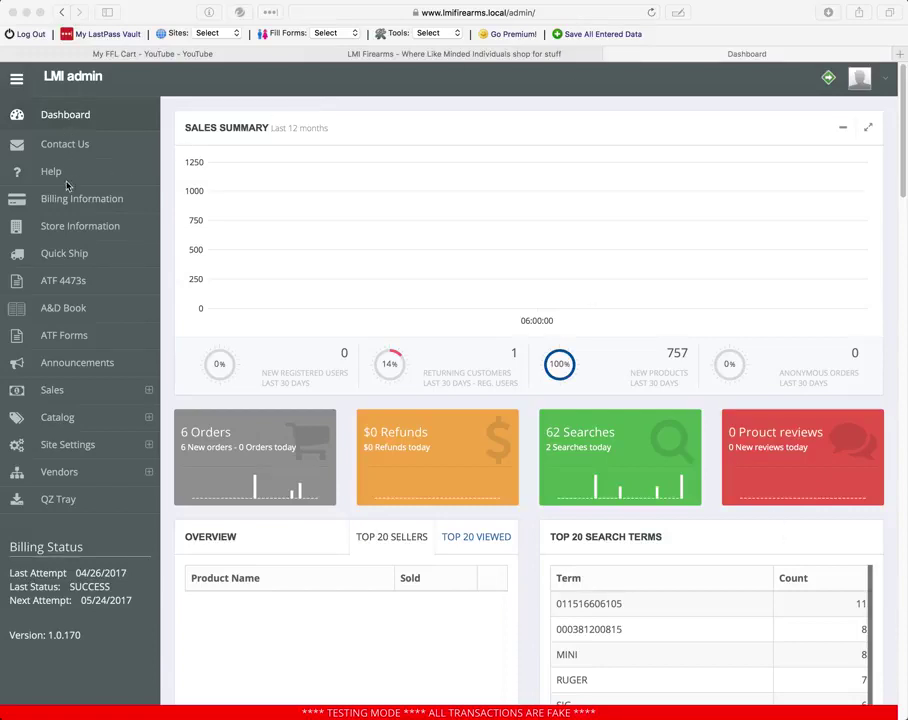
- Open the Store Information page and scroll down to the FFL Information fields
{"action": "left_click", "coordinate": [69, 227]}
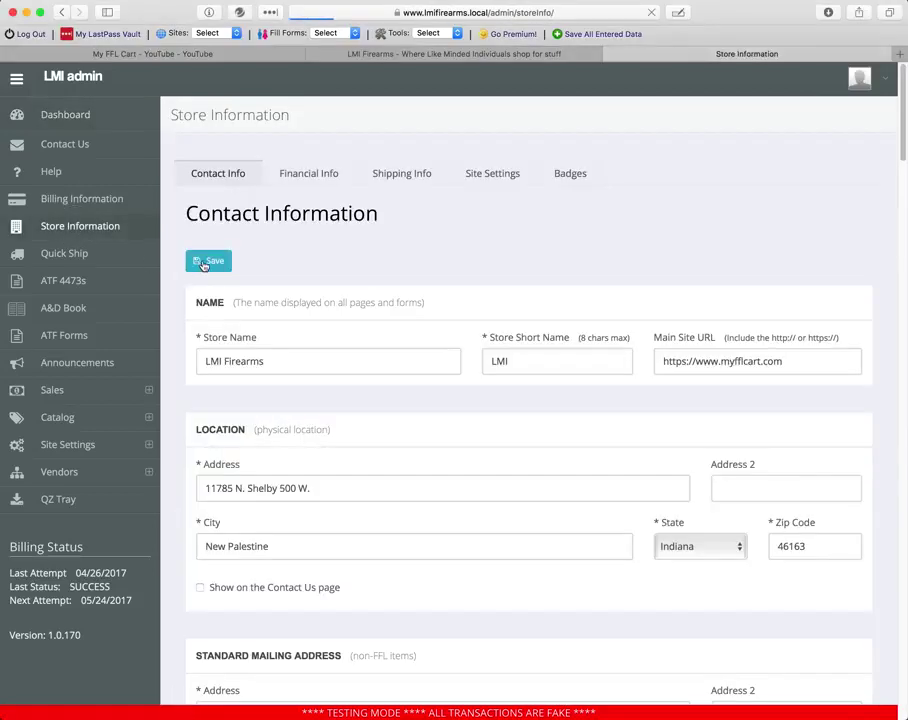
{"action": "scroll", "coordinate": [203, 265], "scroll_direction": "down", "scroll_amount": 4}
{"action": "scroll", "coordinate": [203, 265], "scroll_direction": "down", "scroll_amount": 5}
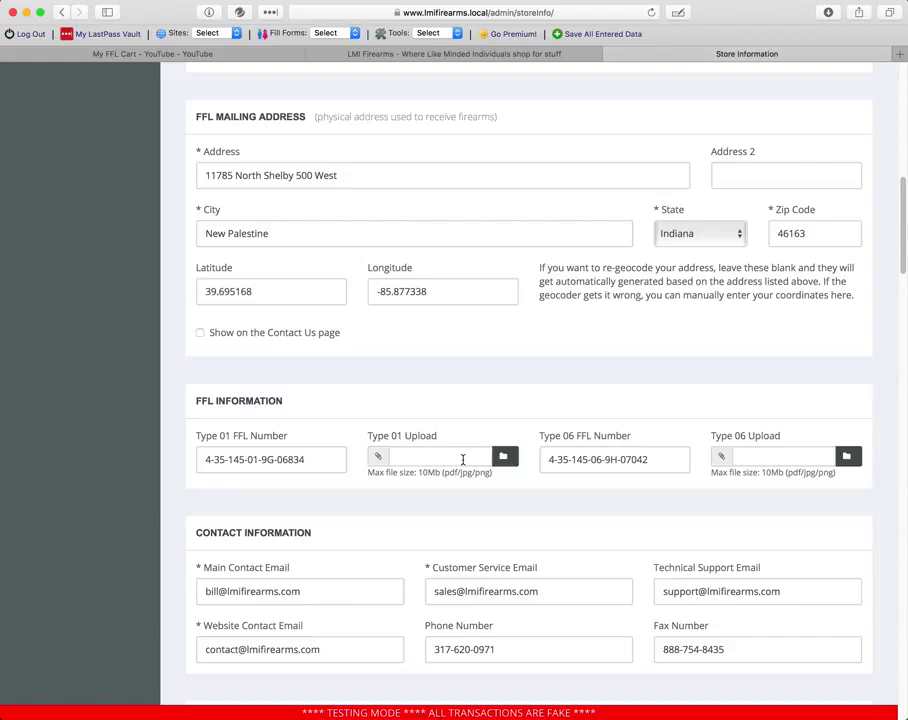
- Attach FFL Signed - Dealer Transfer.pdf as the Type 01 licence upload
{"action": "left_click", "coordinate": [508, 459]}
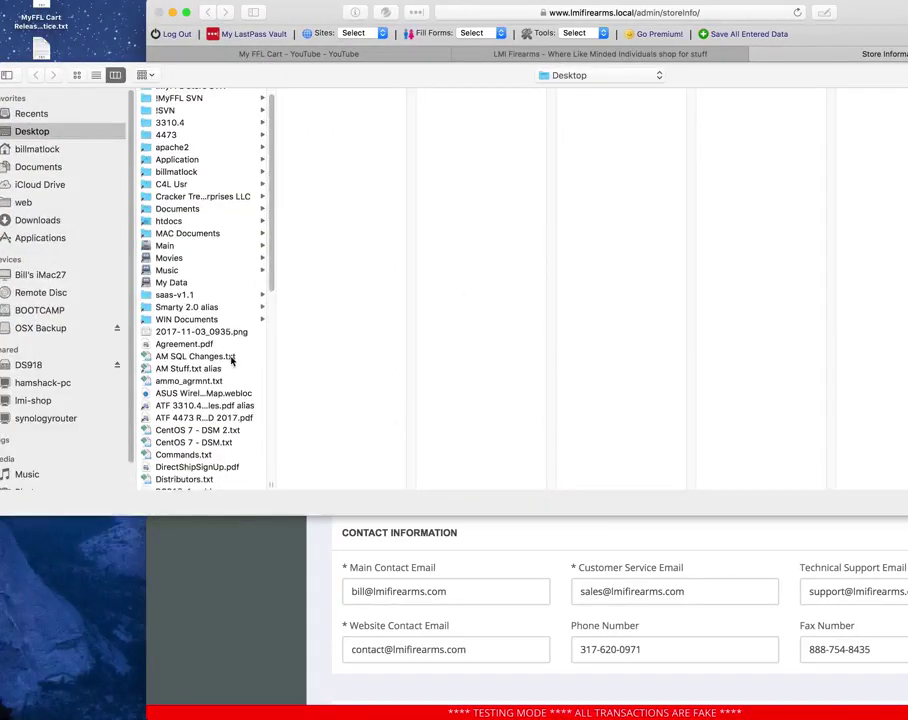
{"action": "scroll", "coordinate": [232, 362], "scroll_direction": "down", "scroll_amount": 5}
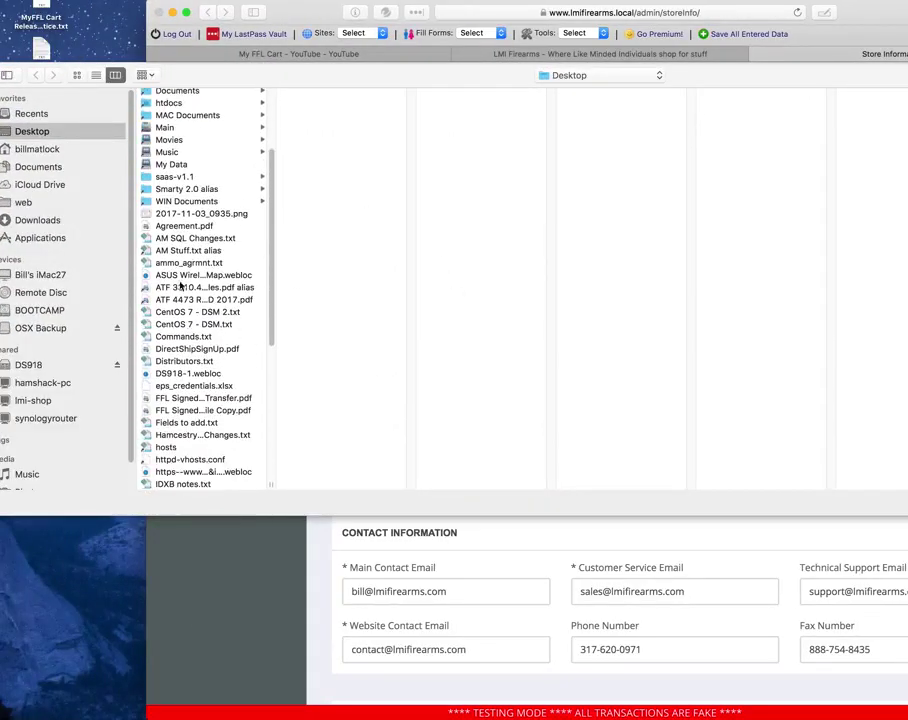
{"action": "scroll", "coordinate": [223, 381], "scroll_direction": "down", "scroll_amount": 2}
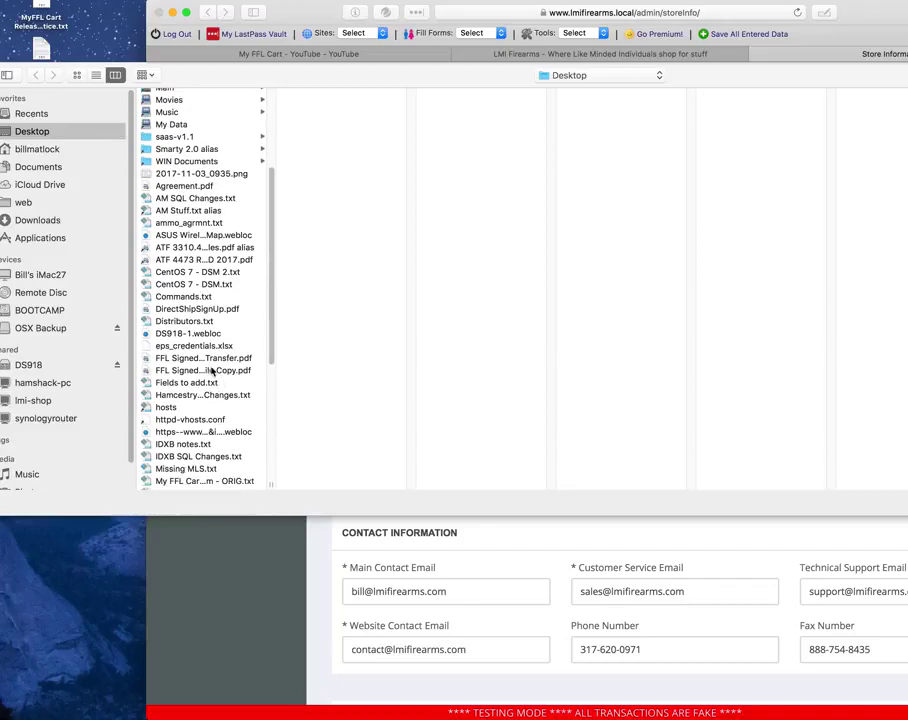
{"action": "scroll", "coordinate": [208, 396], "scroll_direction": "down", "scroll_amount": 3}
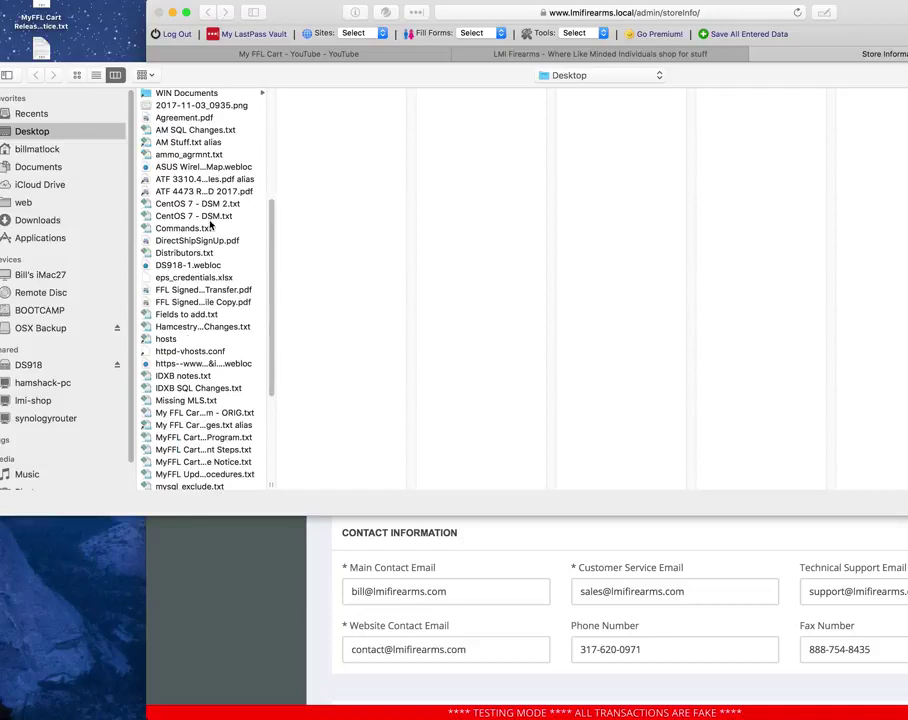
{"action": "left_click", "coordinate": [208, 291]}
{"action": "key", "text": "Return"}
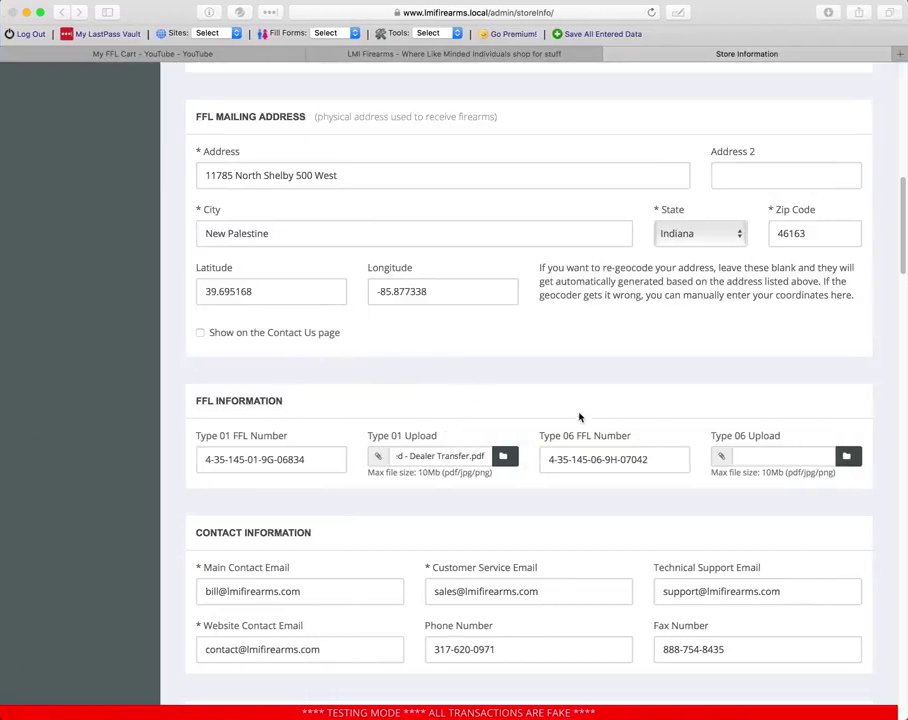
- Attach FFL Signed - File Copy.pdf as the Type 06 licence and save the store information
{"action": "left_click", "coordinate": [846, 459]}
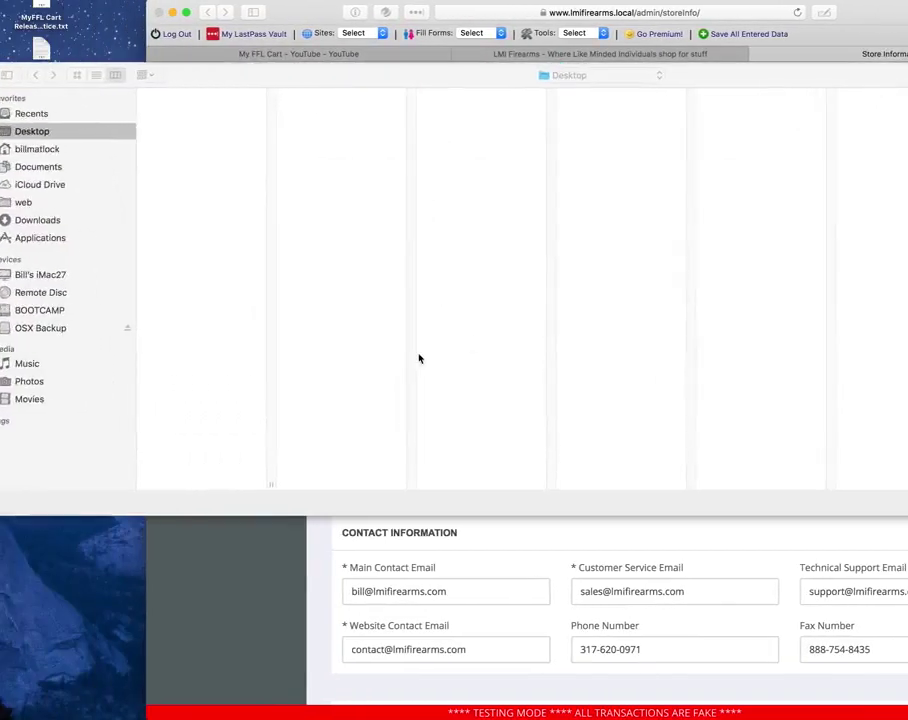
{"action": "scroll", "coordinate": [213, 325], "scroll_direction": "down", "scroll_amount": 2}
{"action": "scroll", "coordinate": [213, 325], "scroll_direction": "down", "scroll_amount": 3}
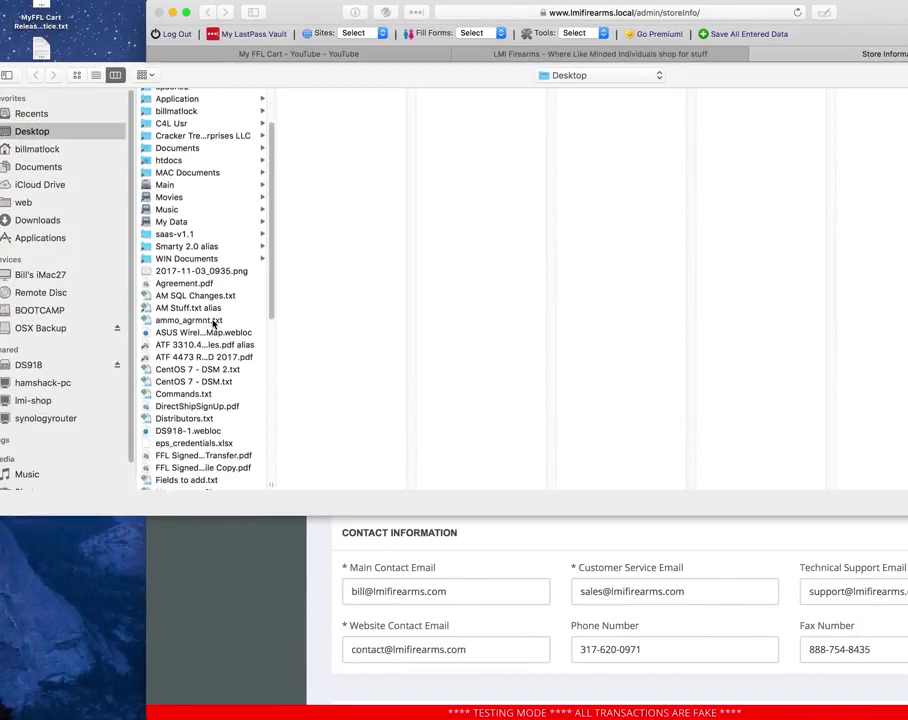
{"action": "scroll", "coordinate": [218, 336], "scroll_direction": "down", "scroll_amount": 3}
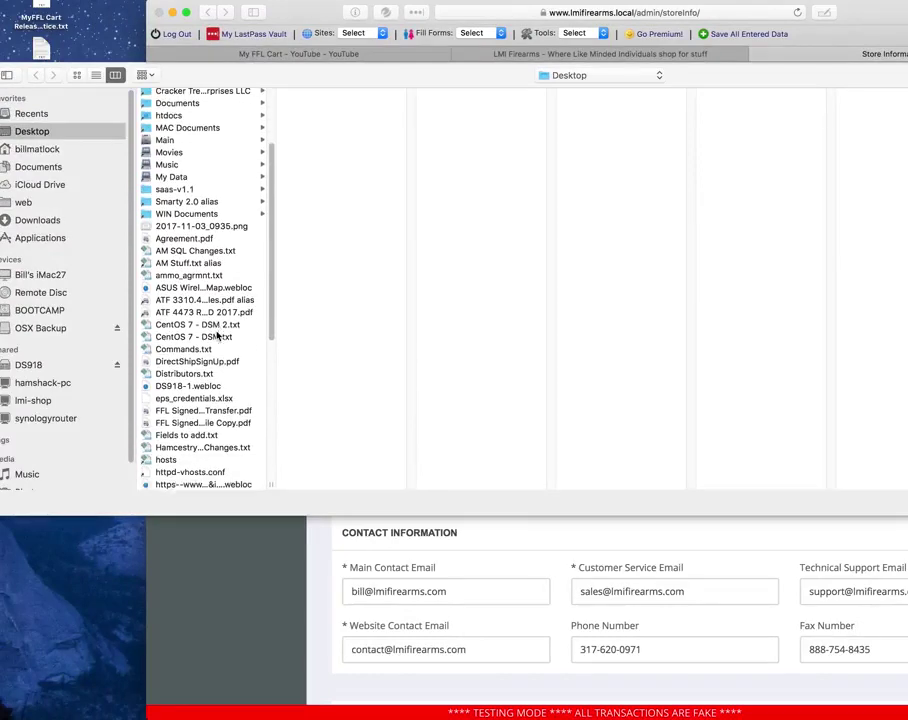
{"action": "double_click", "coordinate": [215, 416]}
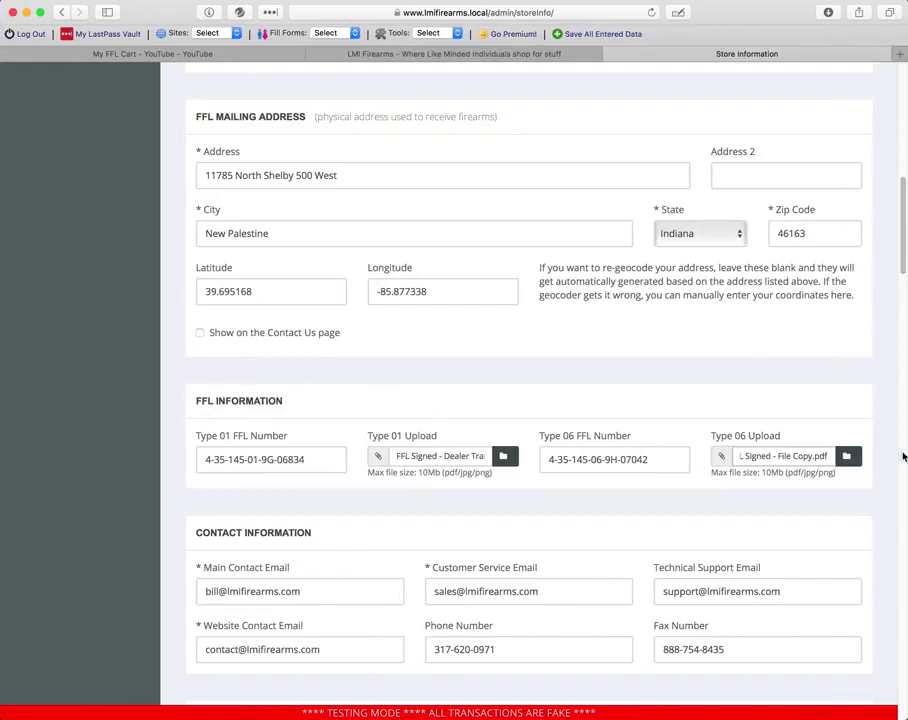
{"action": "scroll", "coordinate": [410, 318], "scroll_direction": "up", "scroll_amount": 5}
{"action": "scroll", "coordinate": [410, 318], "scroll_direction": "up", "scroll_amount": 5}
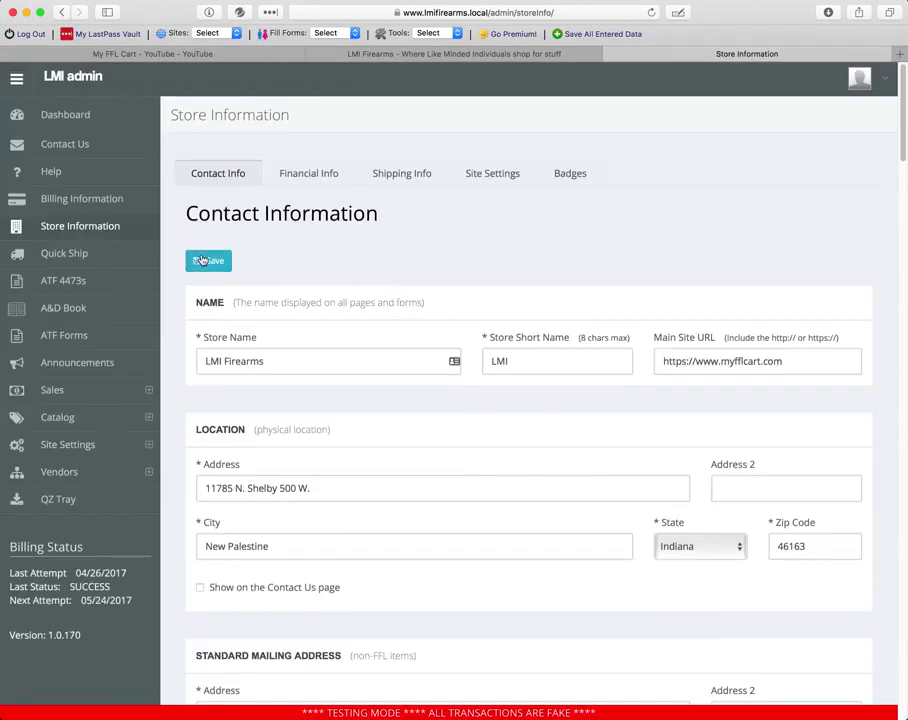
{"action": "left_click", "coordinate": [208, 260]}
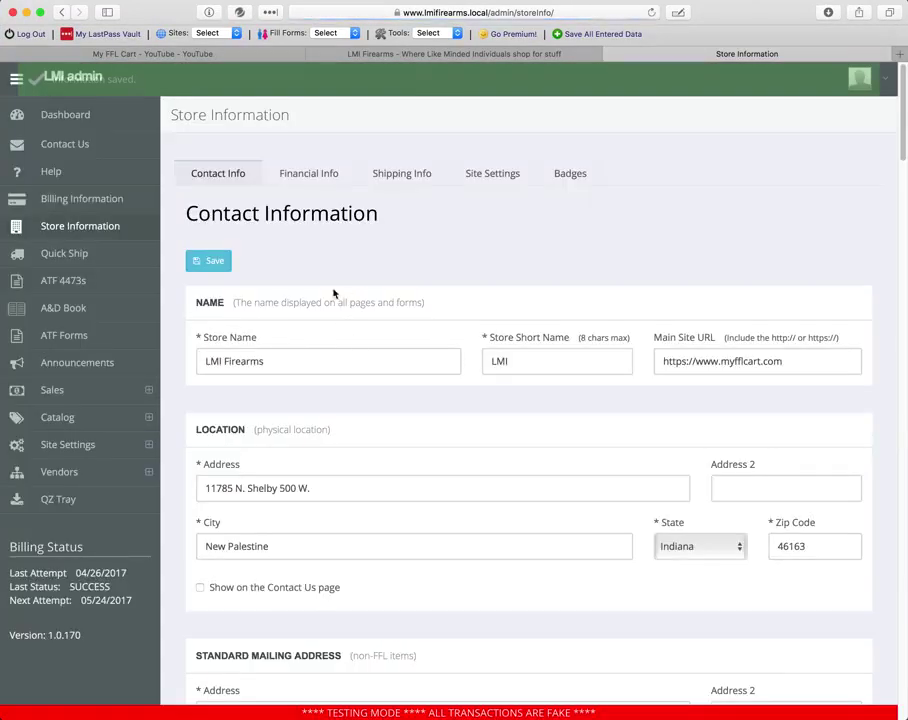
- Enlarge the browser window and check the uploaded Type 01 licence PDF opens, then close it
{"action": "scroll", "coordinate": [315, 296], "scroll_direction": "down", "scroll_amount": 7}
{"action": "scroll", "coordinate": [311, 296], "scroll_direction": "down", "scroll_amount": 3}
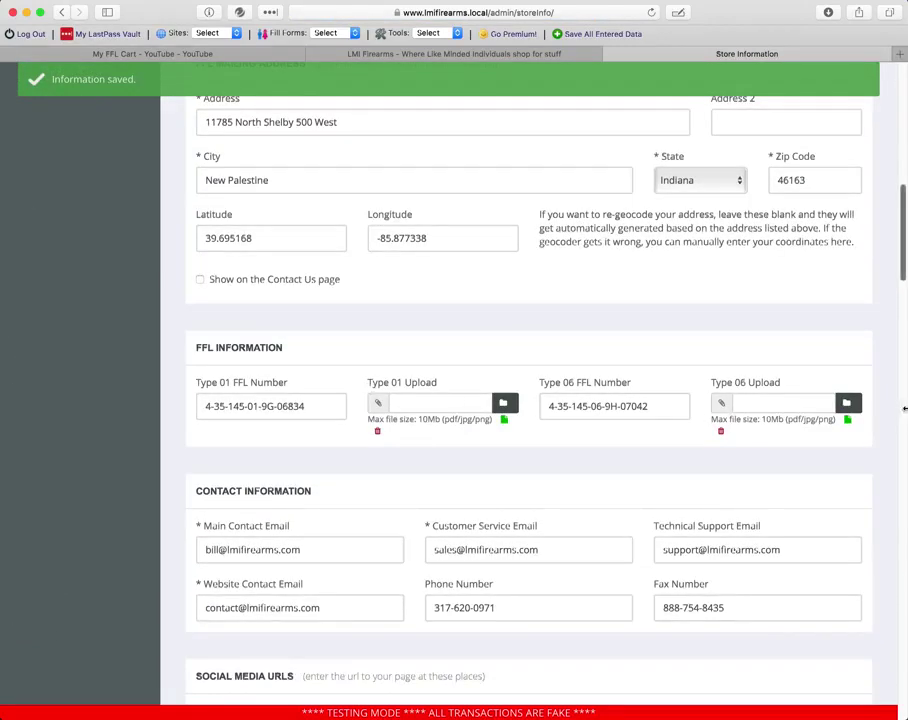
{"action": "left_click_drag", "start_coordinate": [904, 408], "coordinate": [907, 408]}
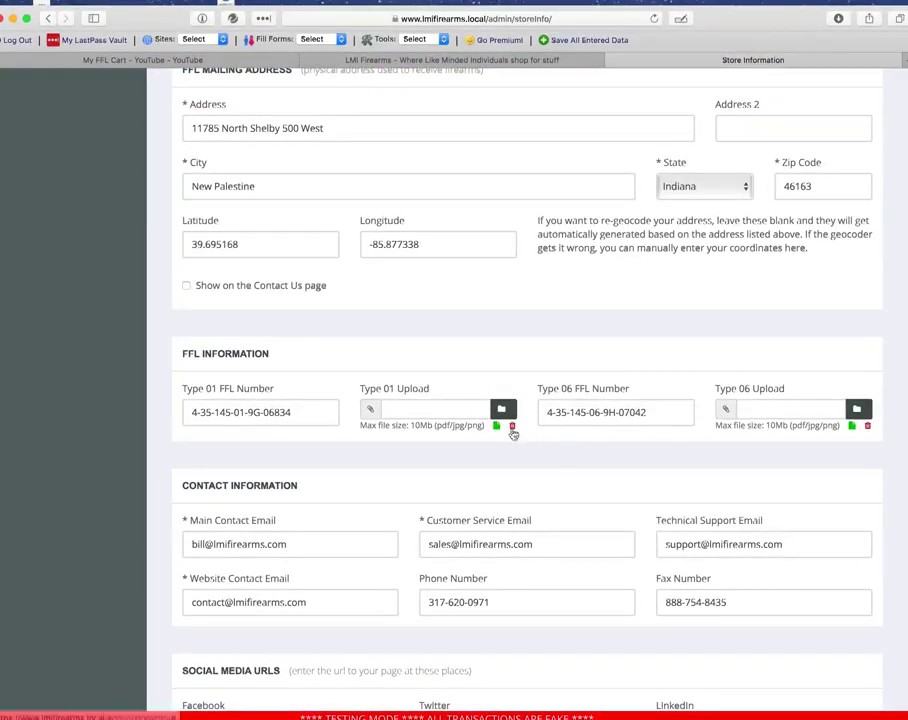
{"action": "left_click", "coordinate": [496, 426]}
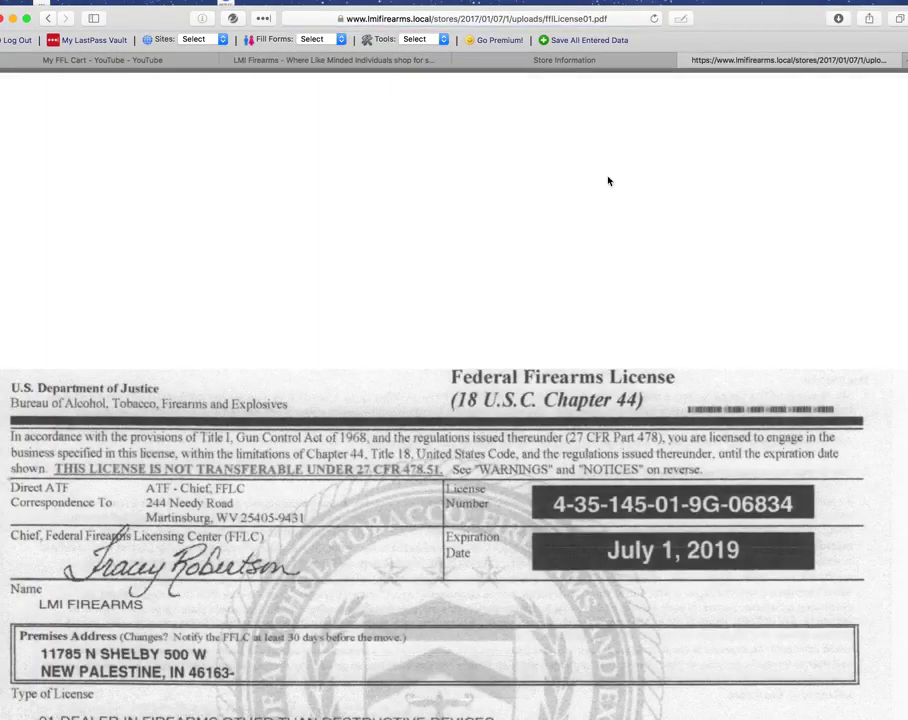
{"action": "left_click", "coordinate": [697, 60]}
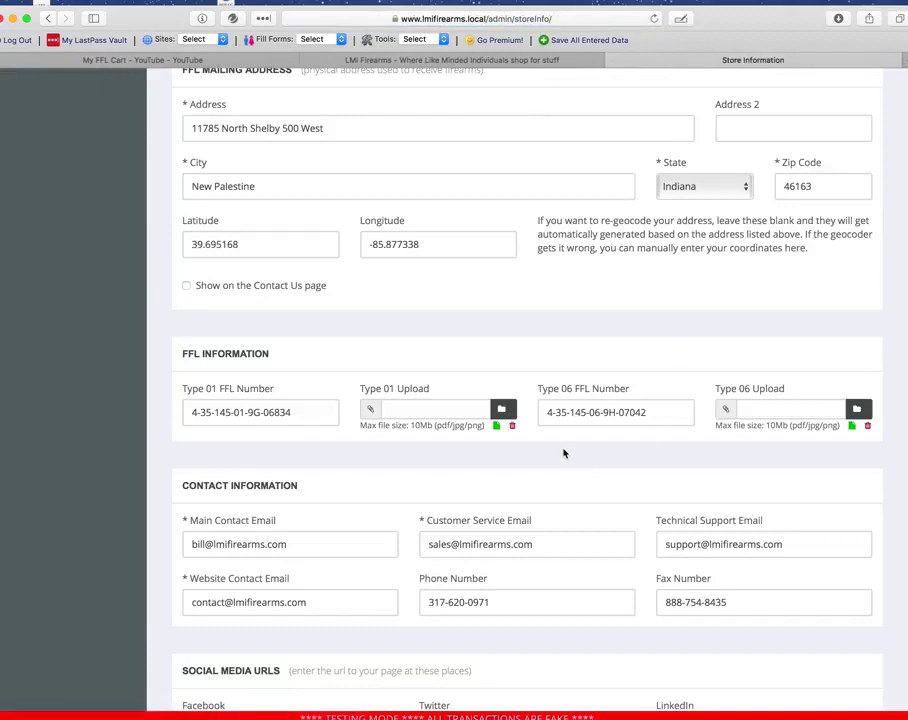
- View the uploaded Type 06 licence document and fit the browser window to the screen
{"action": "left_click", "coordinate": [851, 426]}
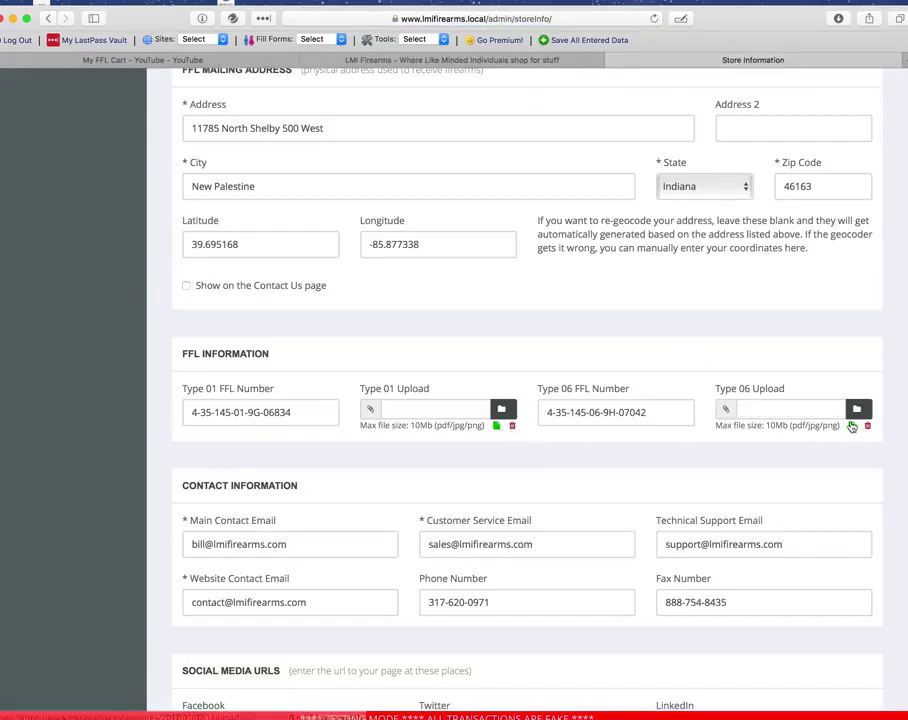
{"action": "scroll", "coordinate": [797, 351], "scroll_direction": "up", "scroll_amount": 1}
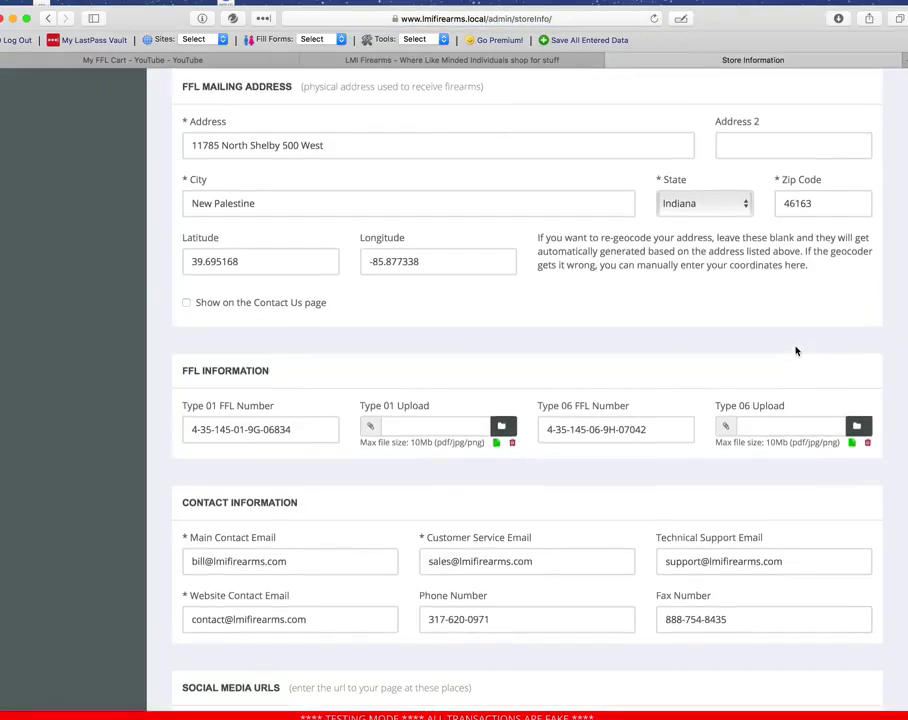
{"action": "scroll", "coordinate": [797, 351], "scroll_direction": "up", "scroll_amount": 5}
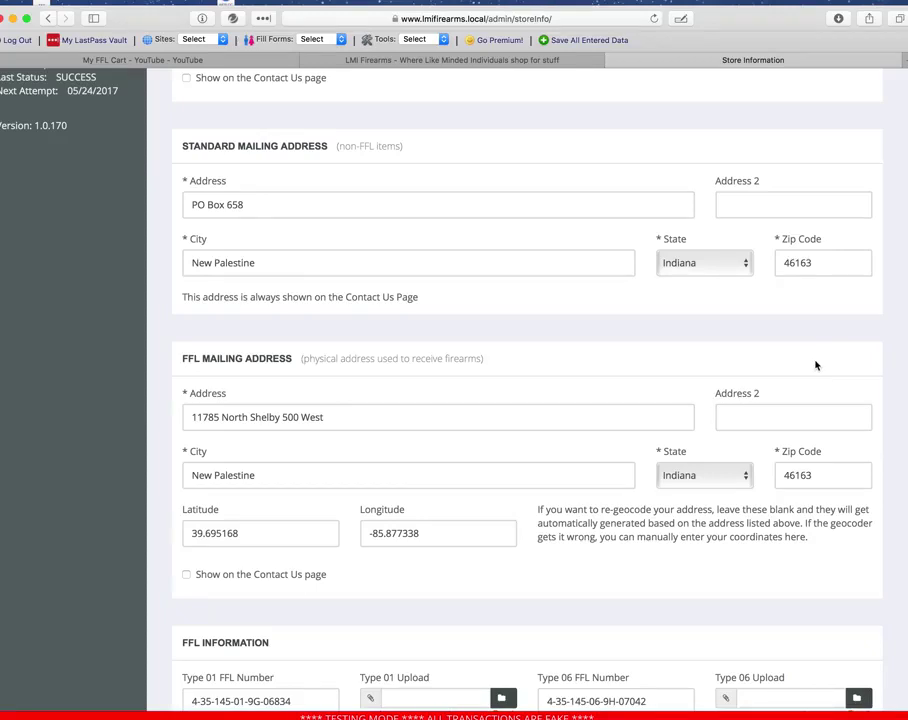
{"action": "scroll", "coordinate": [636, 344], "scroll_direction": "down", "scroll_amount": 3}
{"action": "scroll", "coordinate": [636, 344], "scroll_direction": "up", "scroll_amount": 7}
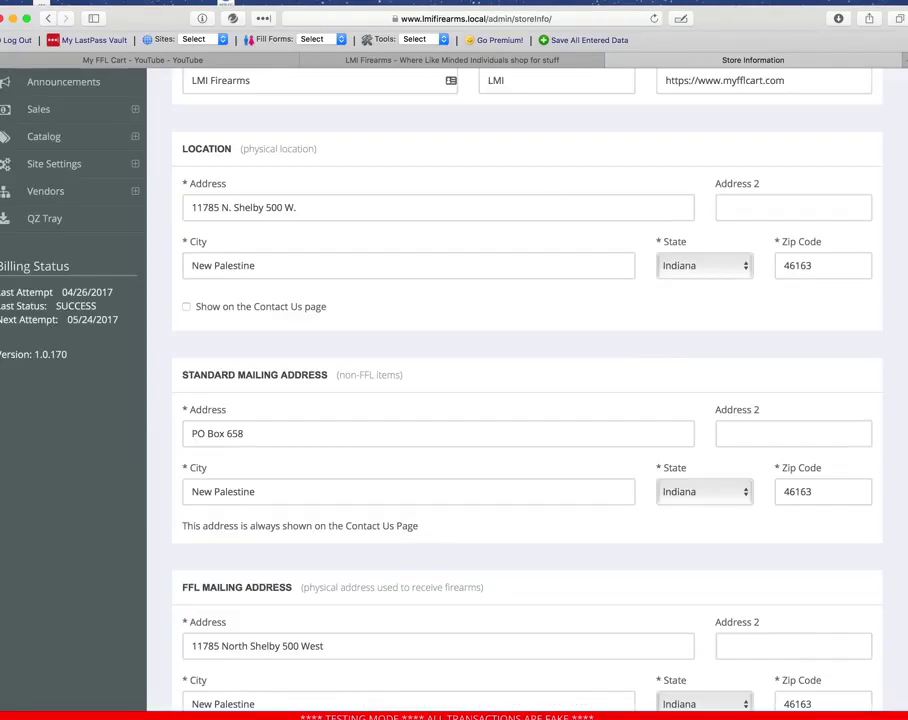
{"action": "double_click", "coordinate": [780, 17]}
{"action": "scroll", "coordinate": [463, 187], "scroll_direction": "up", "scroll_amount": 5}
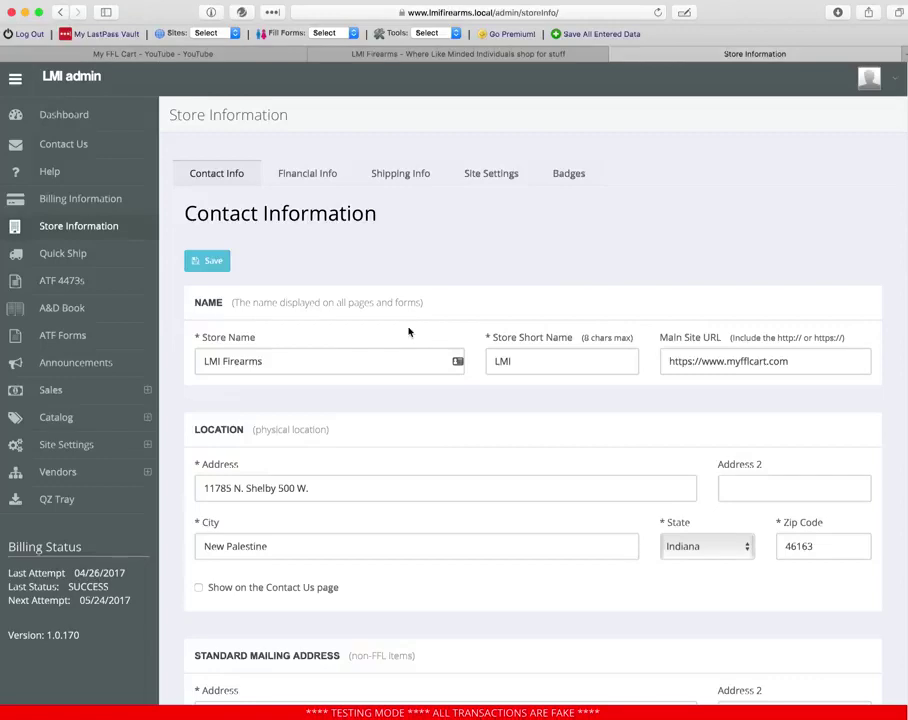
{"action": "left_click", "coordinate": [55, 392]}
{"action": "left_click", "coordinate": [45, 411]}
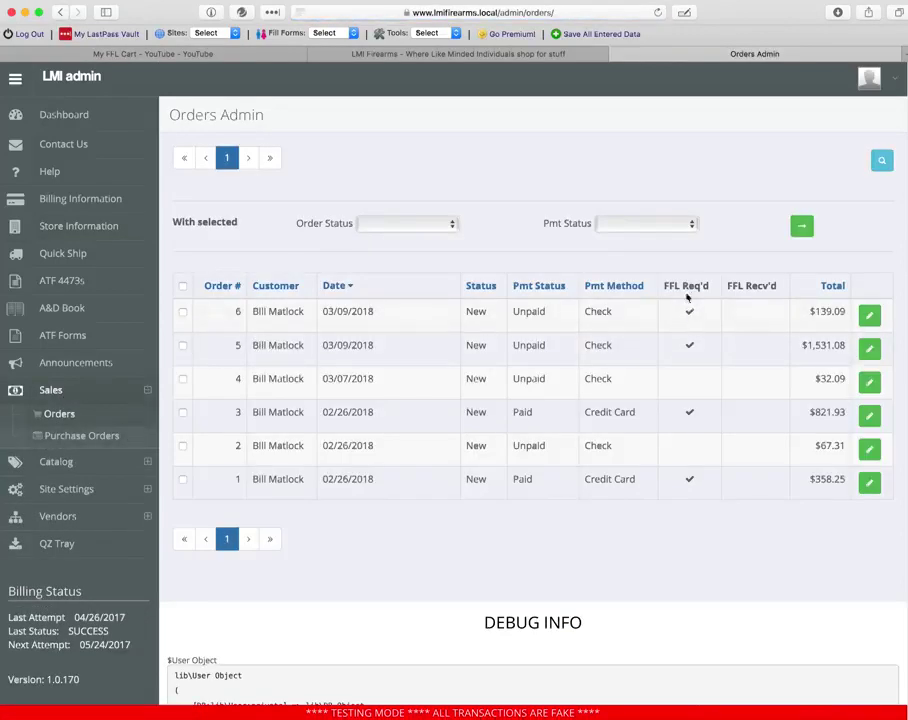
{"action": "left_click", "coordinate": [869, 315]}
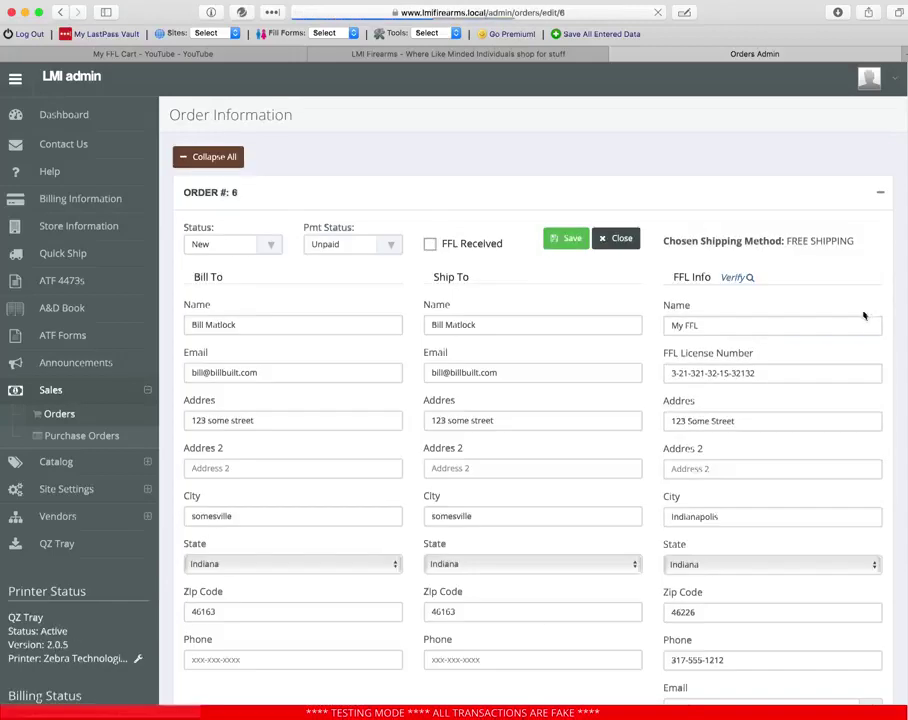
{"action": "scroll", "coordinate": [855, 305], "scroll_direction": "down", "scroll_amount": 2}
{"action": "scroll", "coordinate": [848, 296], "scroll_direction": "down", "scroll_amount": 2}
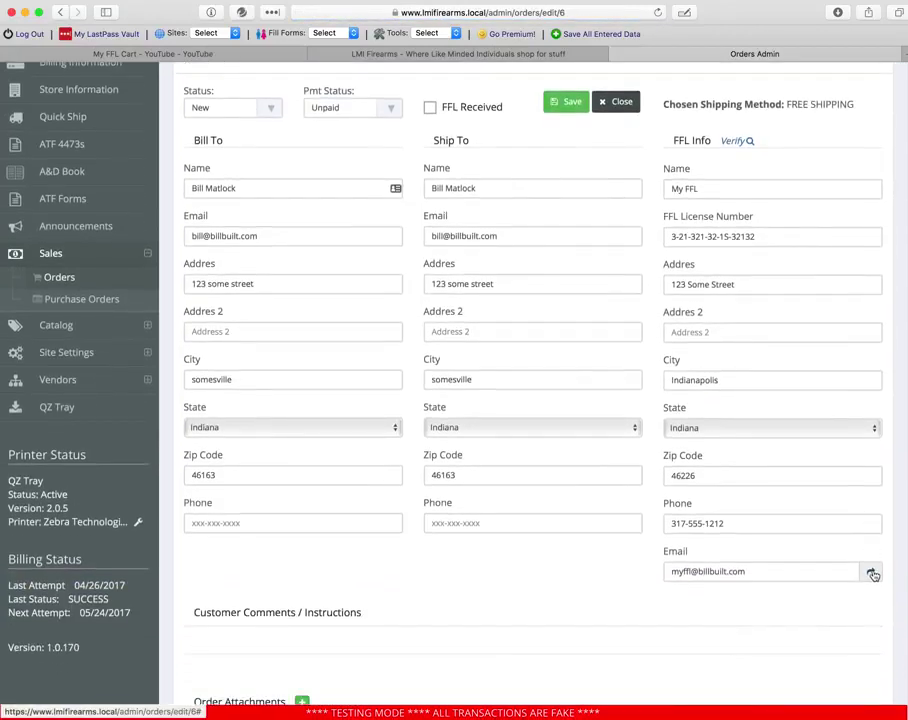
{"action": "scroll", "coordinate": [872, 574], "scroll_direction": "up", "scroll_amount": 3}
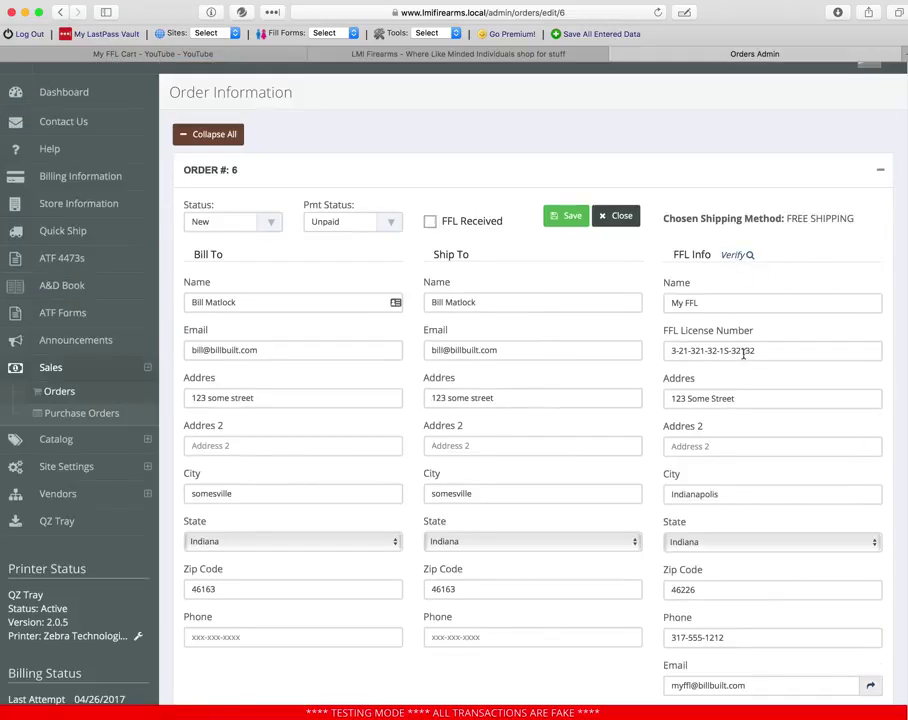
{"action": "scroll", "coordinate": [738, 489], "scroll_direction": "down", "scroll_amount": 1}
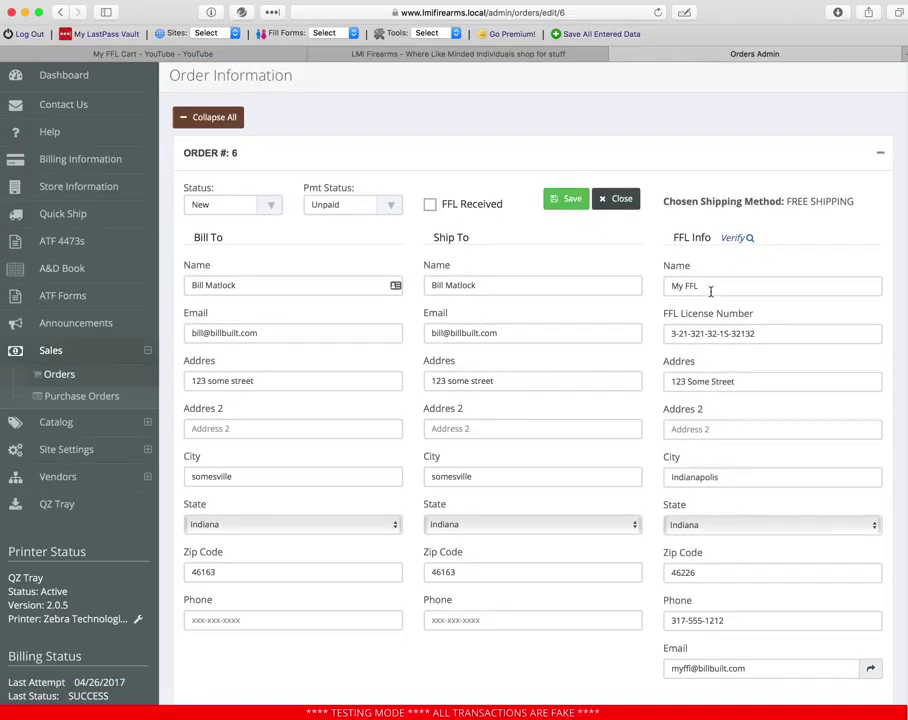
{"action": "scroll", "coordinate": [708, 409], "scroll_direction": "down", "scroll_amount": 1}
{"action": "scroll", "coordinate": [710, 415], "scroll_direction": "up", "scroll_amount": 3}
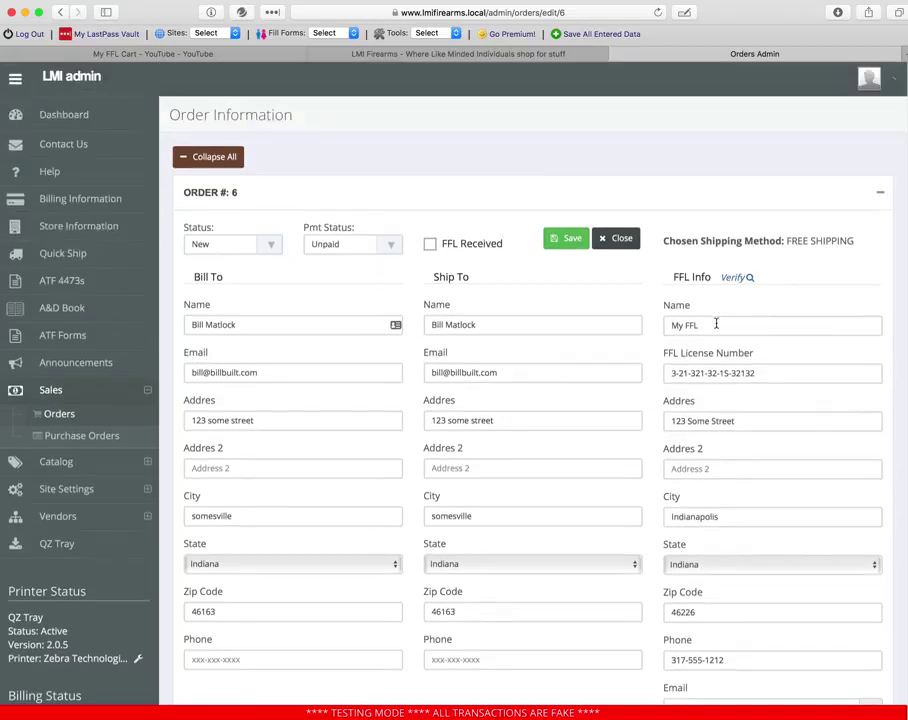
{"action": "scroll", "coordinate": [713, 423], "scroll_direction": "down", "scroll_amount": 2}
{"action": "scroll", "coordinate": [714, 425], "scroll_direction": "up", "scroll_amount": 1}
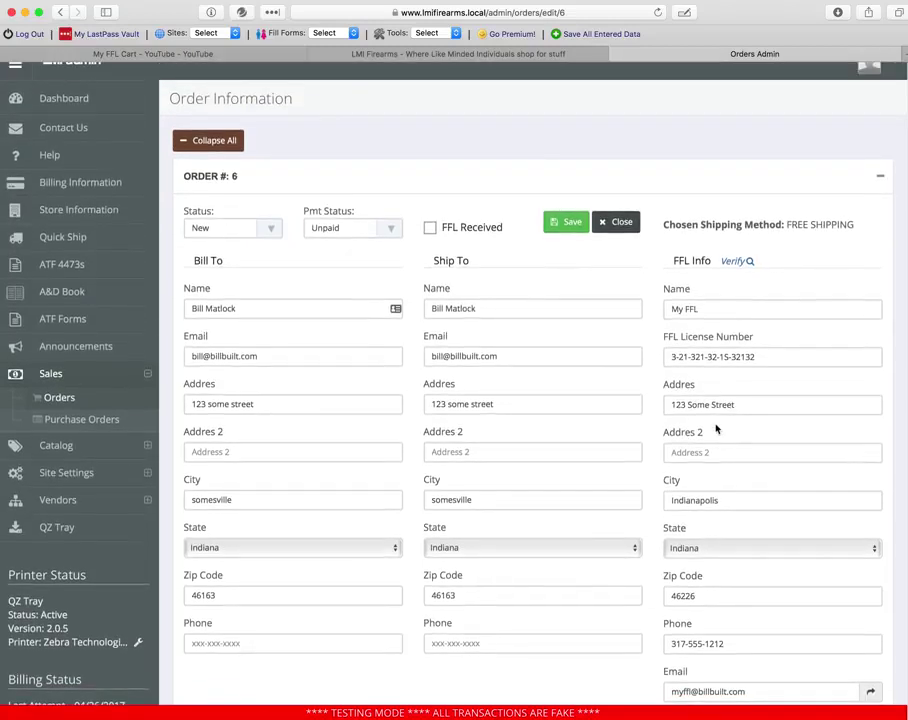
{"action": "left_click", "coordinate": [737, 261]}
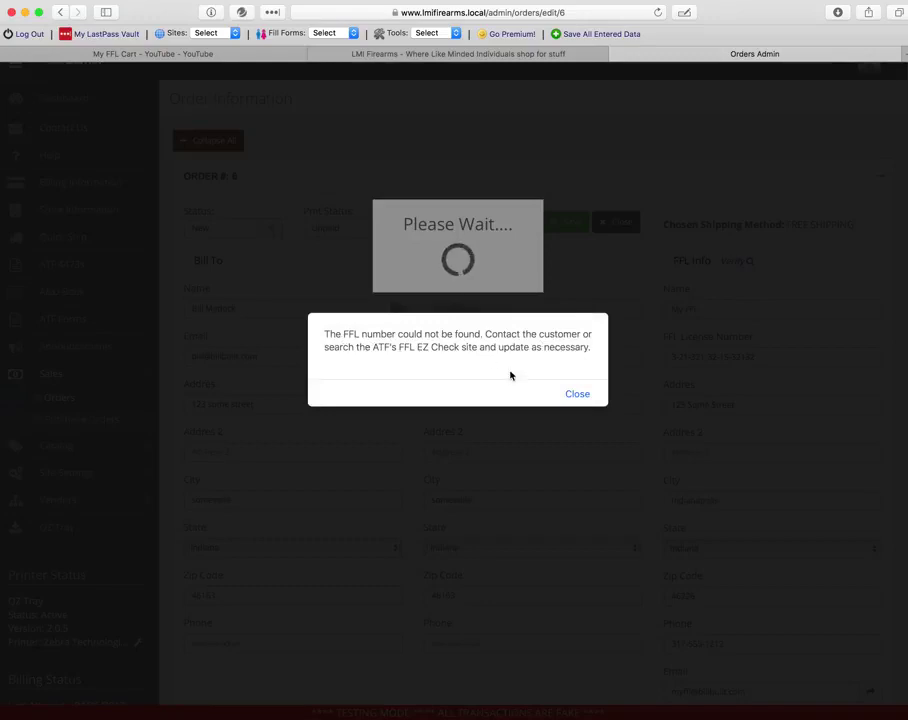
{"action": "left_click", "coordinate": [576, 392]}
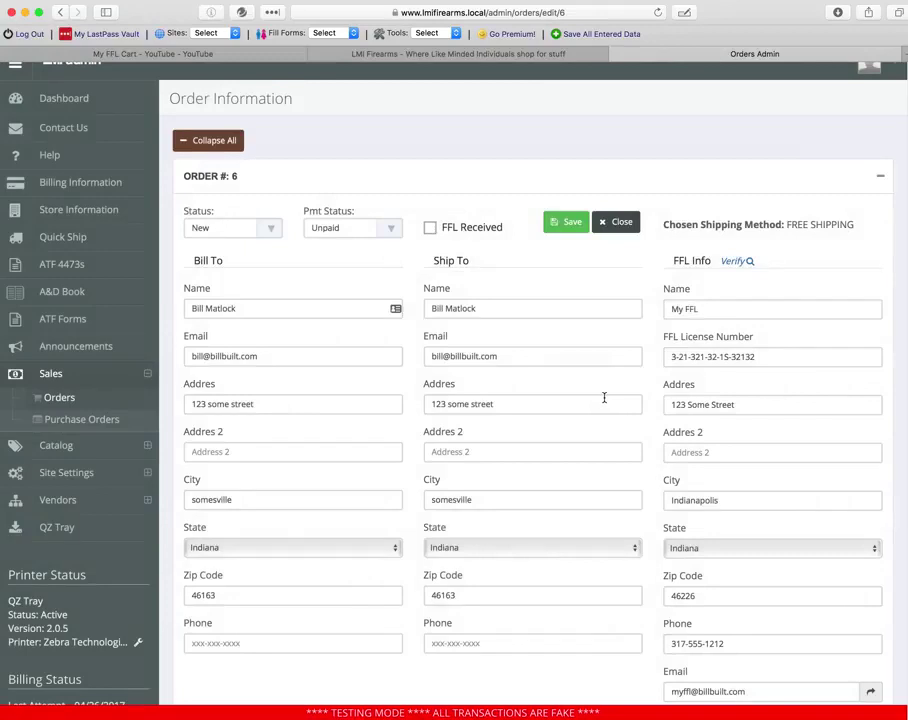
{"action": "scroll", "coordinate": [604, 401], "scroll_direction": "down", "scroll_amount": 2}
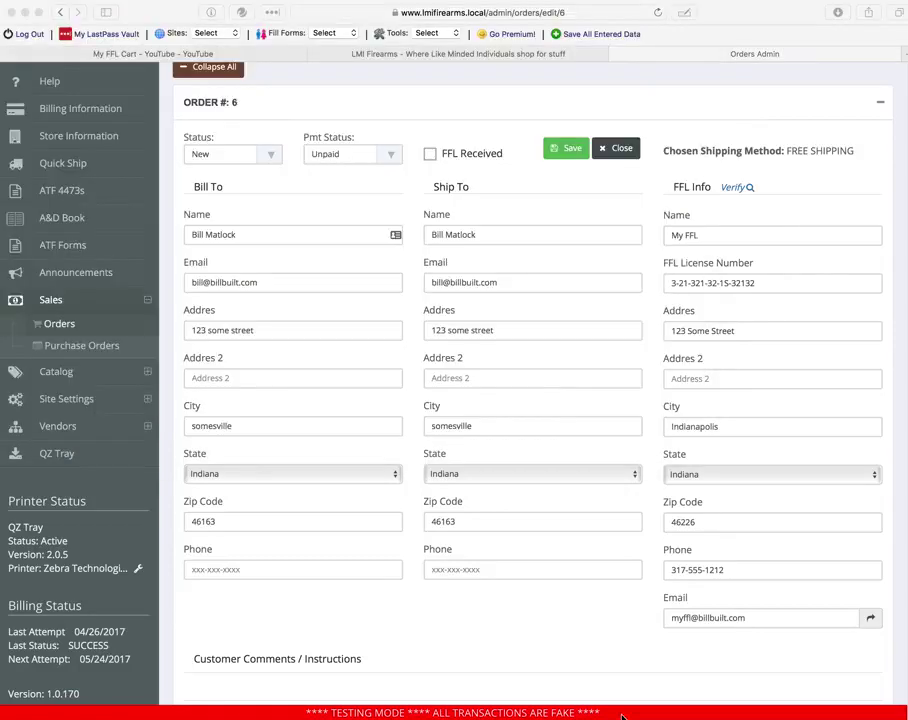
- Paste the new FFL licence number, verify it, and accept the ATF update to LMI FIREARMS
{"action": "left_click", "coordinate": [771, 280]}
{"action": "left_click_drag", "start_coordinate": [774, 282], "coordinate": [632, 282]}
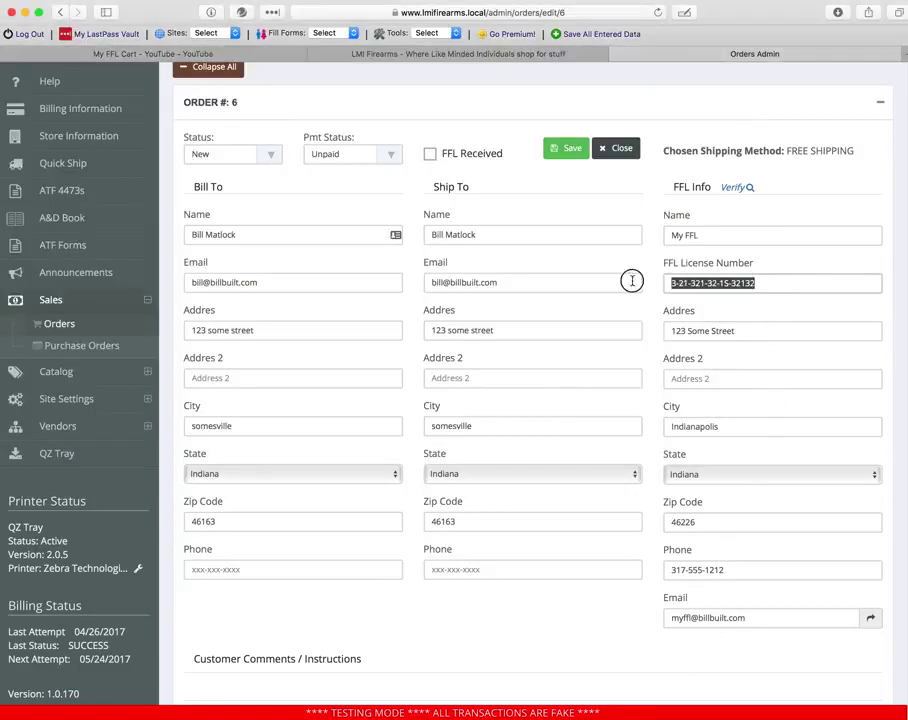
{"action": "key", "text": "super+v"}
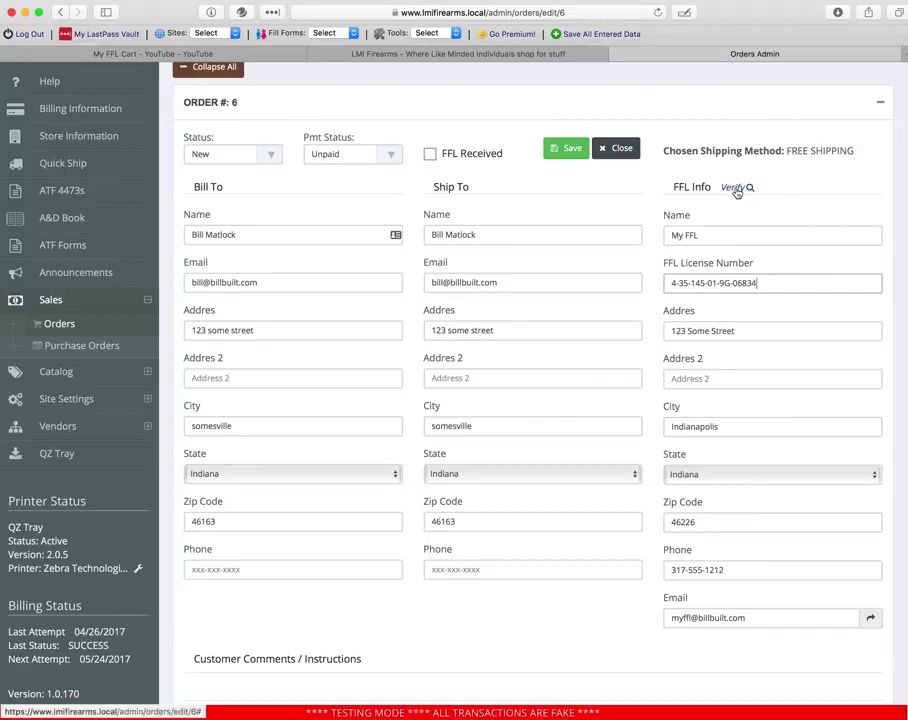
{"action": "left_click", "coordinate": [735, 188]}
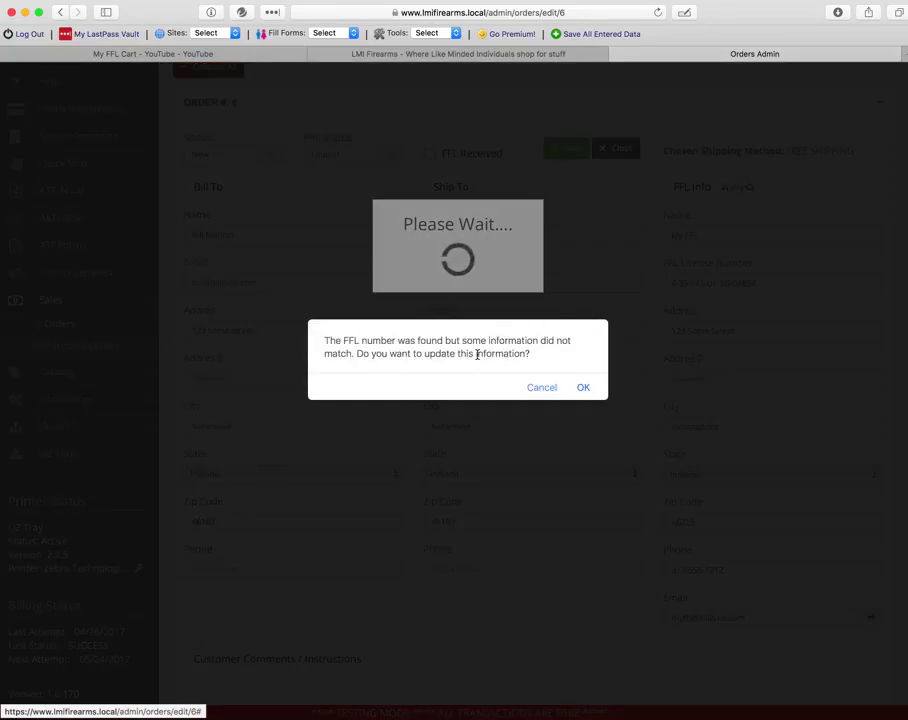
{"action": "left_click", "coordinate": [537, 388]}
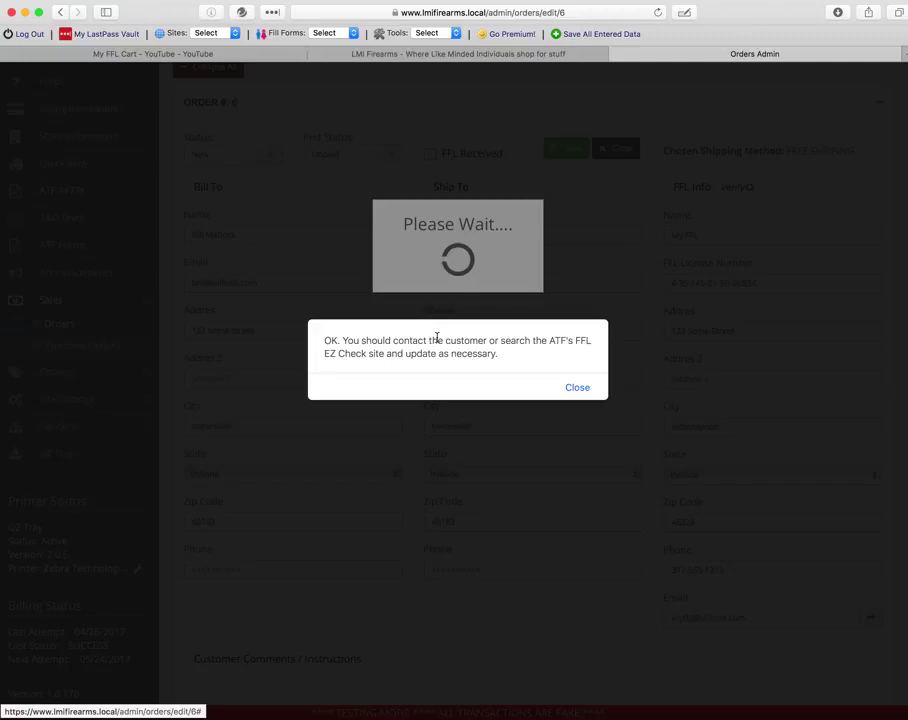
{"action": "left_click", "coordinate": [571, 388]}
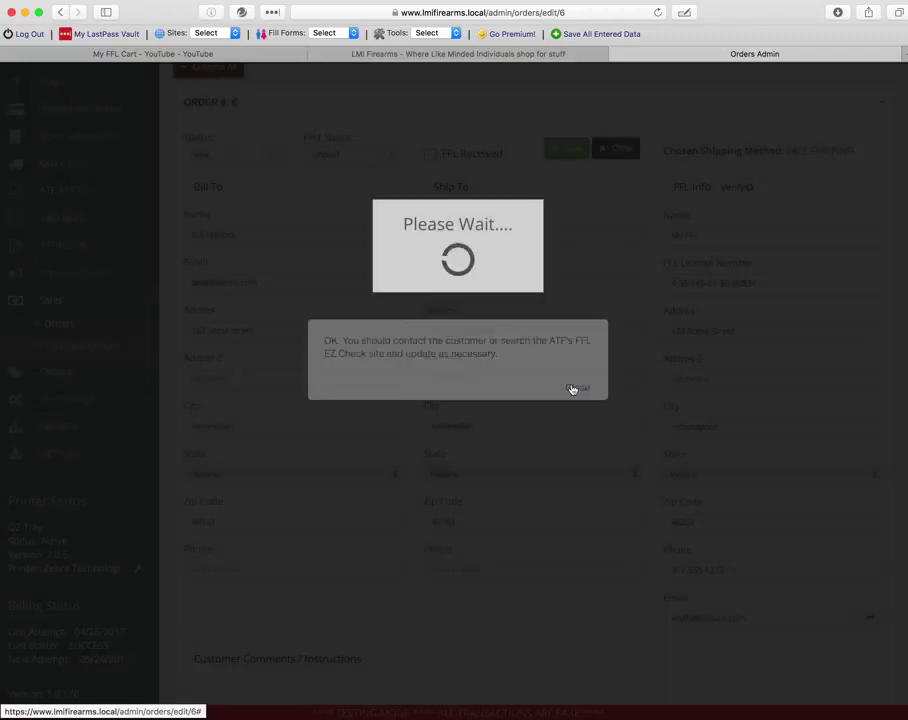
{"action": "left_click", "coordinate": [742, 187]}
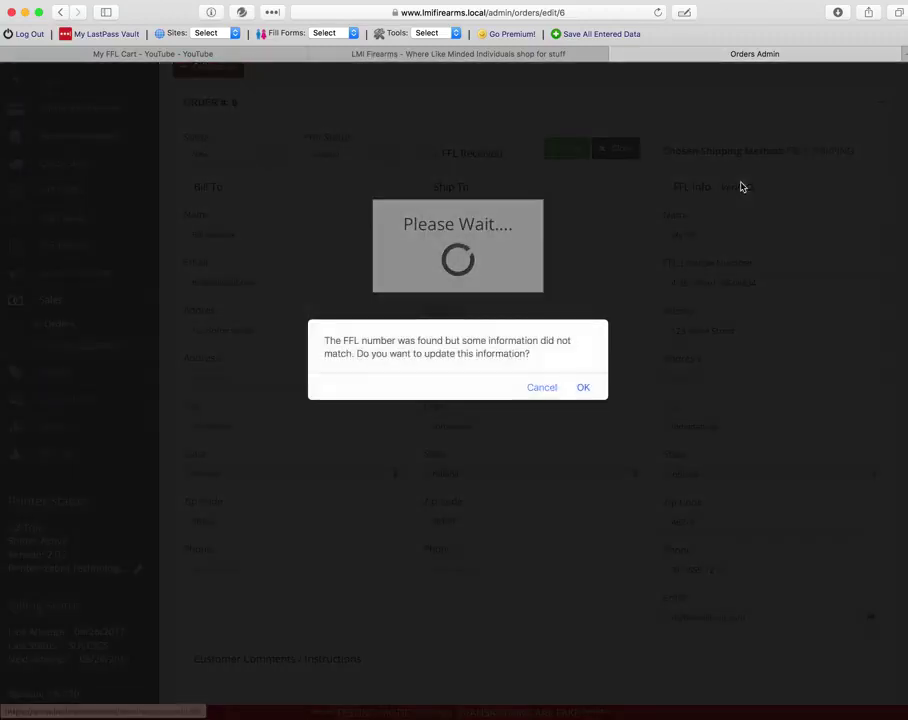
{"action": "left_click", "coordinate": [583, 389]}
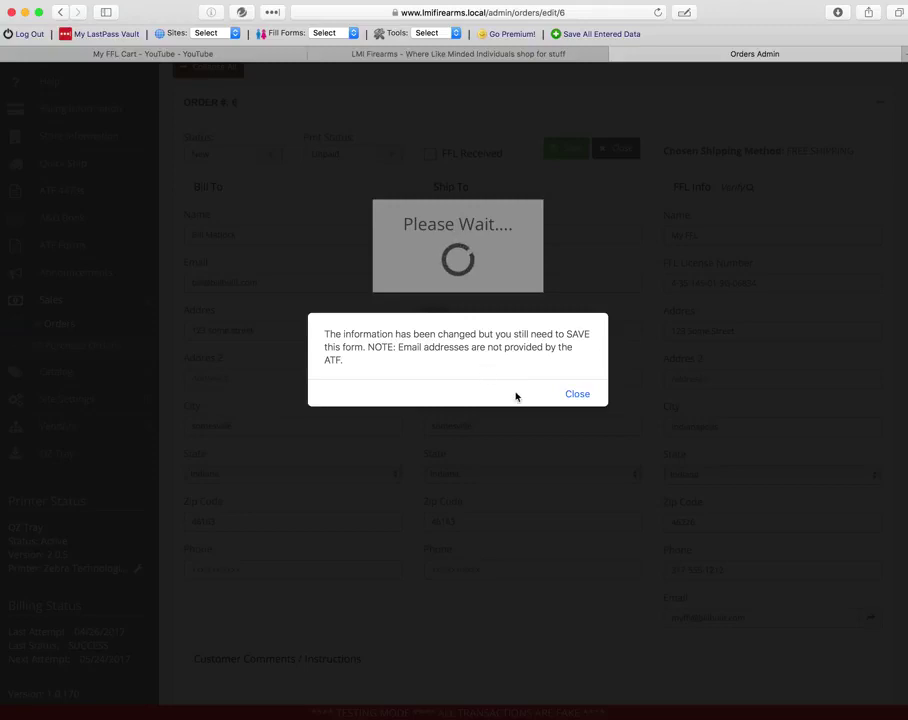
{"action": "left_click", "coordinate": [580, 393]}
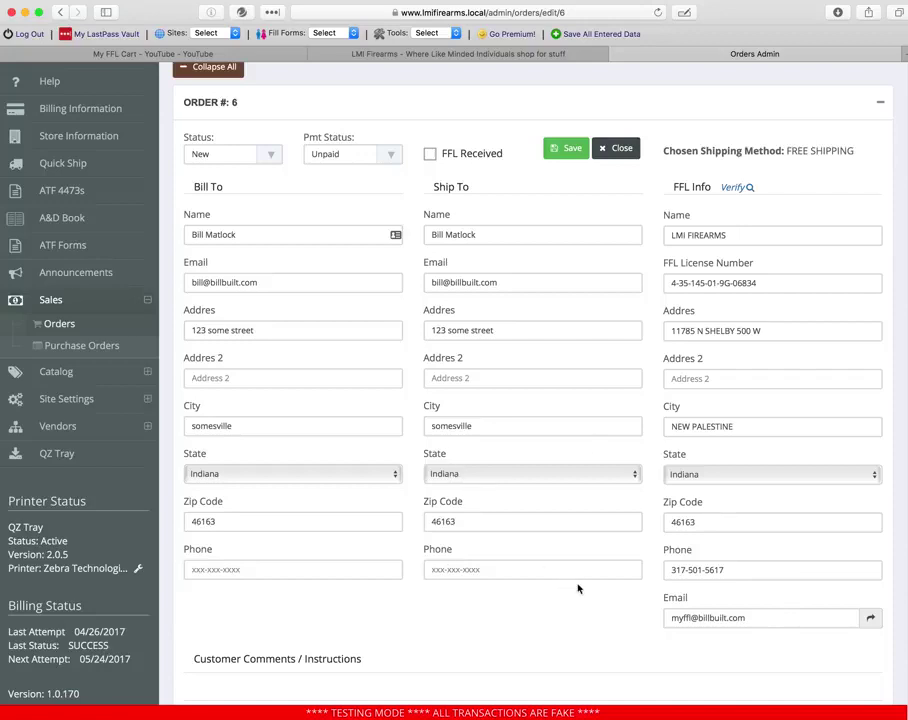
{"action": "left_click", "coordinate": [870, 618]}
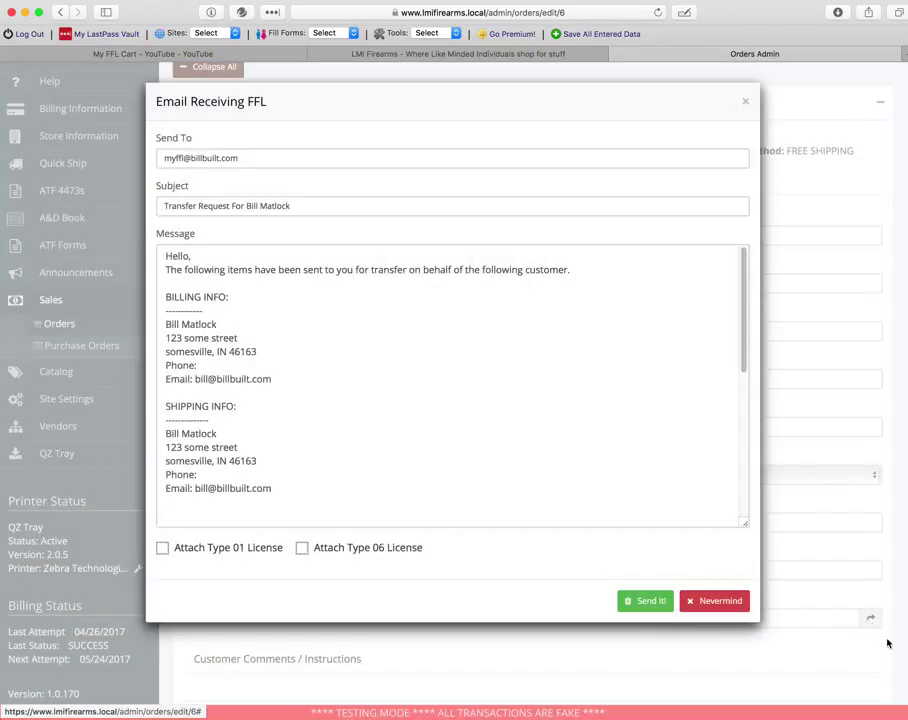
{"action": "scroll", "coordinate": [426, 373], "scroll_direction": "down", "scroll_amount": 10}
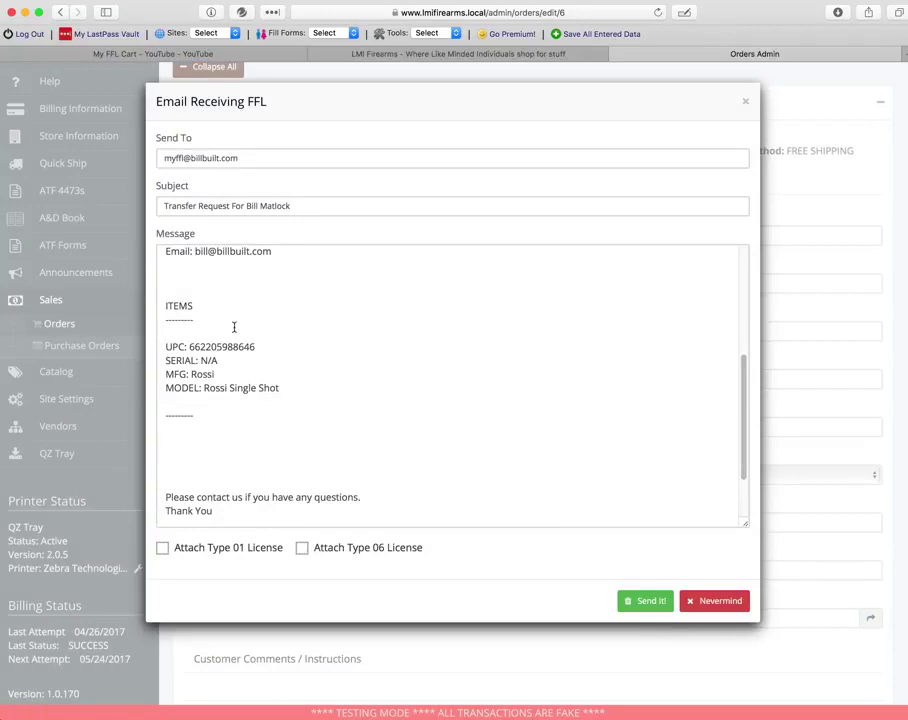
{"action": "scroll", "coordinate": [226, 321], "scroll_direction": "down", "scroll_amount": 1}
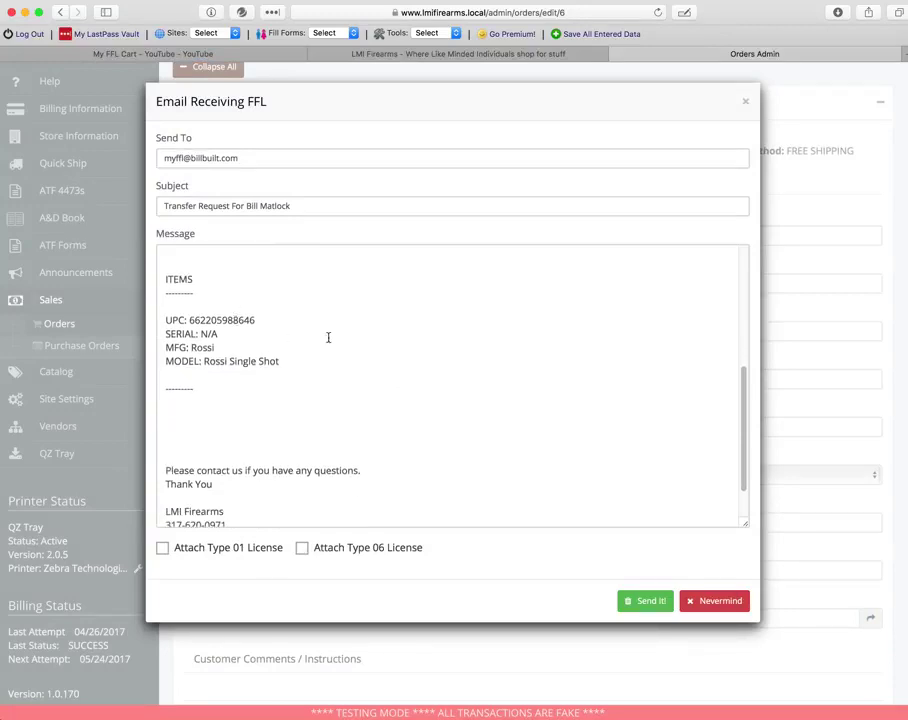
{"action": "scroll", "coordinate": [324, 336], "scroll_direction": "up", "scroll_amount": 3}
{"action": "scroll", "coordinate": [340, 343], "scroll_direction": "down", "scroll_amount": 1}
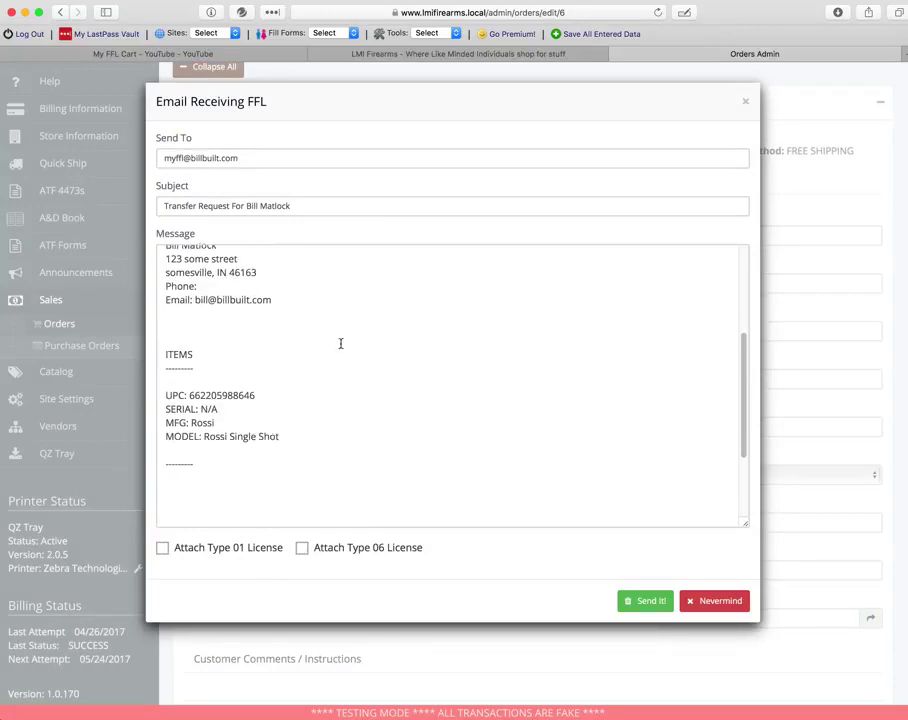
{"action": "scroll", "coordinate": [340, 343], "scroll_direction": "down", "scroll_amount": 1}
{"action": "scroll", "coordinate": [340, 343], "scroll_direction": "down", "scroll_amount": 1}
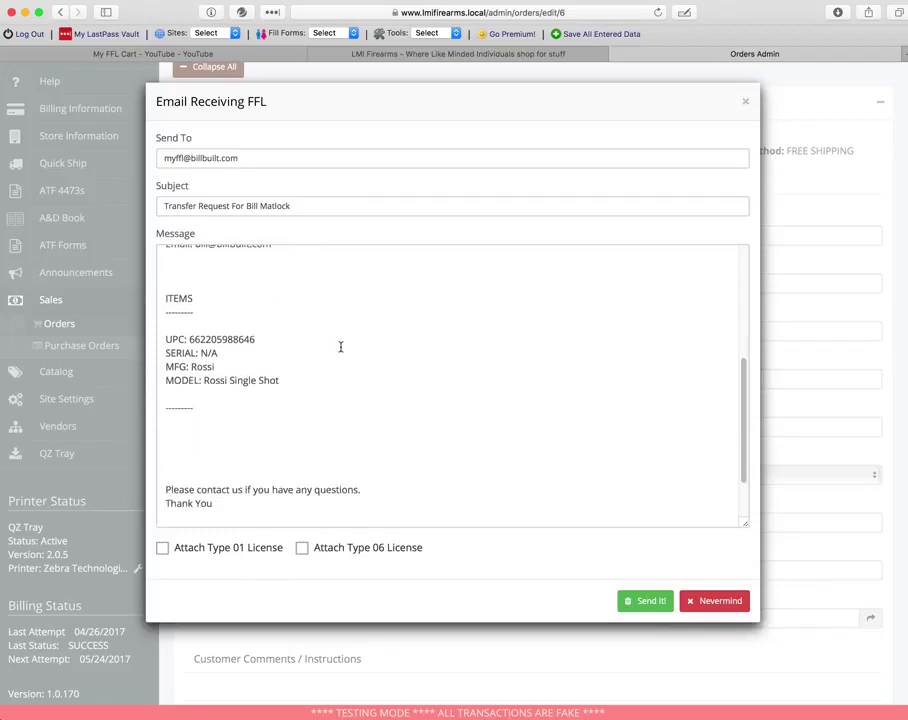
{"action": "left_click_drag", "start_coordinate": [250, 313], "coordinate": [274, 402]}
{"action": "left_click", "coordinate": [281, 380]}
{"action": "scroll", "coordinate": [290, 410], "scroll_direction": "down", "scroll_amount": 1}
{"action": "left_click", "coordinate": [278, 418]}
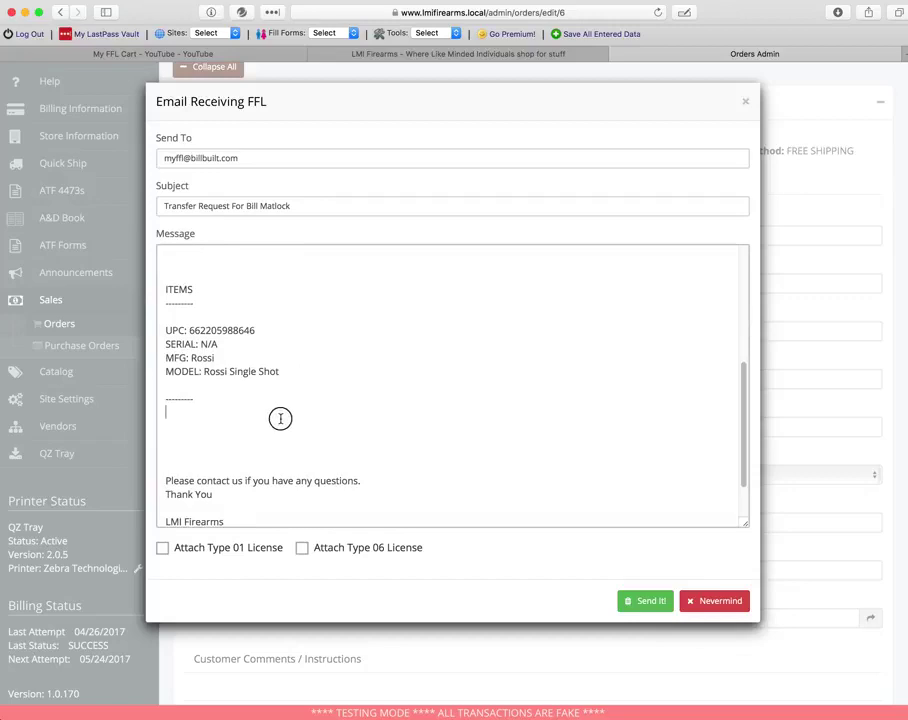
{"action": "left_click", "coordinate": [276, 446]}
{"action": "type", "text": "fdgdfgd"}
{"action": "left_click_drag", "start_coordinate": [242, 419], "coordinate": [239, 450]}
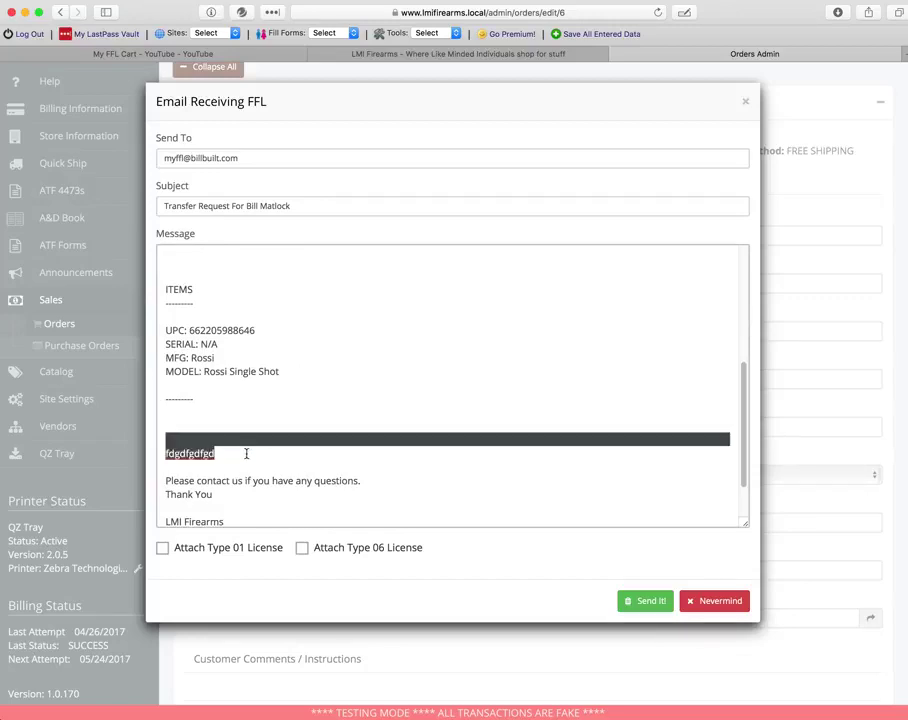
{"action": "key", "text": "BackSpace"}
{"action": "scroll", "coordinate": [300, 405], "scroll_direction": "up", "scroll_amount": 5}
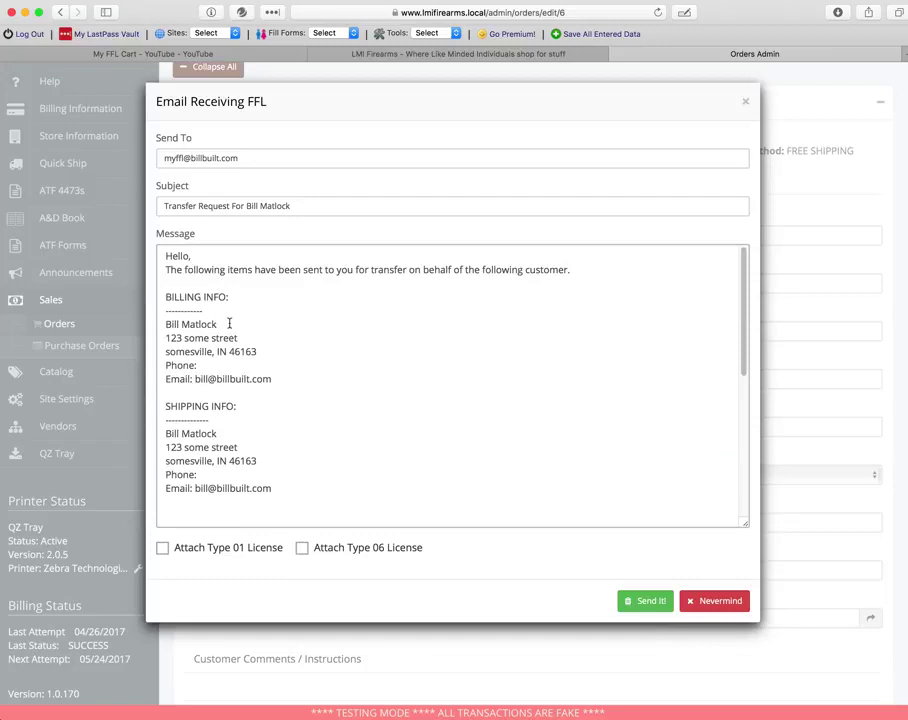
{"action": "scroll", "coordinate": [281, 303], "scroll_direction": "down", "scroll_amount": 2}
{"action": "scroll", "coordinate": [281, 303], "scroll_direction": "up", "scroll_amount": 2}
{"action": "scroll", "coordinate": [264, 347], "scroll_direction": "down", "scroll_amount": 1}
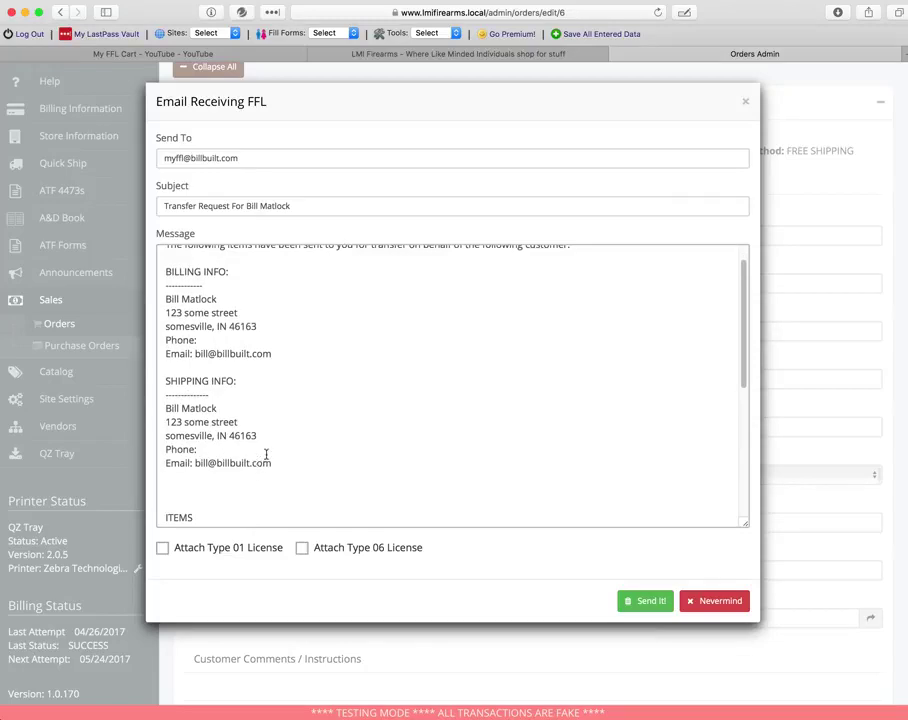
{"action": "scroll", "coordinate": [266, 454], "scroll_direction": "down", "scroll_amount": 6}
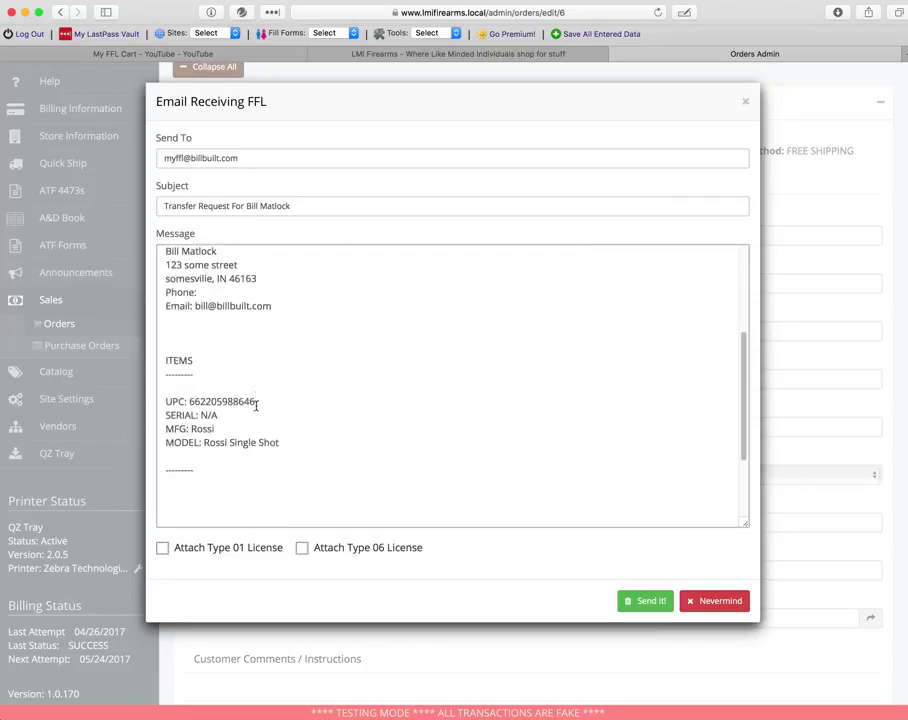
{"action": "scroll", "coordinate": [226, 354], "scroll_direction": "down", "scroll_amount": 2}
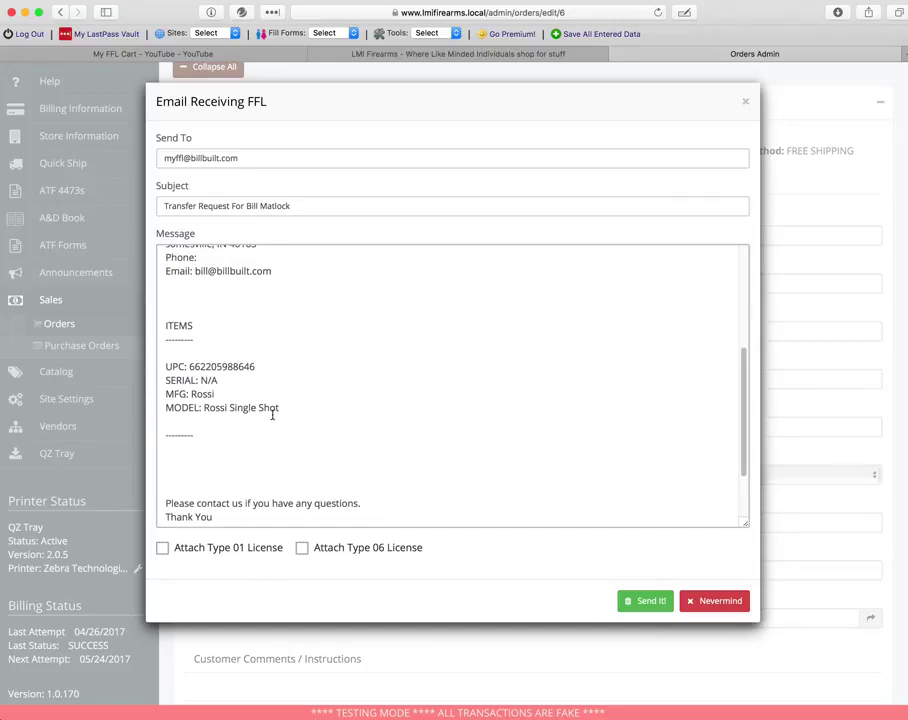
{"action": "scroll", "coordinate": [318, 361], "scroll_direction": "down", "scroll_amount": 3}
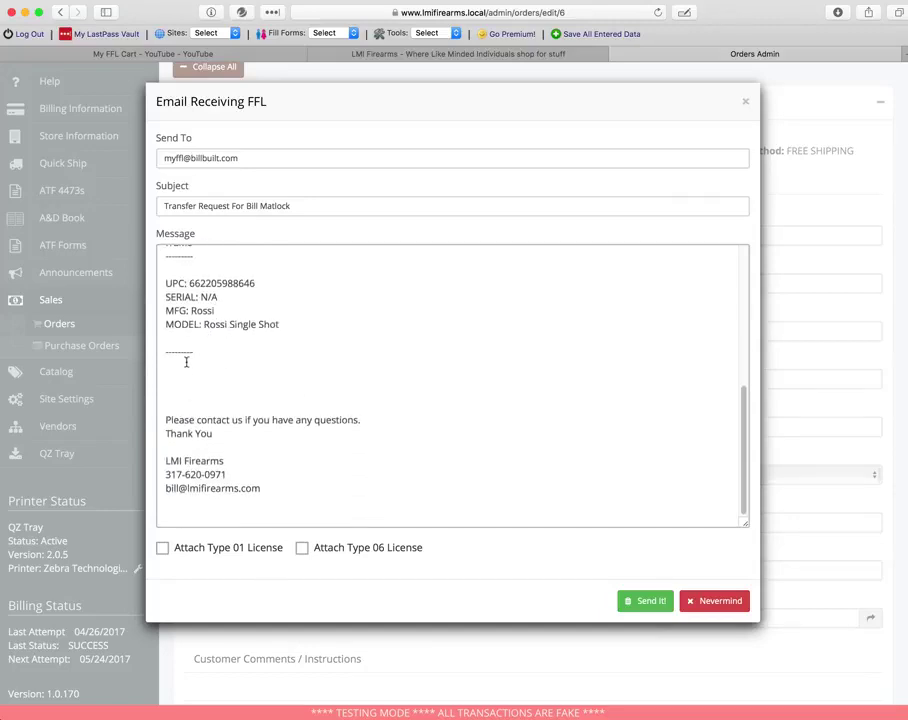
{"action": "scroll", "coordinate": [300, 425], "scroll_direction": "up", "scroll_amount": 10}
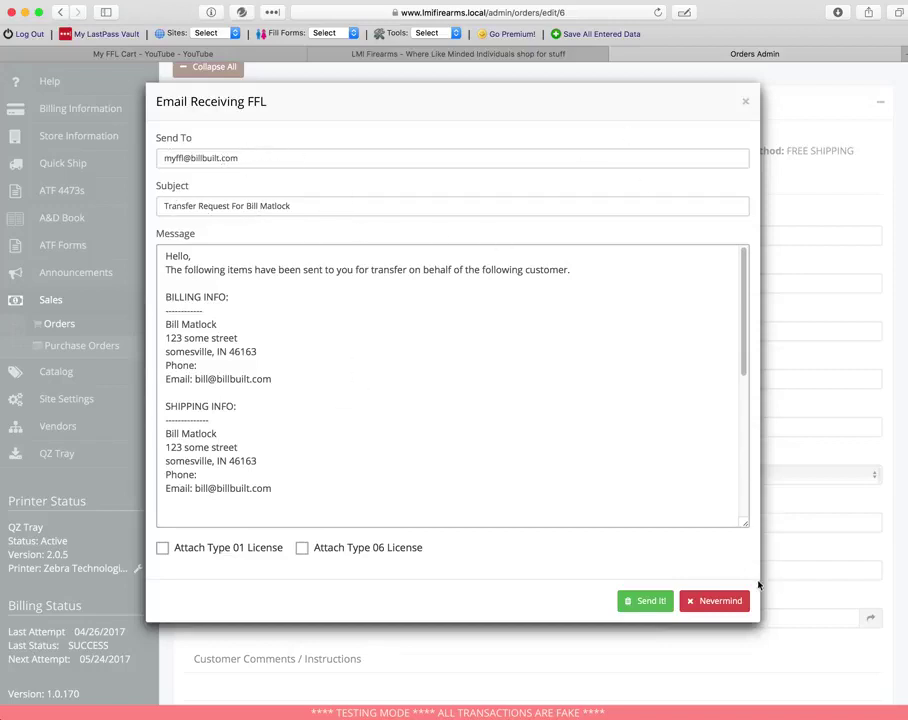
{"action": "left_click", "coordinate": [722, 652]}
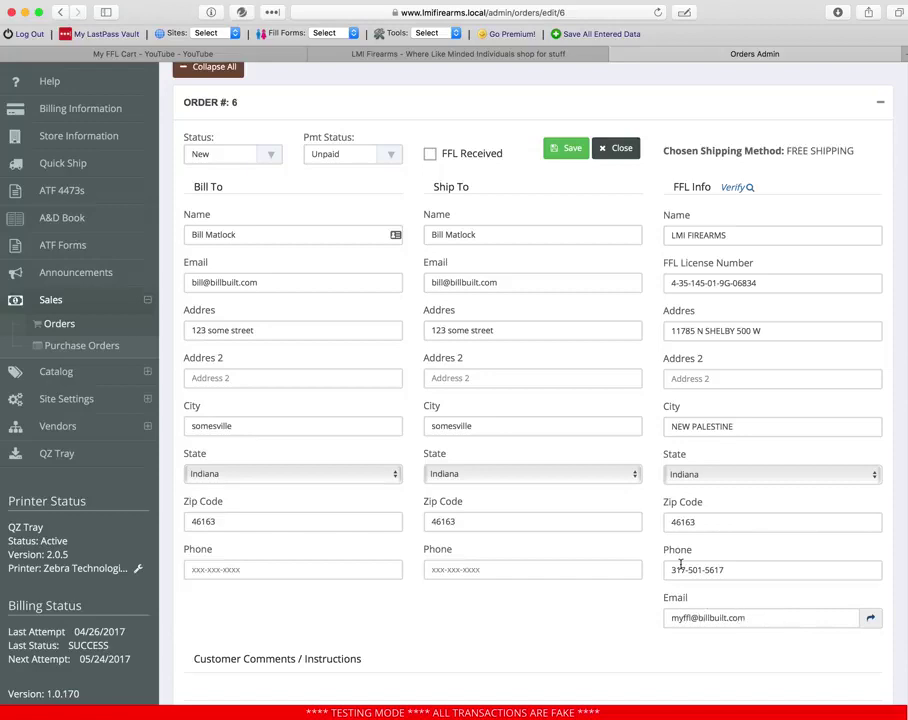
{"action": "left_click", "coordinate": [870, 617]}
- Type stray characters into the recipient address, then remove them again
{"action": "left_click", "coordinate": [268, 159]}
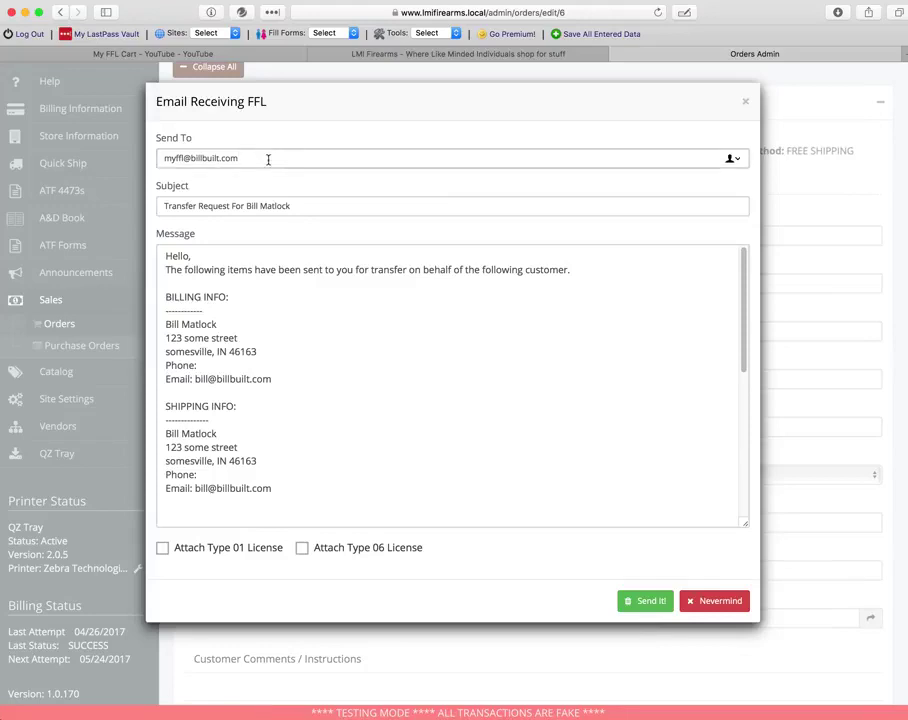
{"action": "type", "text": "sdfsd"}
{"action": "triple_click", "coordinate": [270, 159]}
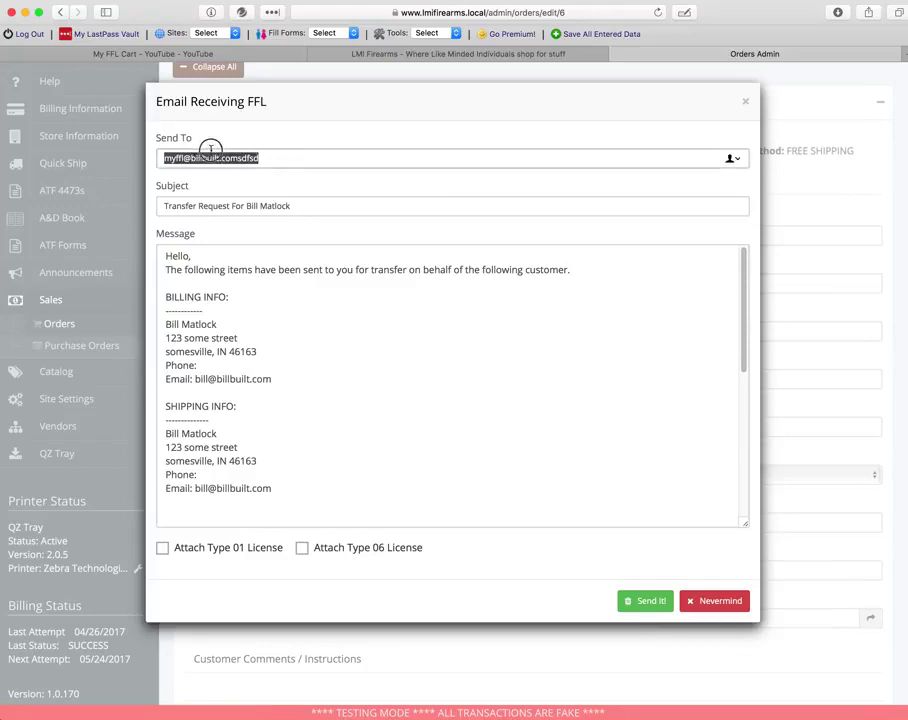
{"action": "left_click", "coordinate": [288, 160]}
{"action": "key", "text": "BackSpace"}
{"action": "key", "text": "BackSpace"}
{"action": "key", "text": "BackSpace"}
{"action": "key", "text": "BackSpace"}
{"action": "key", "text": "BackSpace"}
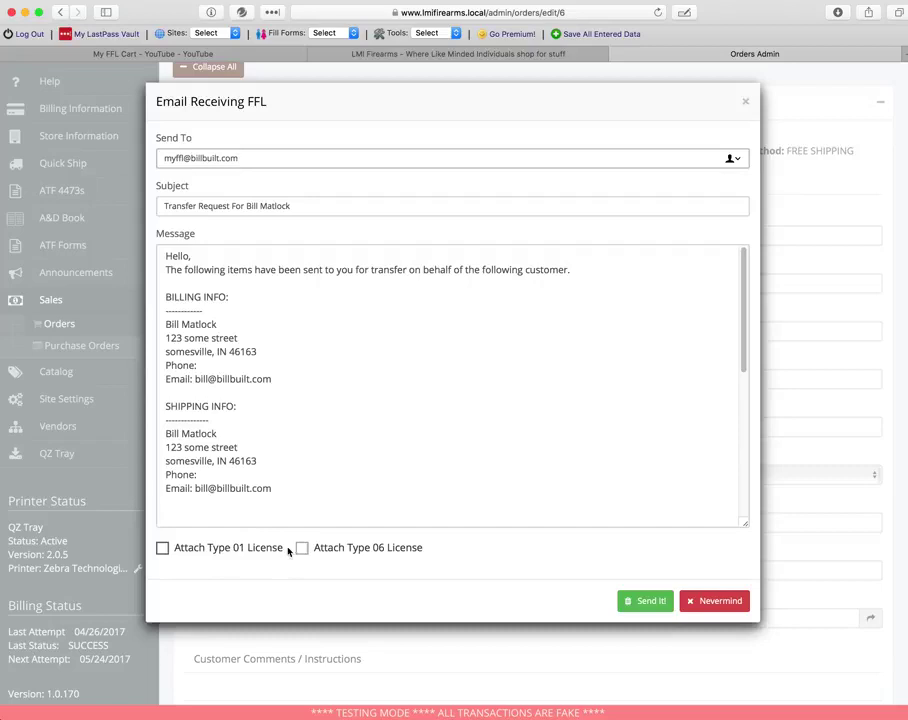
- Tick and untick both Type 01/06 license attachments, then close the email unsent
{"action": "left_click", "coordinate": [238, 553]}
{"action": "left_click", "coordinate": [332, 558]}
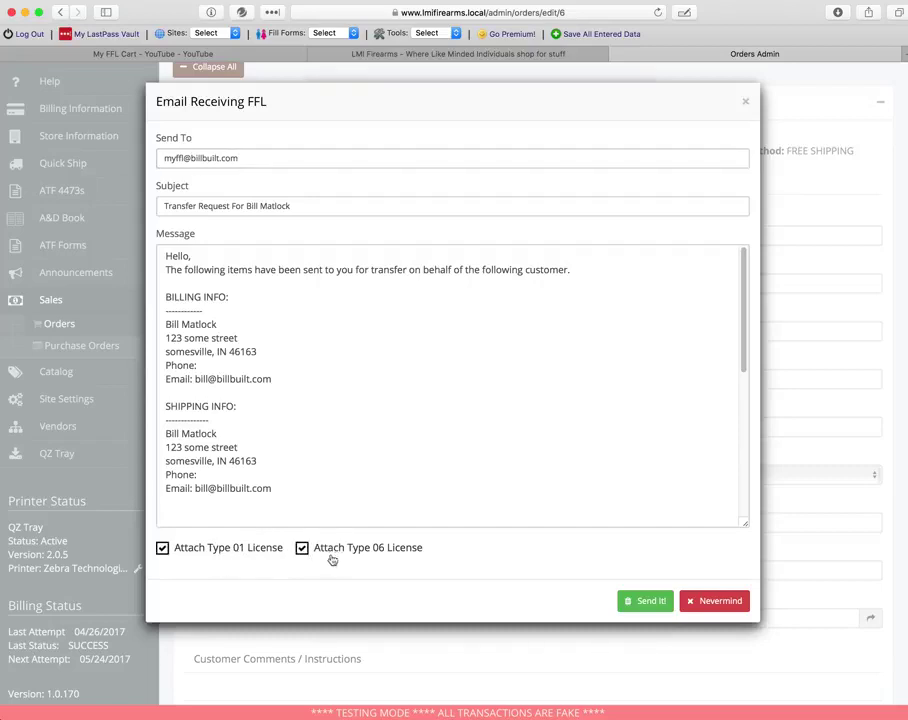
{"action": "left_click", "coordinate": [245, 552]}
{"action": "left_click", "coordinate": [335, 554]}
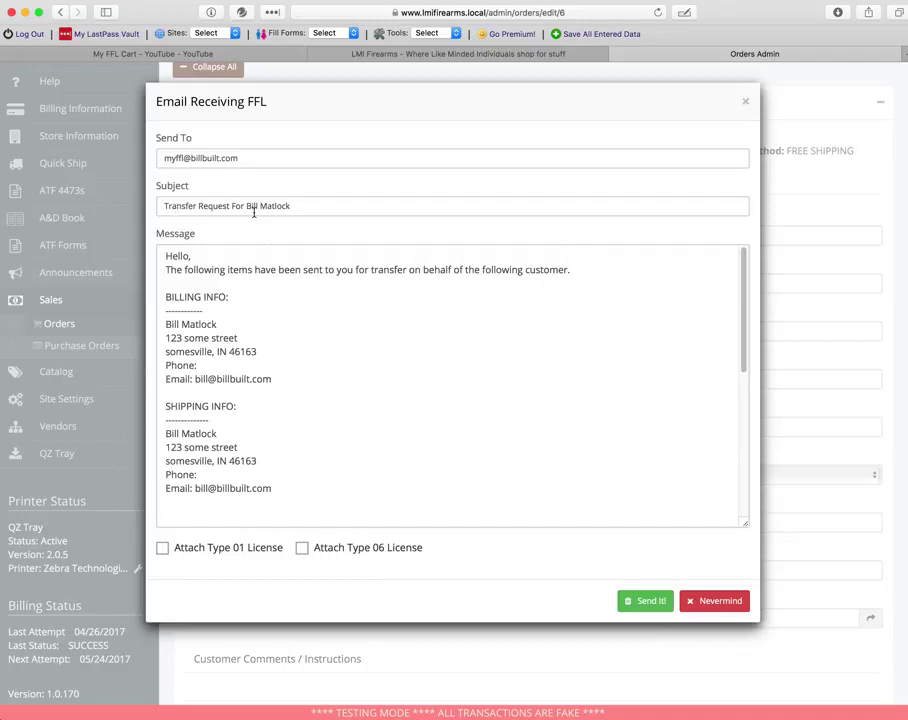
{"action": "scroll", "coordinate": [480, 480], "scroll_direction": "down", "scroll_amount": 10}
{"action": "scroll", "coordinate": [478, 478], "scroll_direction": "up", "scroll_amount": 10}
{"action": "left_click", "coordinate": [716, 601]}
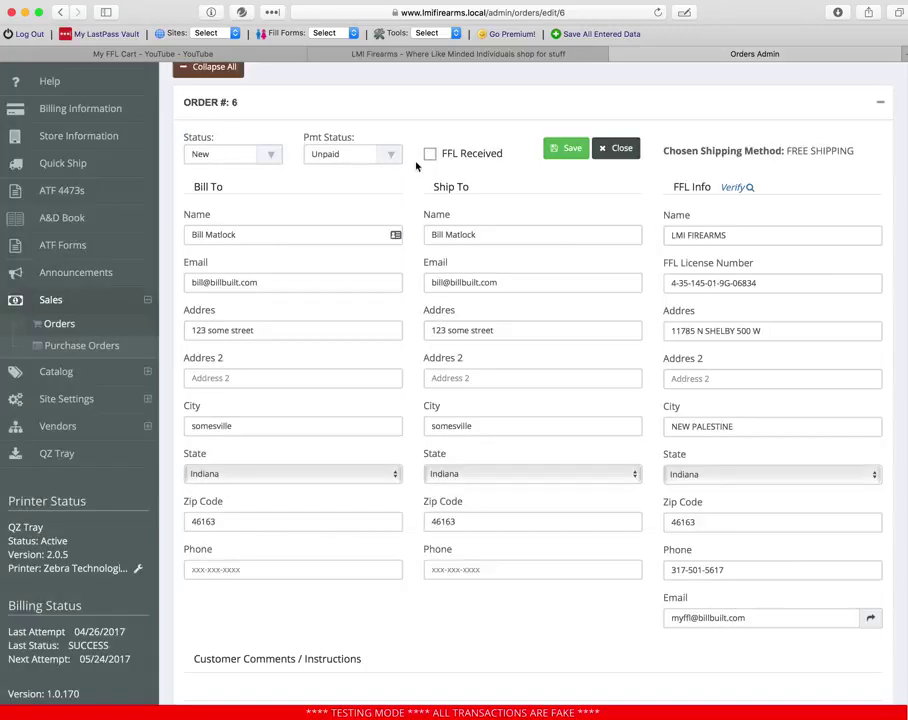
- Open the Firearms Record Book and edit the S&W M&P9 logbook entry
{"action": "left_click", "coordinate": [62, 217]}
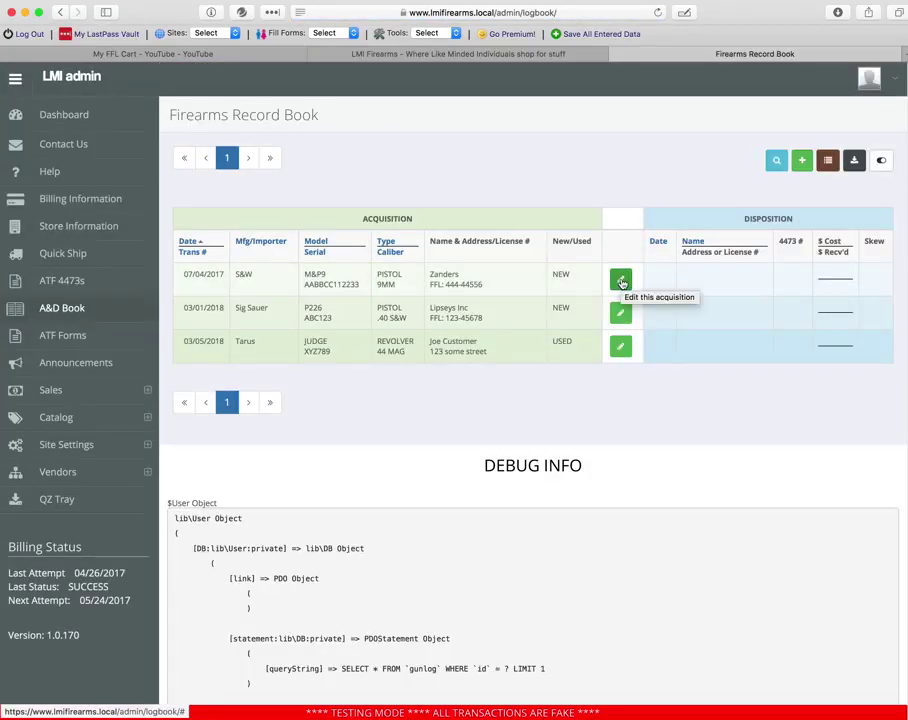
{"action": "left_click", "coordinate": [621, 283]}
{"action": "scroll", "coordinate": [505, 300], "scroll_direction": "down", "scroll_amount": 3}
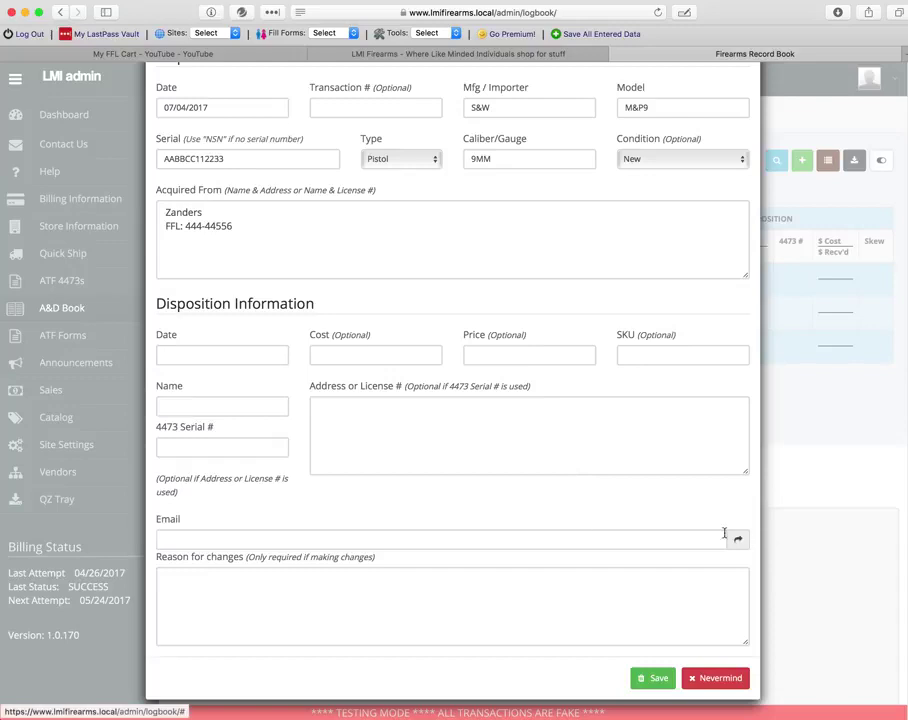
- Enter the recipient's e-mail address in the entry's Email field
{"action": "left_click", "coordinate": [537, 545]}
{"action": "type", "text": "yul"}
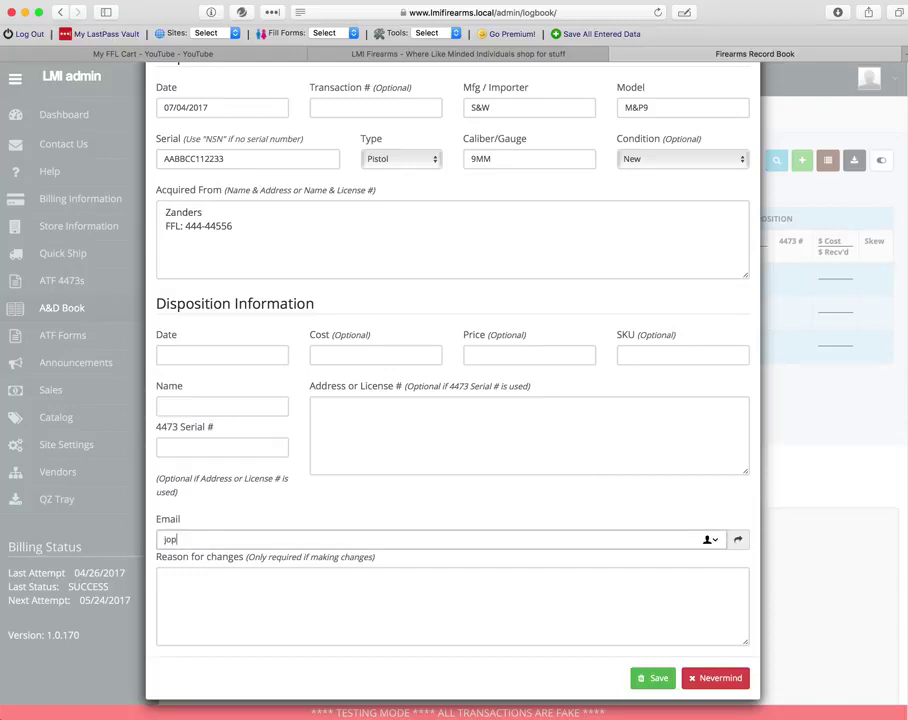
{"action": "key", "text": "BackSpace"}
{"action": "key", "text": "BackSpace"}
{"action": "key", "text": "BackSpace"}
- Close the transfer email and logbook entry unsaved, then reopen the S&W M&P9 entry
{"action": "left_click", "coordinate": [737, 539]}
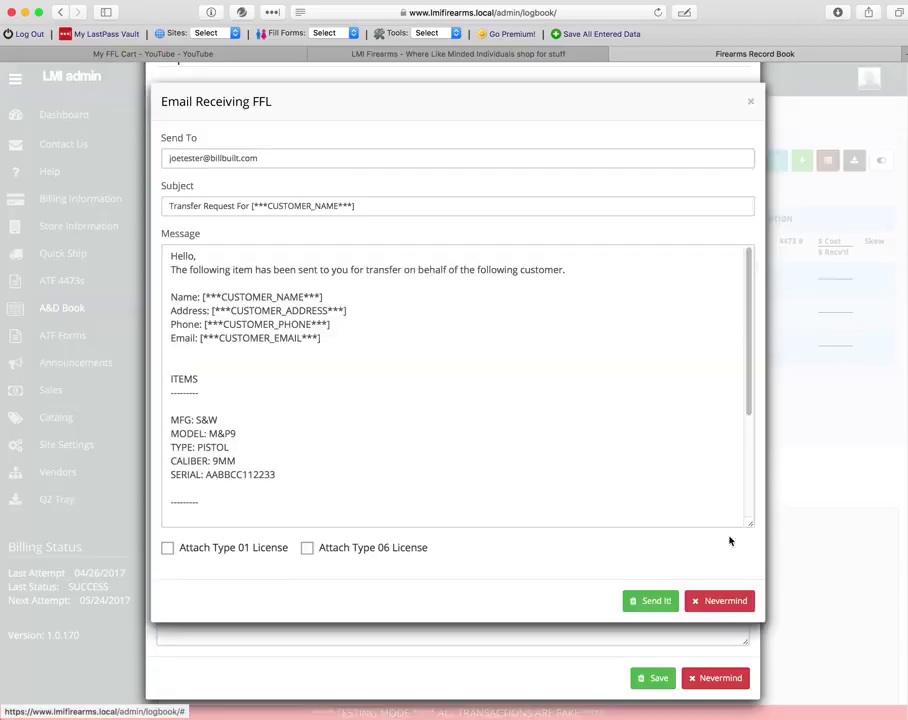
{"action": "scroll", "coordinate": [464, 411], "scroll_direction": "down", "scroll_amount": 1}
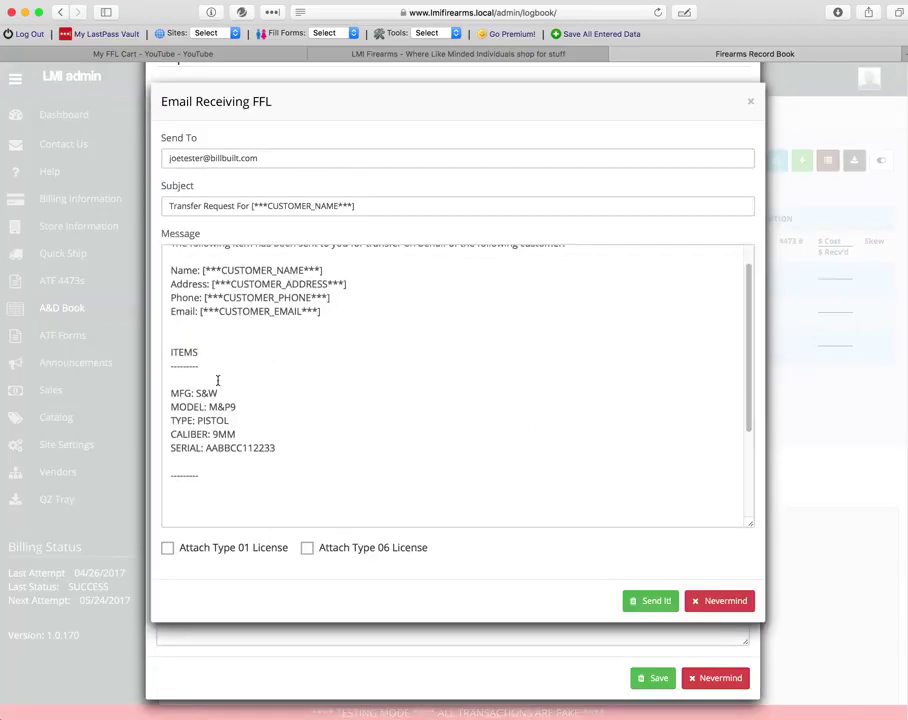
{"action": "left_click", "coordinate": [705, 601]}
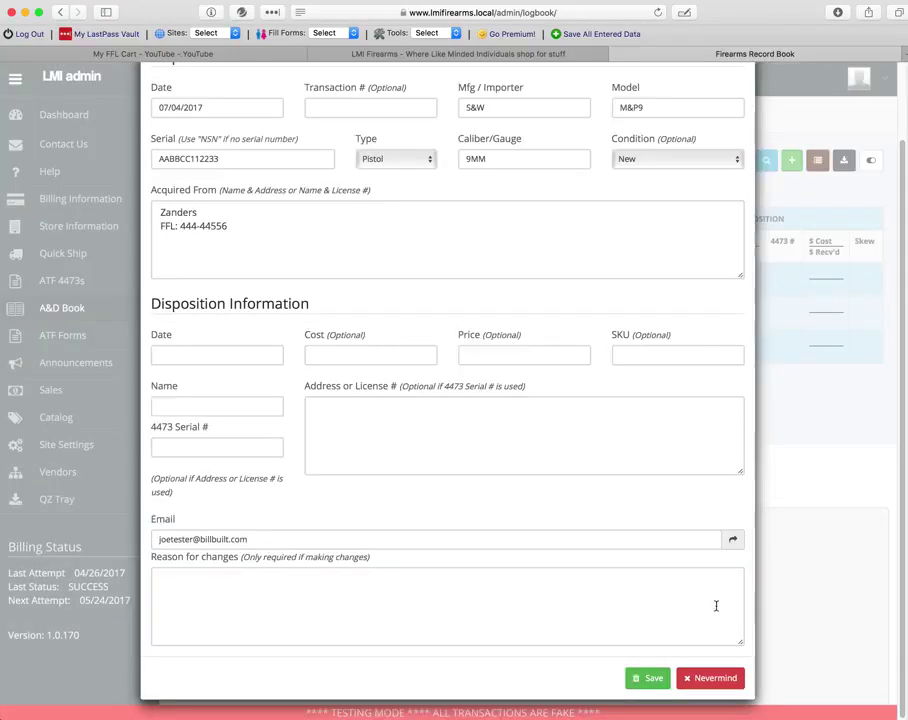
{"action": "left_click", "coordinate": [720, 678]}
{"action": "left_click", "coordinate": [614, 283]}
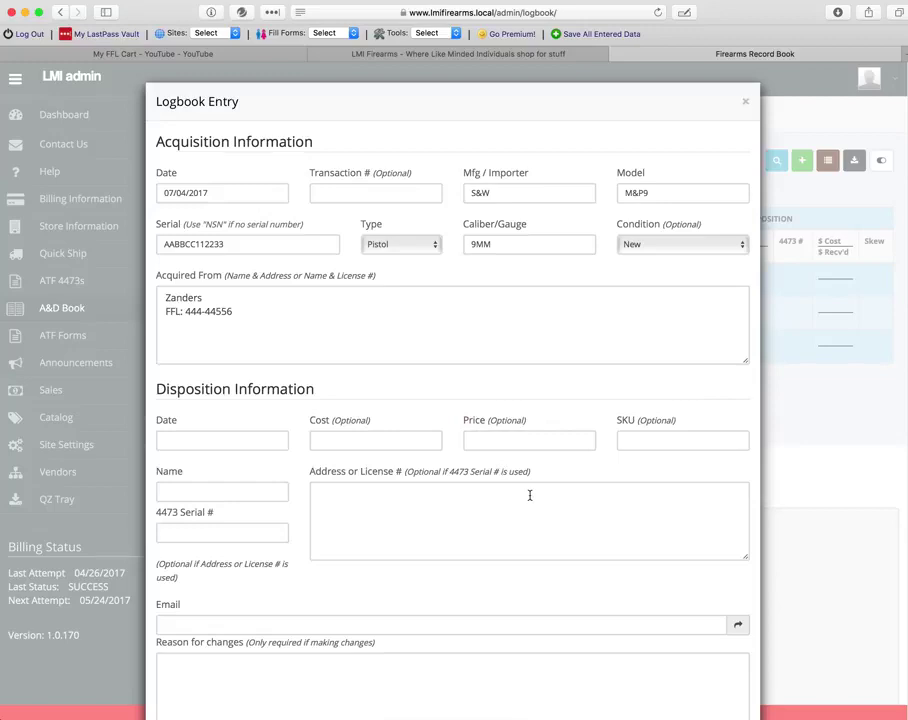
- Preview the transfer email, try Send It!, then cancel and close the entry unsaved
{"action": "left_click", "coordinate": [738, 624]}
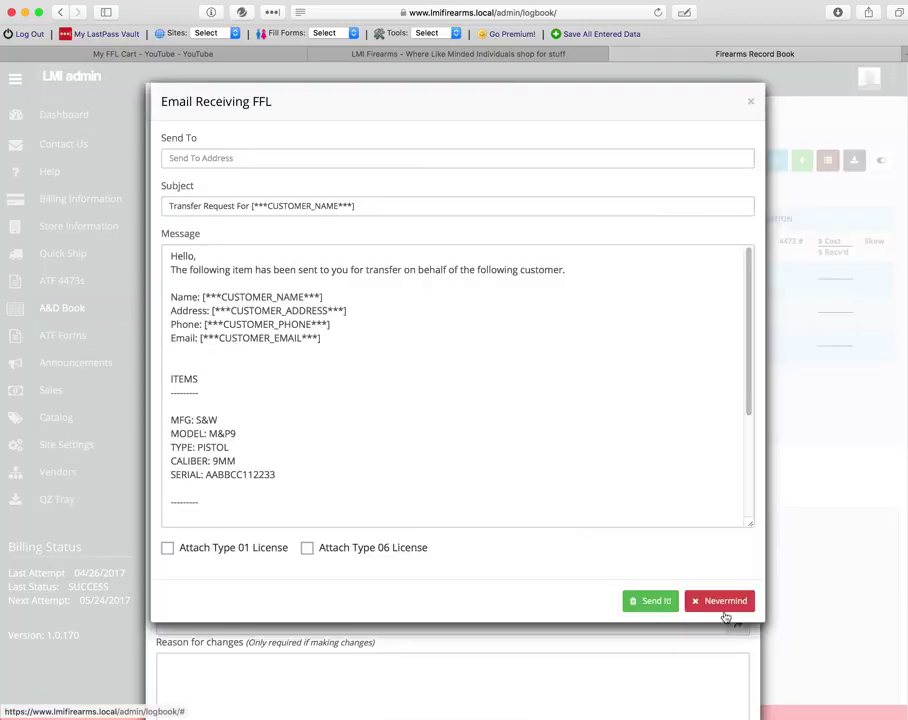
{"action": "left_click", "coordinate": [214, 294]}
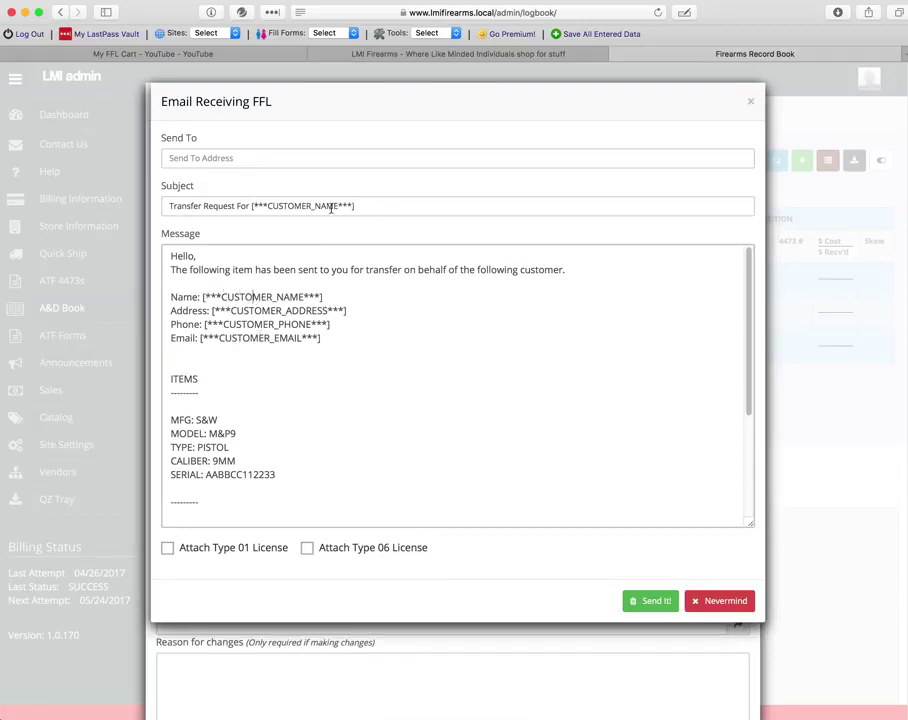
{"action": "scroll", "coordinate": [437, 392], "scroll_direction": "down", "scroll_amount": 5}
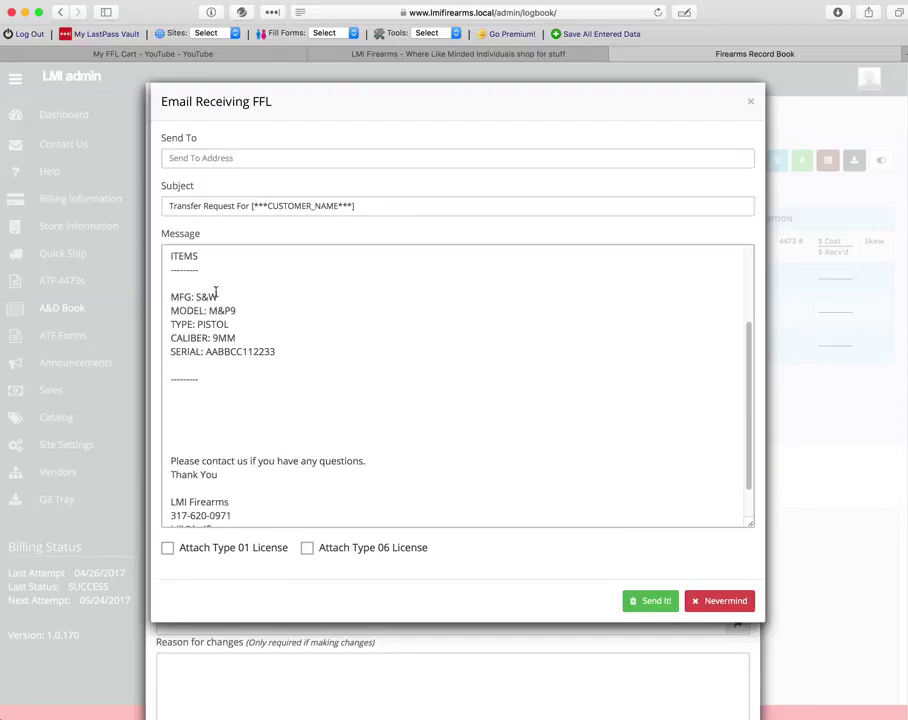
{"action": "scroll", "coordinate": [215, 292], "scroll_direction": "up", "scroll_amount": 1}
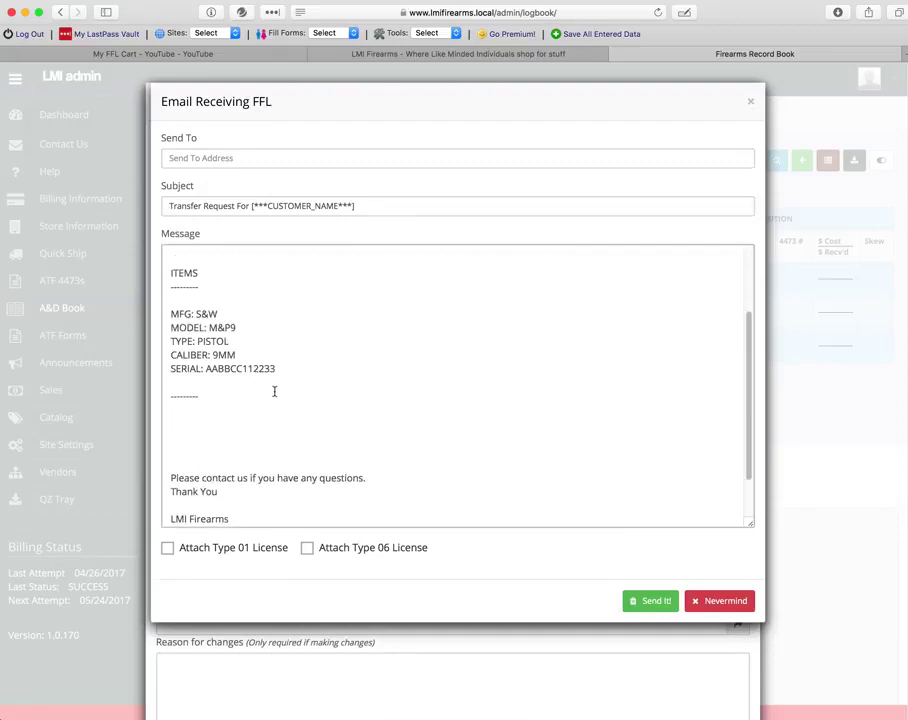
{"action": "scroll", "coordinate": [274, 389], "scroll_direction": "down", "scroll_amount": 3}
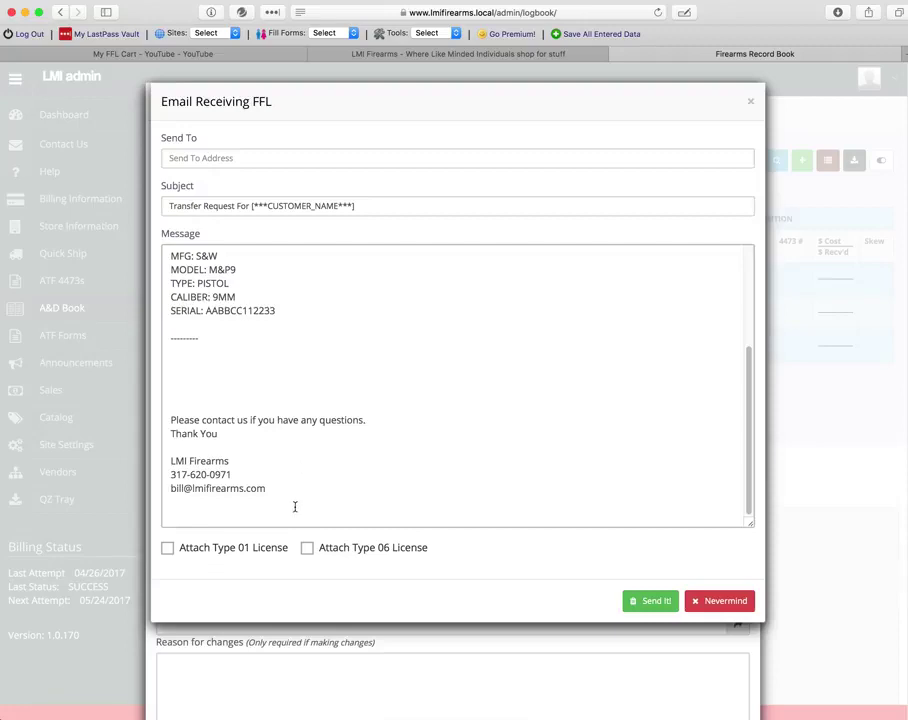
{"action": "left_click", "coordinate": [641, 604]}
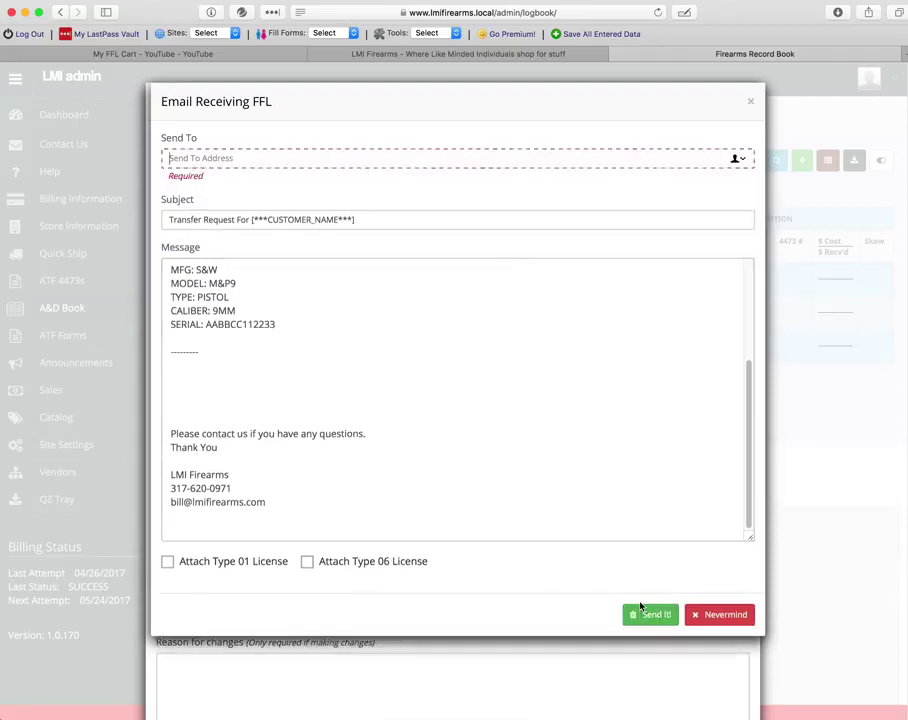
{"action": "left_click", "coordinate": [712, 614]}
{"action": "scroll", "coordinate": [712, 640], "scroll_direction": "down", "scroll_amount": 2}
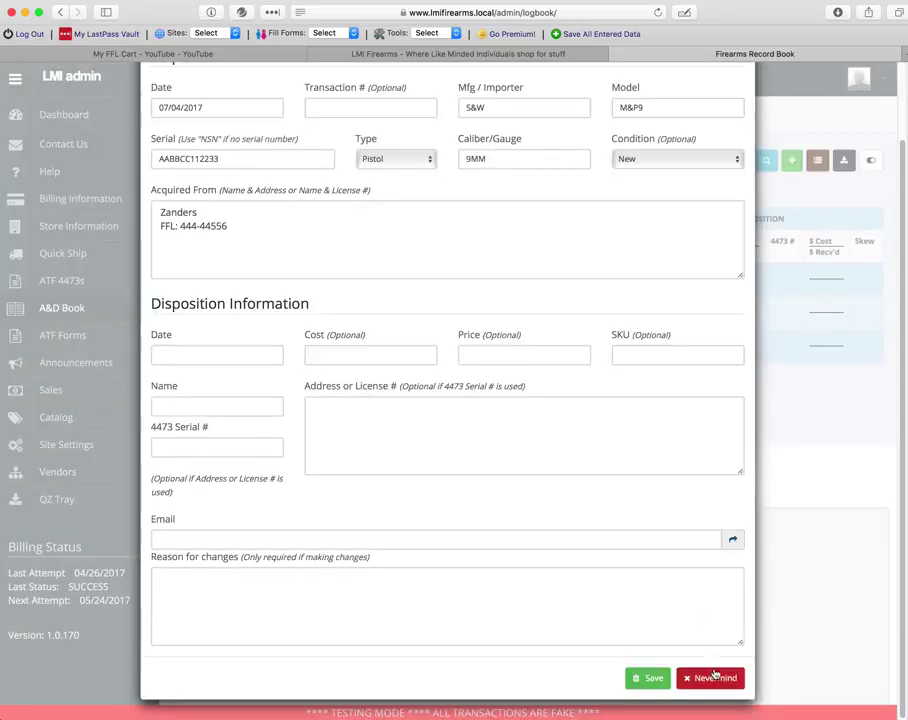
{"action": "left_click", "coordinate": [710, 678]}
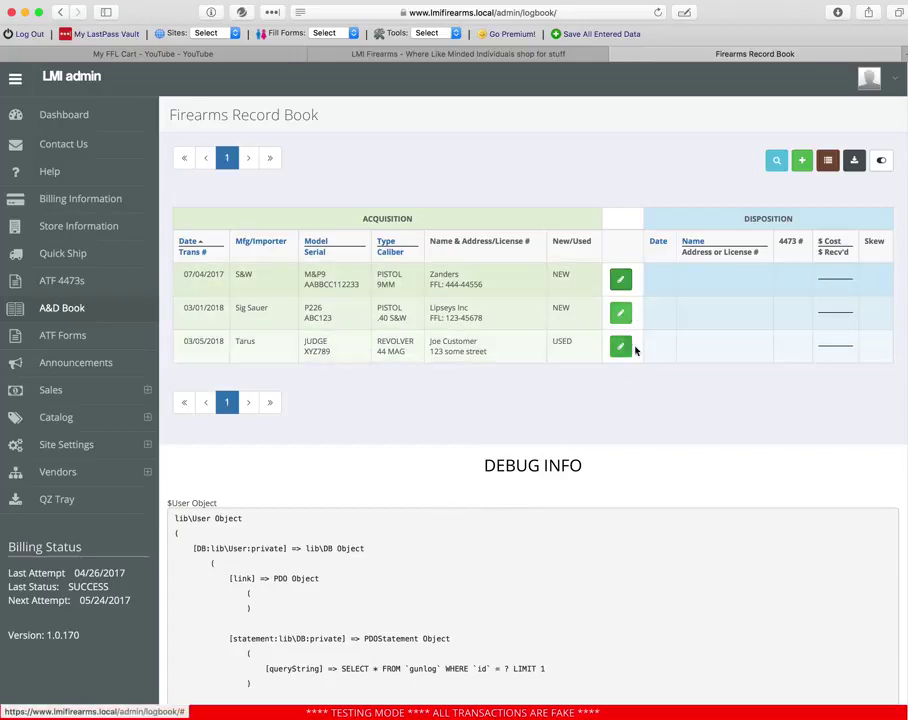
- Reopen the S&W M&P9 logbook entry and bring up its transfer email
{"action": "left_click", "coordinate": [621, 283]}
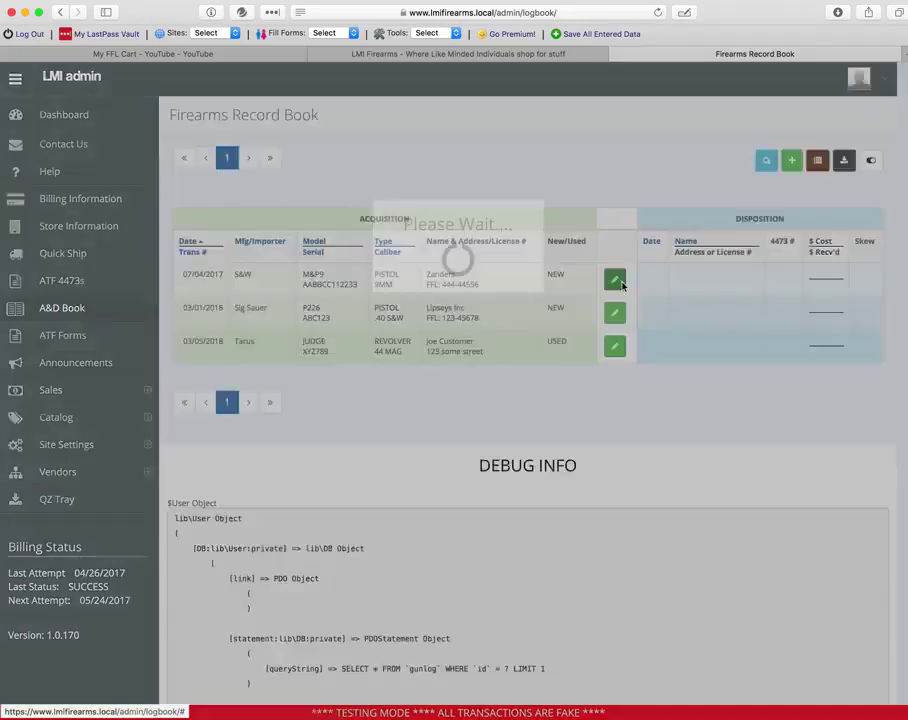
{"action": "scroll", "coordinate": [628, 421], "scroll_direction": "down", "scroll_amount": 1}
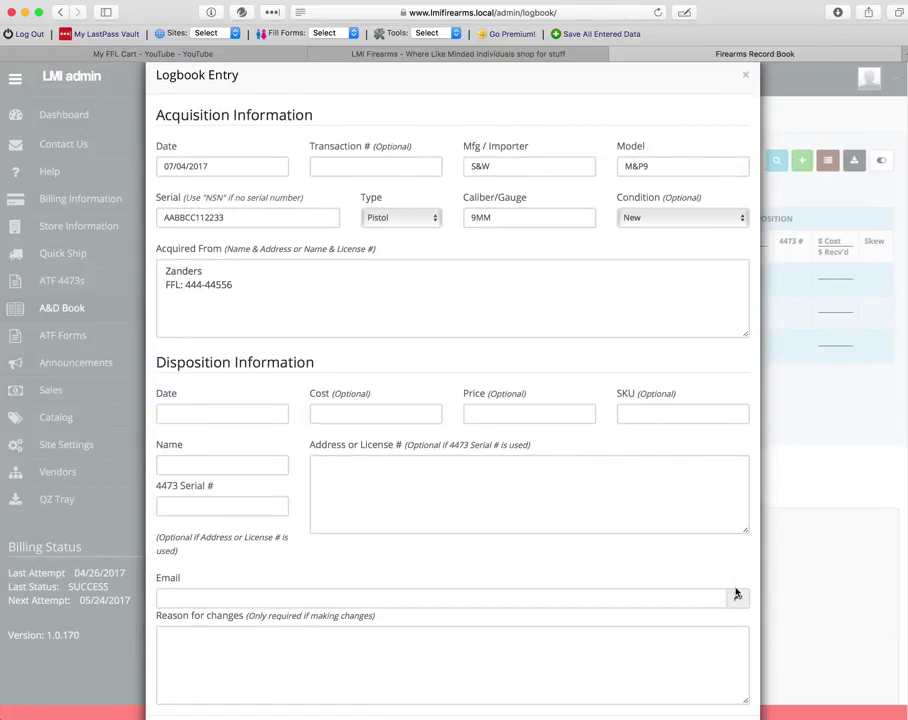
{"action": "left_click", "coordinate": [736, 594]}
{"action": "scroll", "coordinate": [296, 416], "scroll_direction": "down", "scroll_amount": 5}
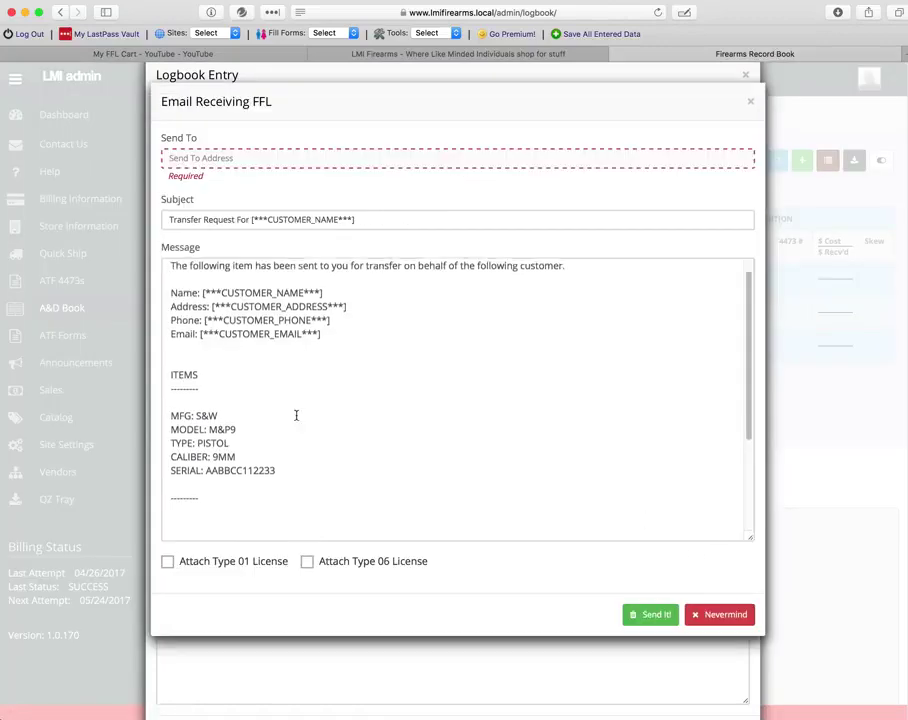
- Type three test lines into the message body, then select and delete them
{"action": "left_click", "coordinate": [203, 432]}
{"action": "type", "text": "hfghfgh"}
{"action": "key", "text": "Return"}
{"action": "type", "text": "fghfgh"}
{"action": "key", "text": "Return"}
{"action": "type", "text": "fg"}
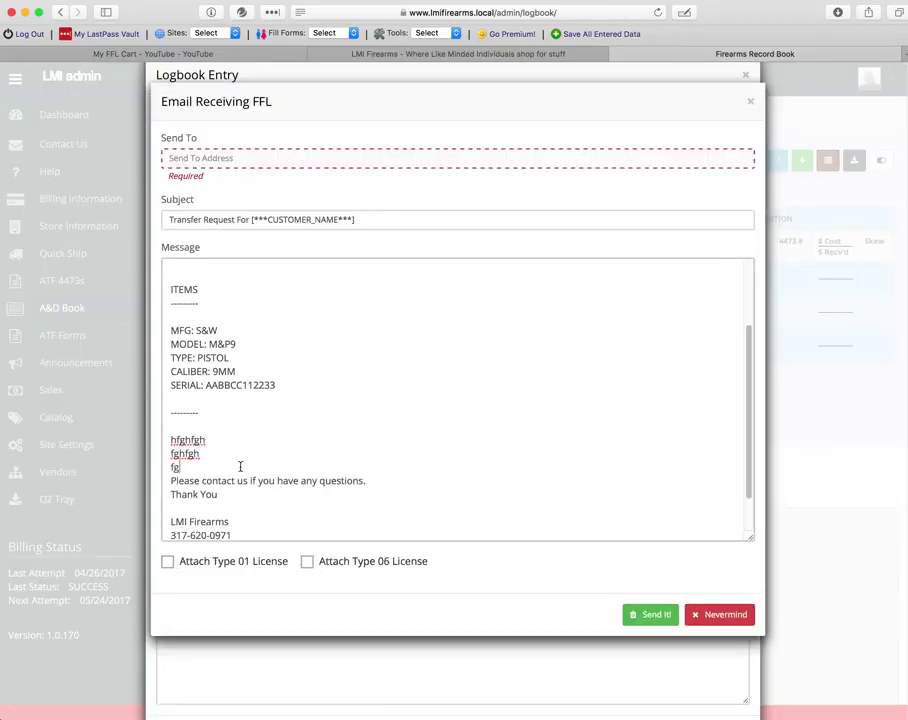
{"action": "type", "text": "hfg"}
{"action": "left_click_drag", "start_coordinate": [240, 466], "coordinate": [163, 442]}
{"action": "key", "text": "BackSpace"}
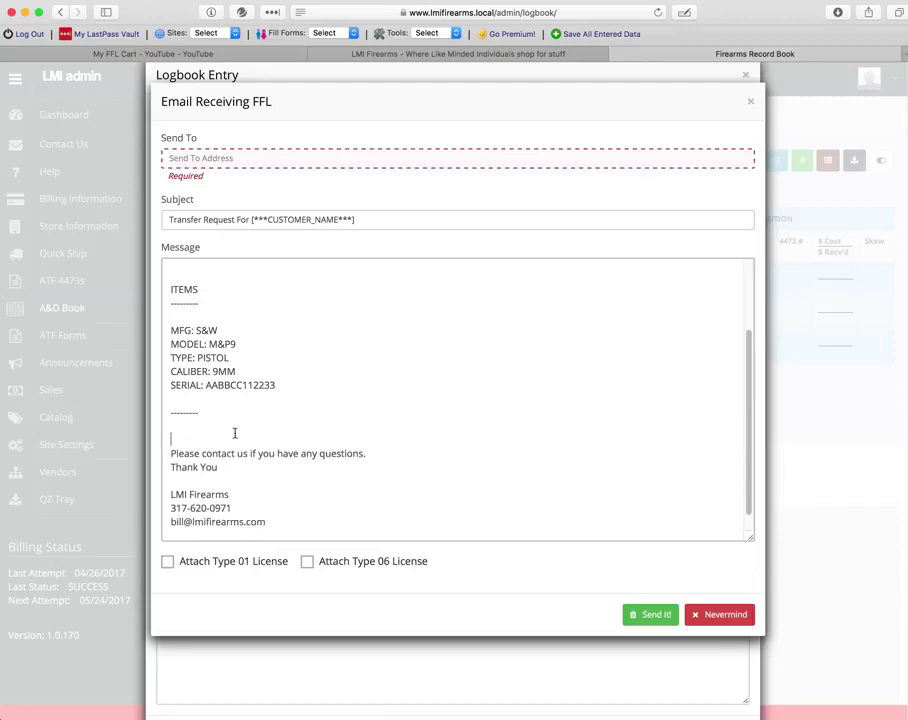
- Close the transfer email and the logbook entry without saving
{"action": "left_click", "coordinate": [752, 104]}
{"action": "scroll", "coordinate": [580, 285], "scroll_direction": "down", "scroll_amount": 2}
{"action": "scroll", "coordinate": [583, 300], "scroll_direction": "up", "scroll_amount": 2}
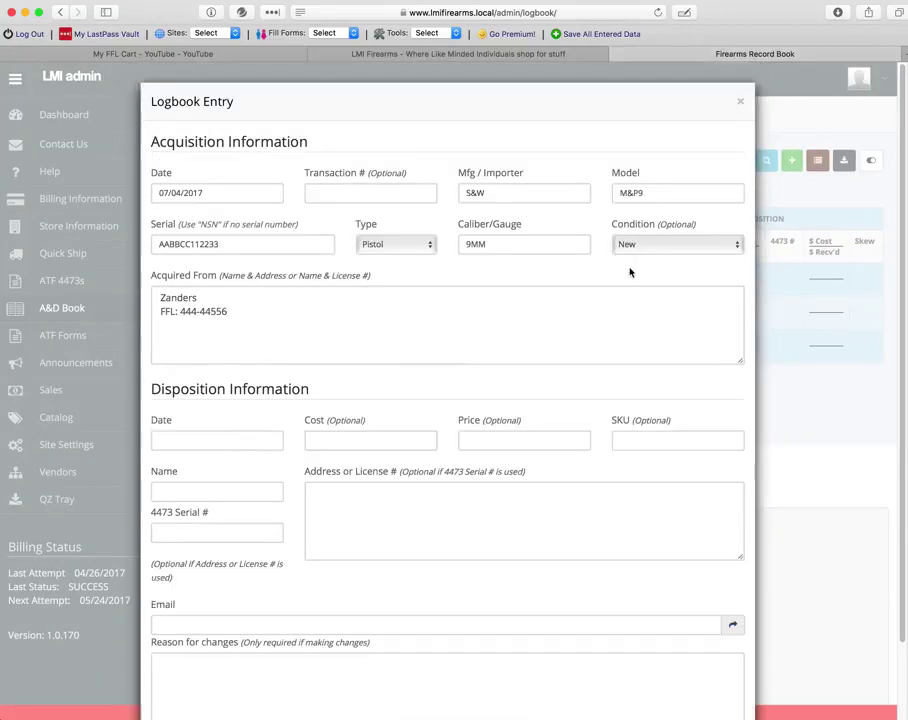
{"action": "left_click", "coordinate": [740, 104]}
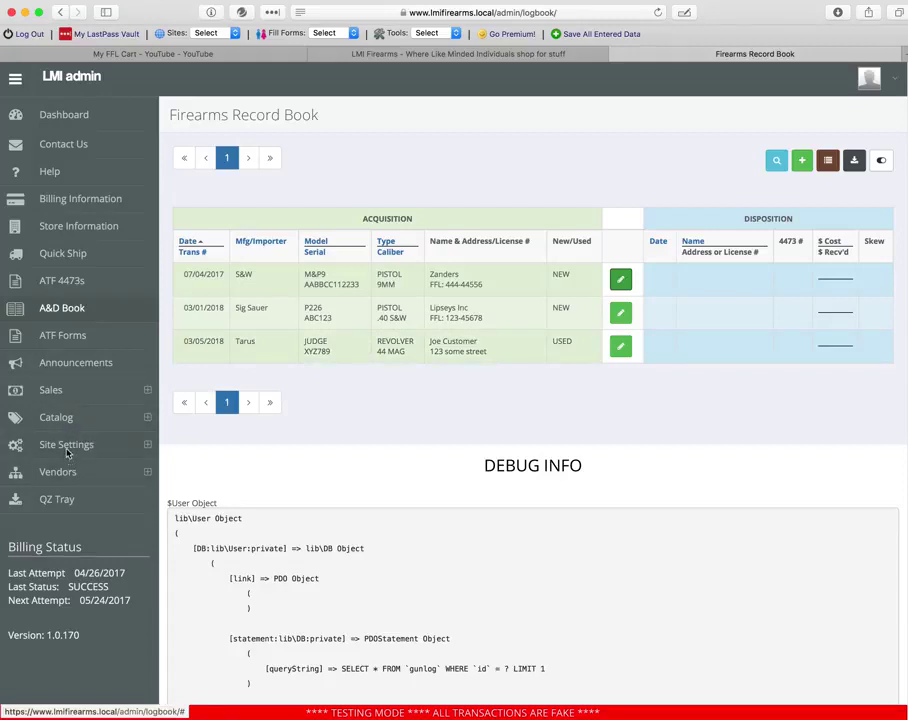
{"action": "left_click", "coordinate": [45, 472]}
{"action": "left_click", "coordinate": [40, 496]}
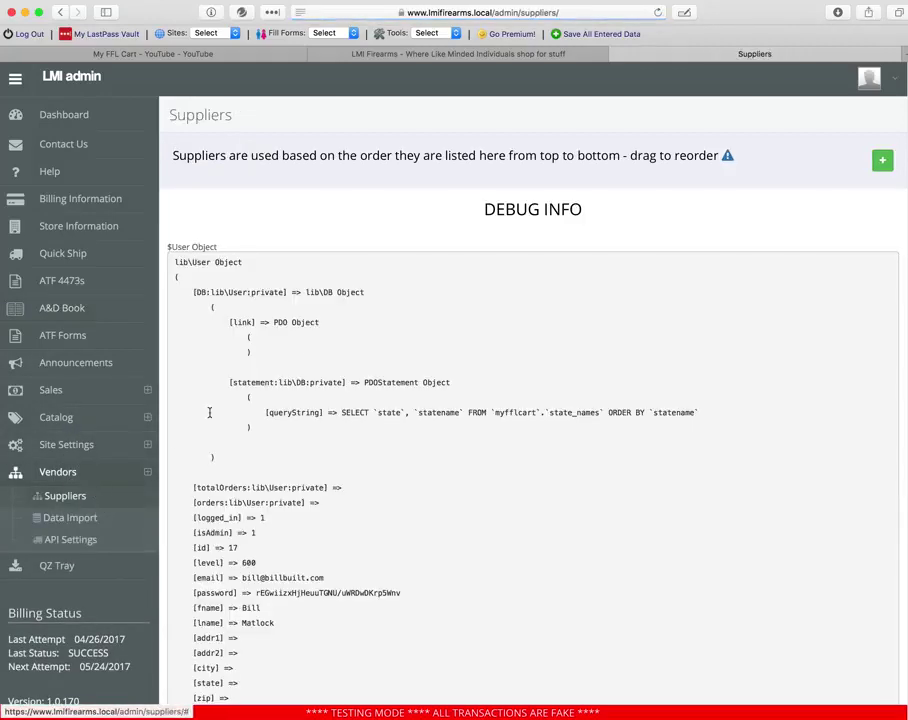
{"action": "left_click", "coordinate": [880, 213]}
{"action": "scroll", "coordinate": [517, 270], "scroll_direction": "down", "scroll_amount": 5}
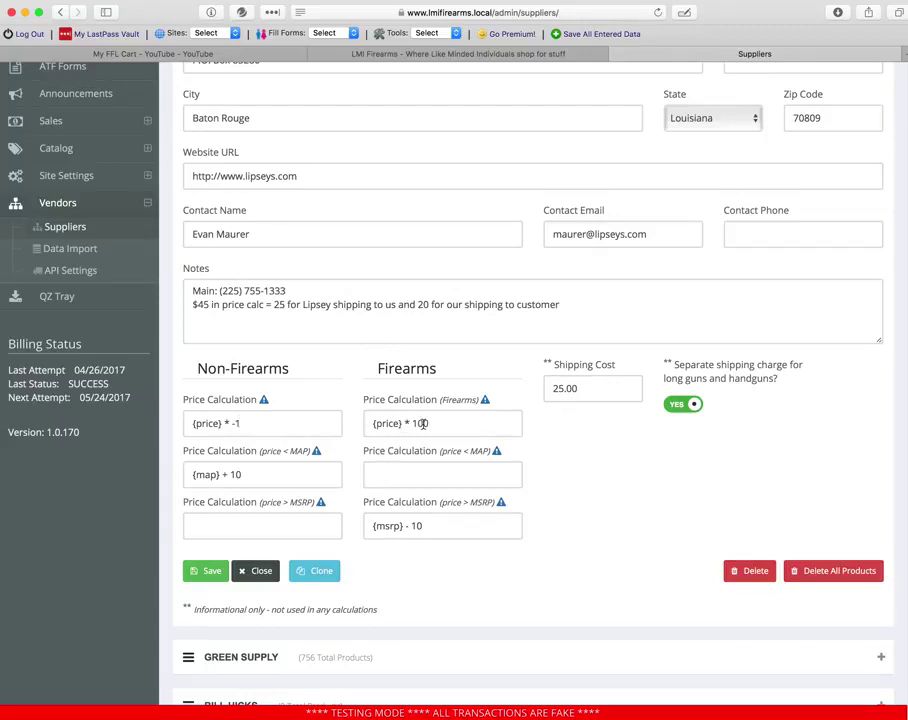
{"action": "left_click_drag", "start_coordinate": [343, 421], "coordinate": [186, 422]}
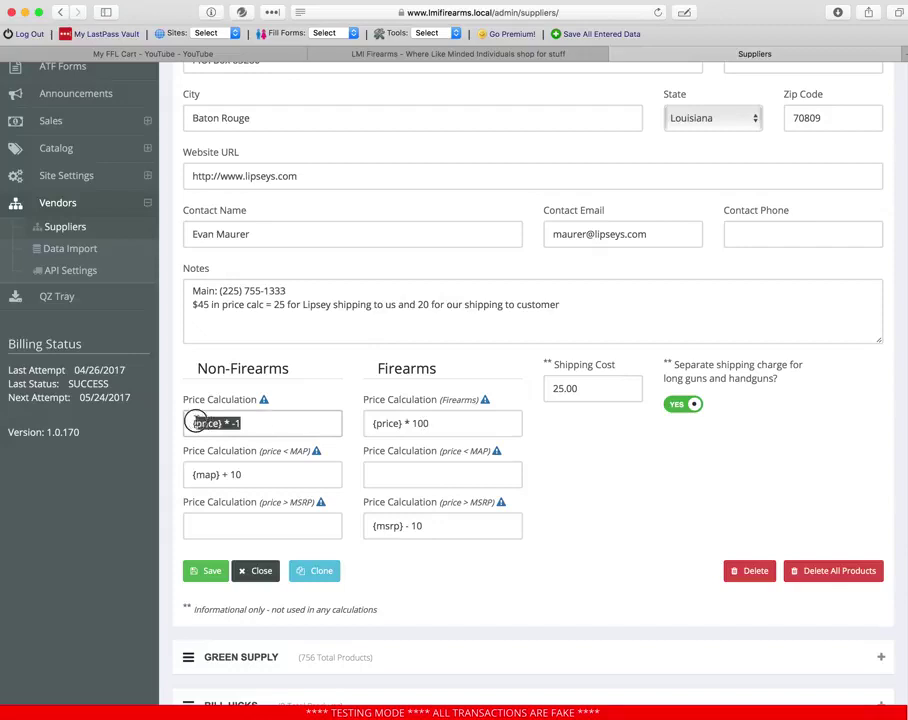
{"action": "left_click", "coordinate": [251, 420]}
{"action": "left_click_drag", "start_coordinate": [372, 423], "coordinate": [428, 423]}
{"action": "left_click", "coordinate": [428, 423]}
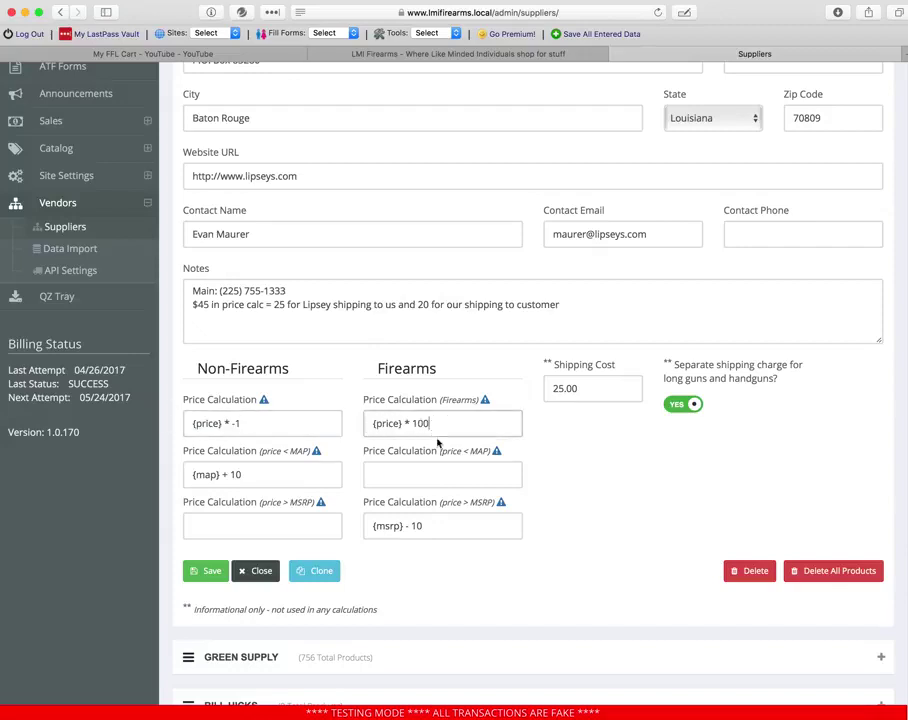
{"action": "left_click_drag", "start_coordinate": [267, 423], "coordinate": [162, 420]}
{"action": "left_click", "coordinate": [292, 424]}
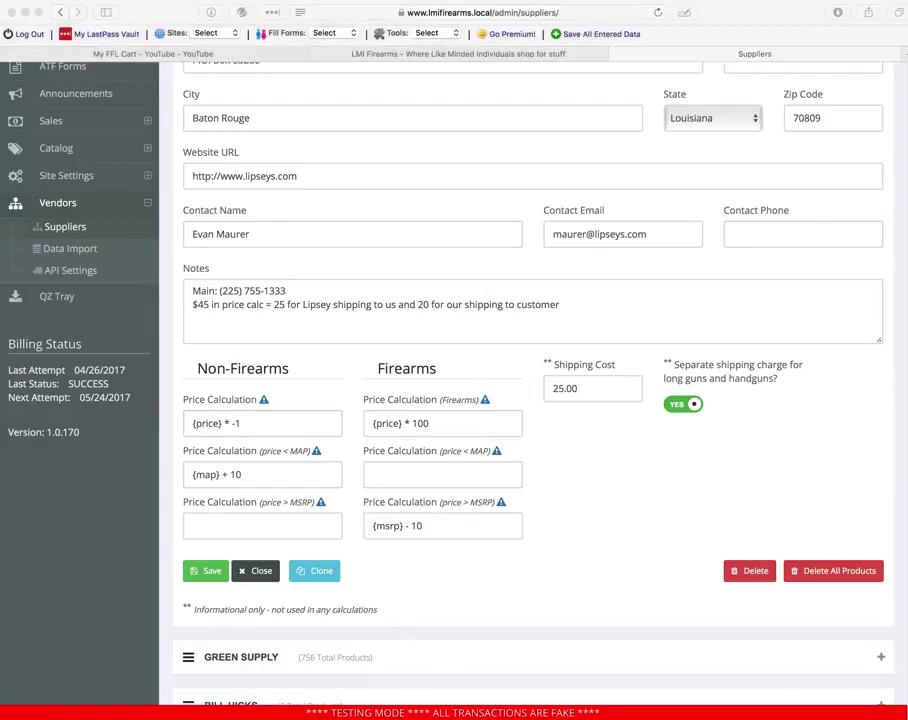
{"action": "left_click", "coordinate": [380, 424]}
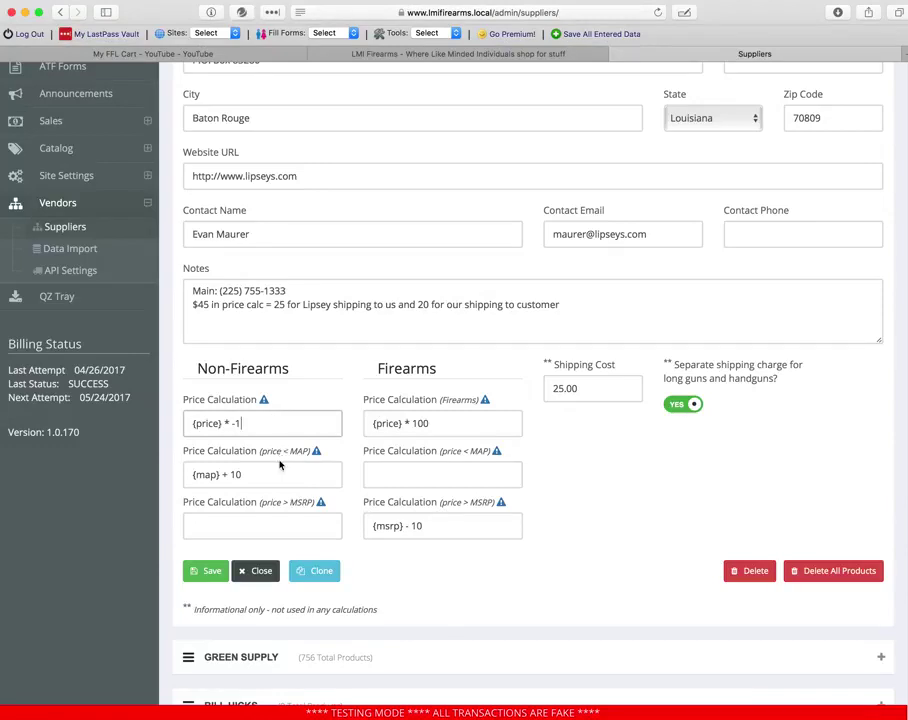
{"action": "left_click_drag", "start_coordinate": [250, 425], "coordinate": [174, 424]}
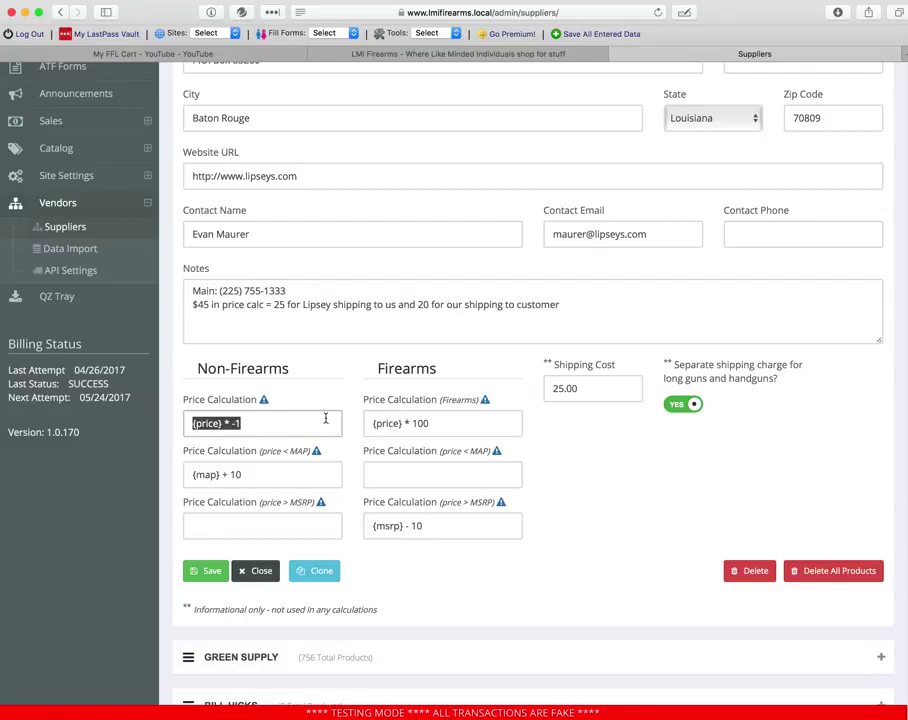
{"action": "left_click", "coordinate": [295, 427]}
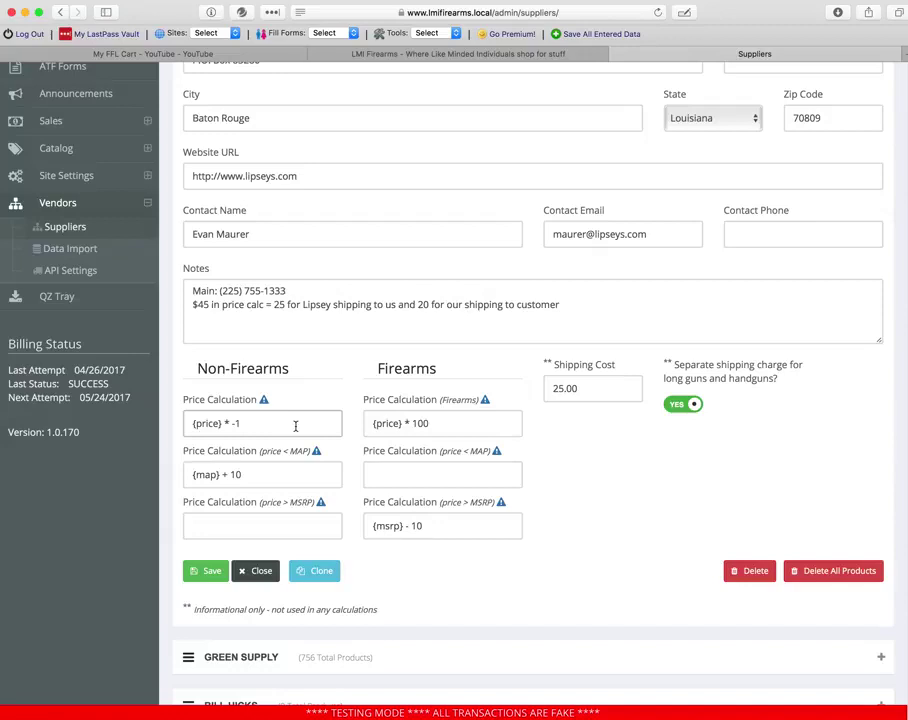
{"action": "left_click", "coordinate": [274, 475]}
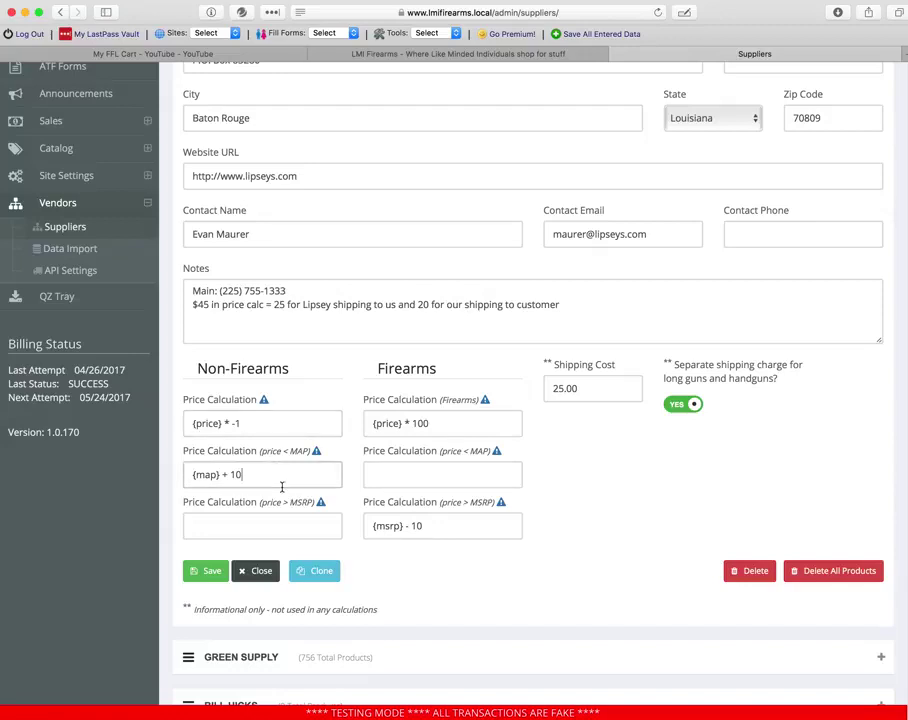
{"action": "left_click_drag", "start_coordinate": [264, 454], "coordinate": [305, 449]}
{"action": "left_click", "coordinate": [282, 469]}
{"action": "left_click_drag", "start_coordinate": [190, 474], "coordinate": [218, 474]}
{"action": "left_click", "coordinate": [197, 474]}
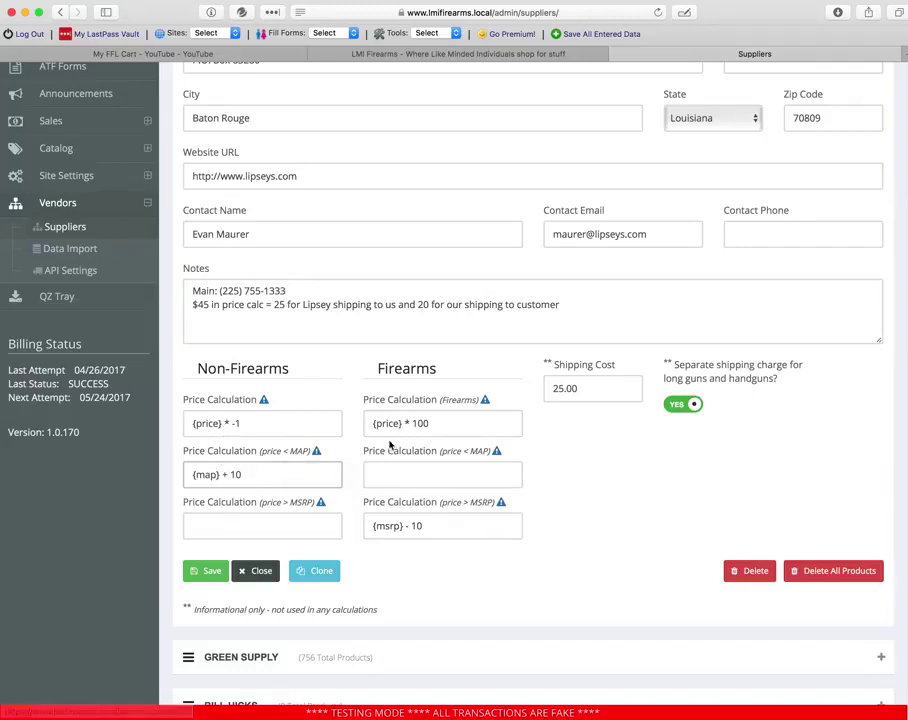
{"action": "left_click_drag", "start_coordinate": [371, 526], "coordinate": [399, 526]}
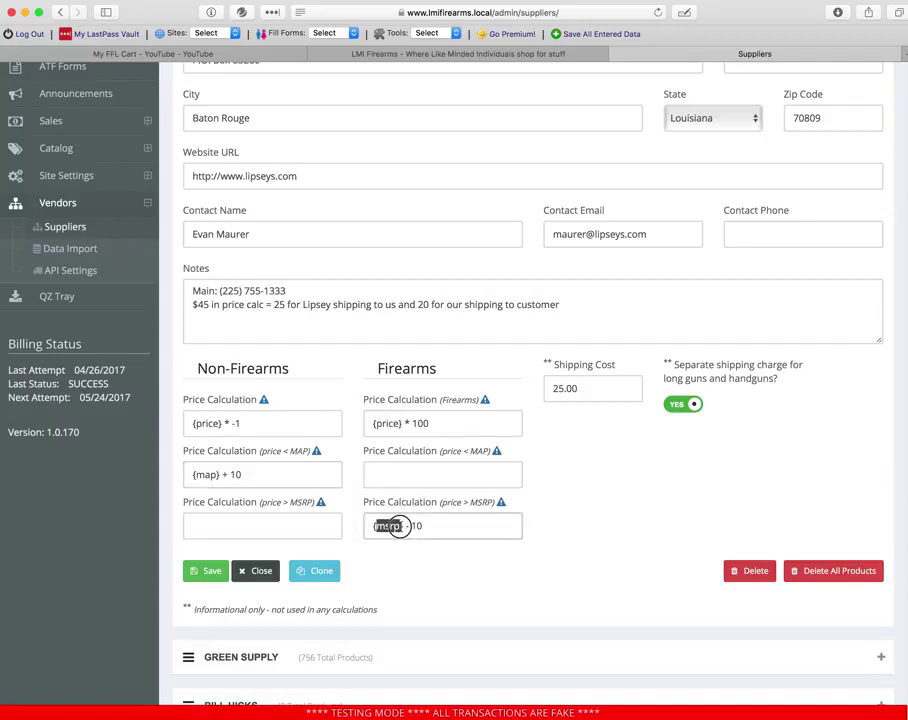
{"action": "left_click", "coordinate": [399, 526]}
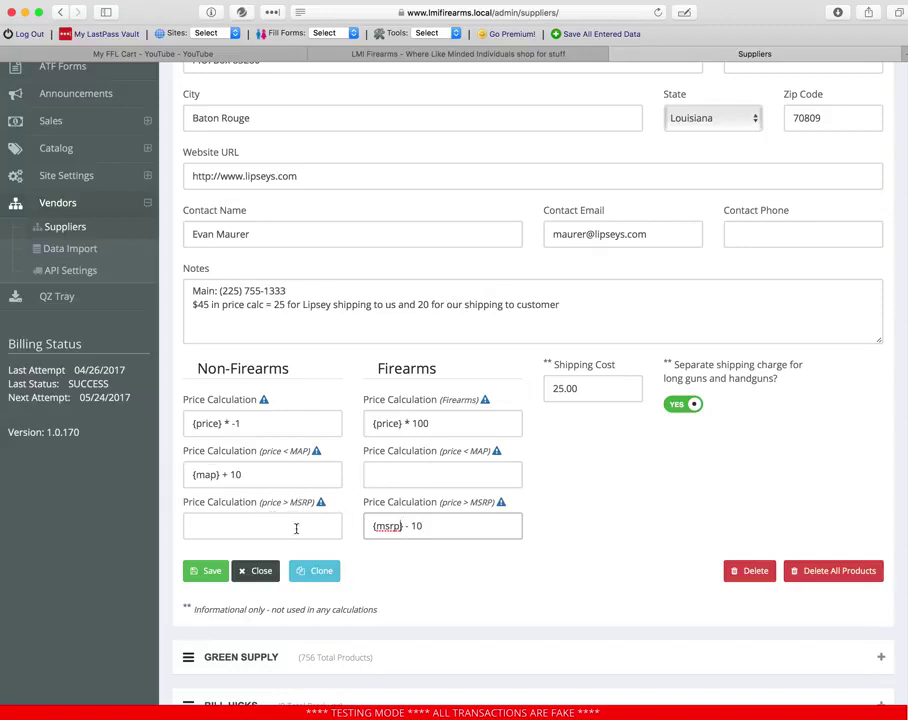
{"action": "left_click_drag", "start_coordinate": [258, 478], "coordinate": [192, 468]}
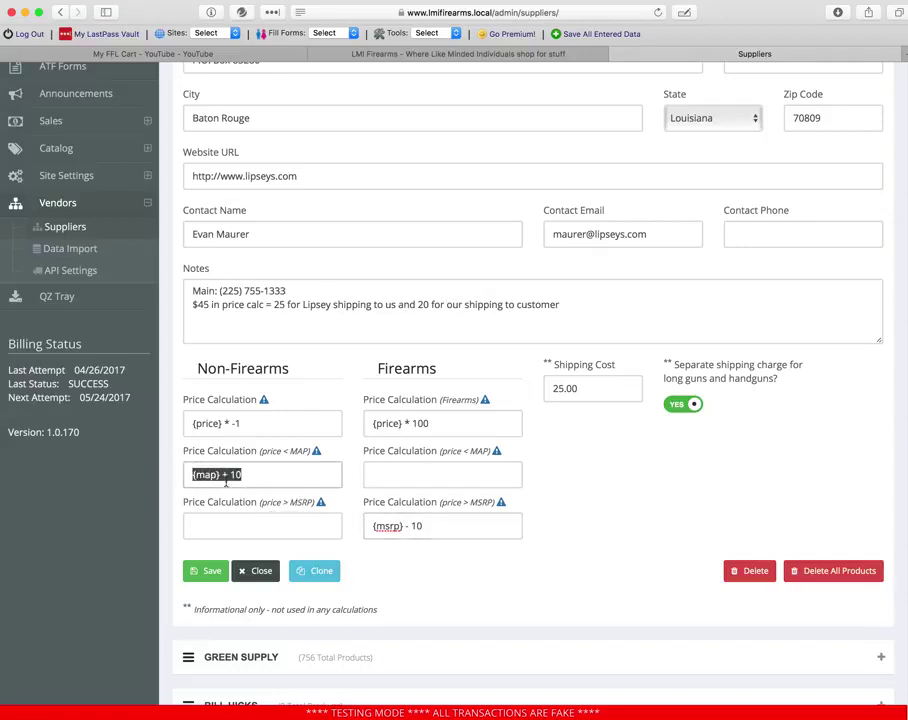
{"action": "left_click", "coordinate": [260, 472]}
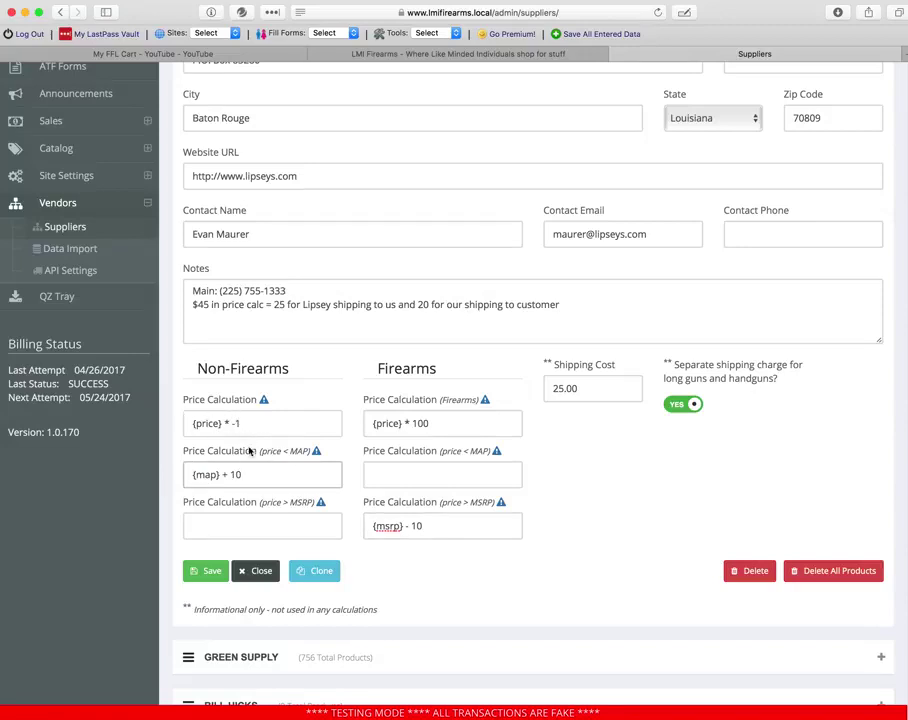
{"action": "double_click", "coordinate": [299, 451]}
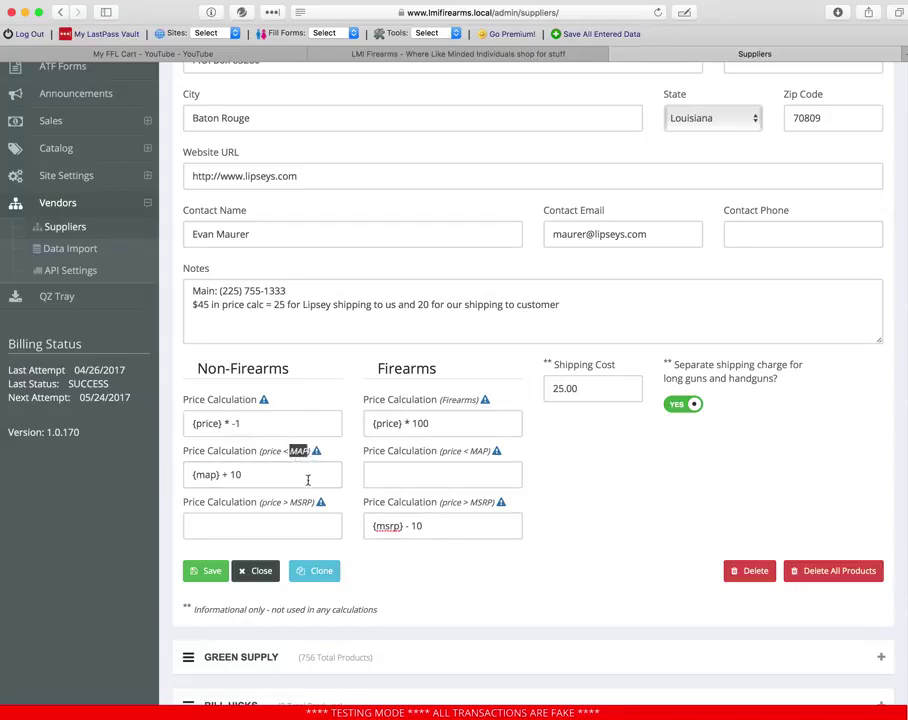
{"action": "left_click", "coordinate": [298, 456]}
{"action": "left_click", "coordinate": [259, 471]}
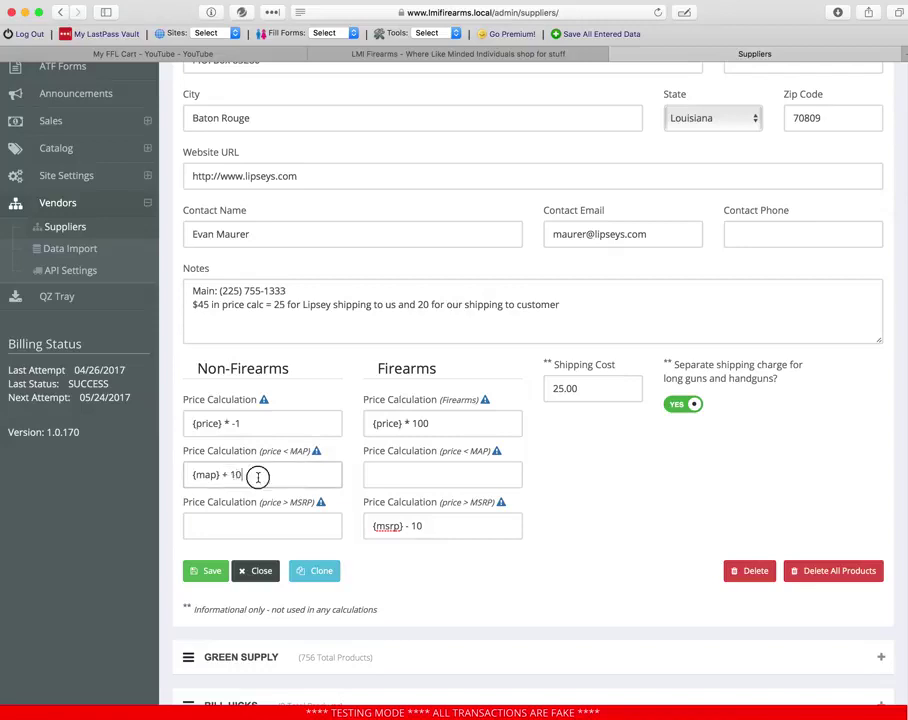
{"action": "key", "text": "Left"}
{"action": "key", "text": "Left"}
{"action": "key", "text": "Left"}
{"action": "key", "text": "Left"}
{"action": "key", "text": "Left"}
{"action": "key", "text": "Left"}
{"action": "key", "text": "Left"}
{"action": "key", "text": "Left"}
{"action": "key", "text": "Left"}
{"action": "key", "text": "Left"}
{"action": "left_click", "coordinate": [245, 479]}
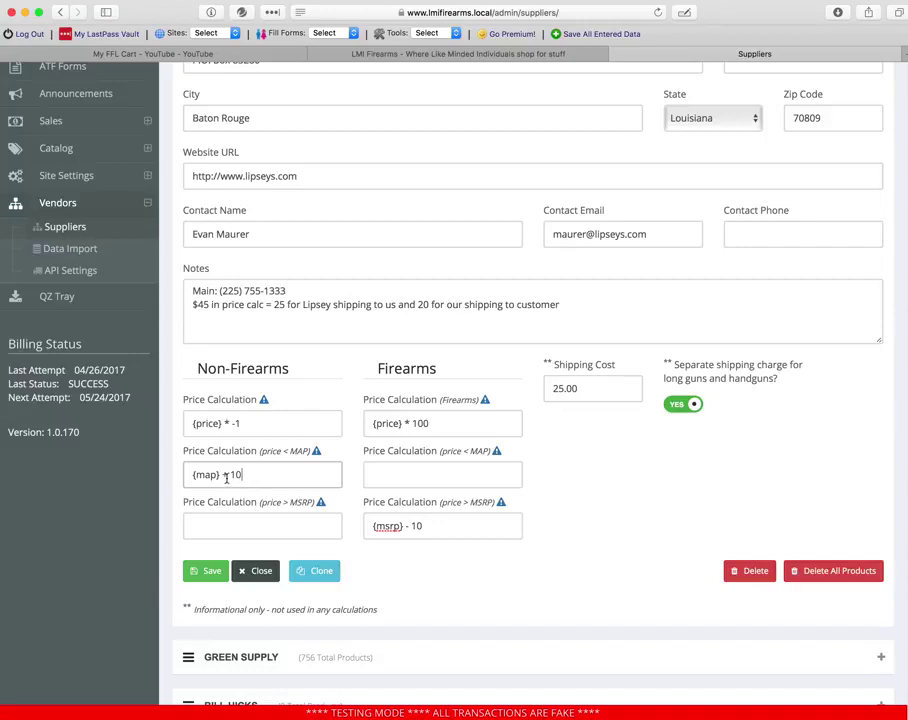
{"action": "left_click", "coordinate": [316, 452]}
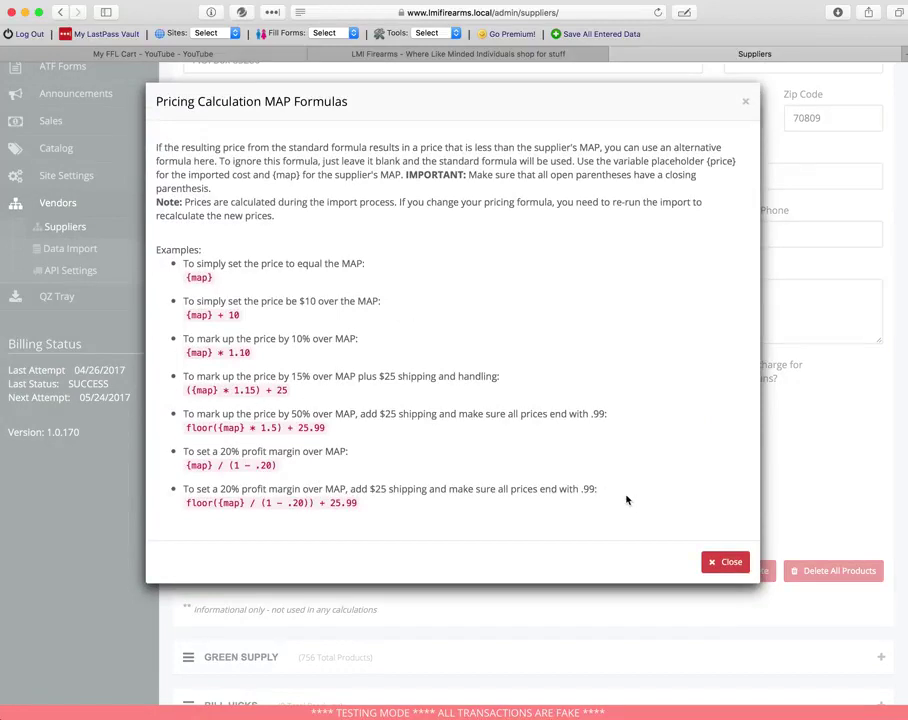
{"action": "left_click", "coordinate": [712, 564]}
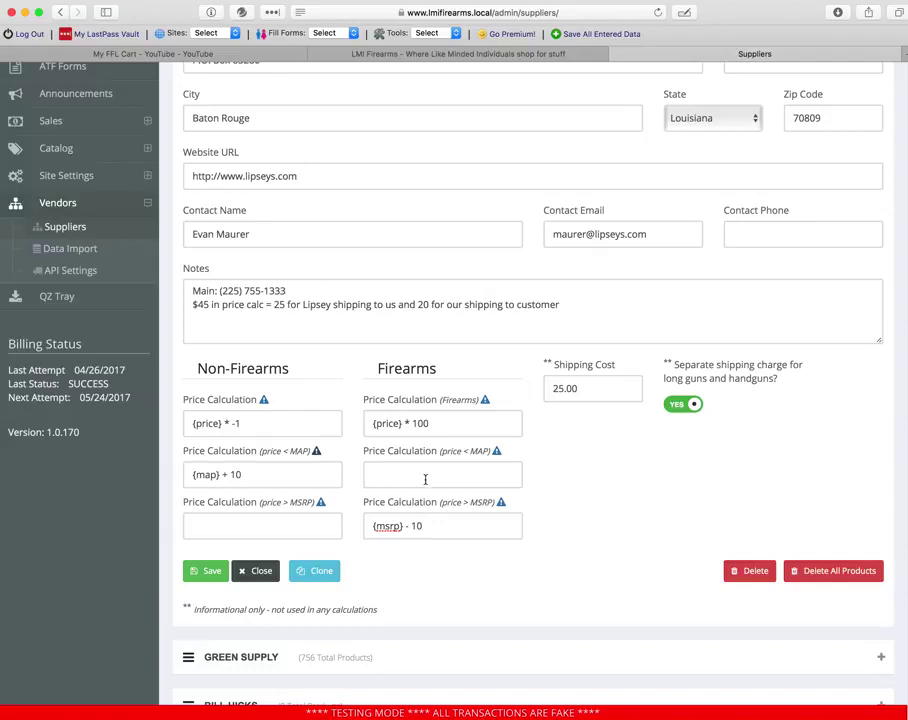
{"action": "double_click", "coordinate": [393, 526]}
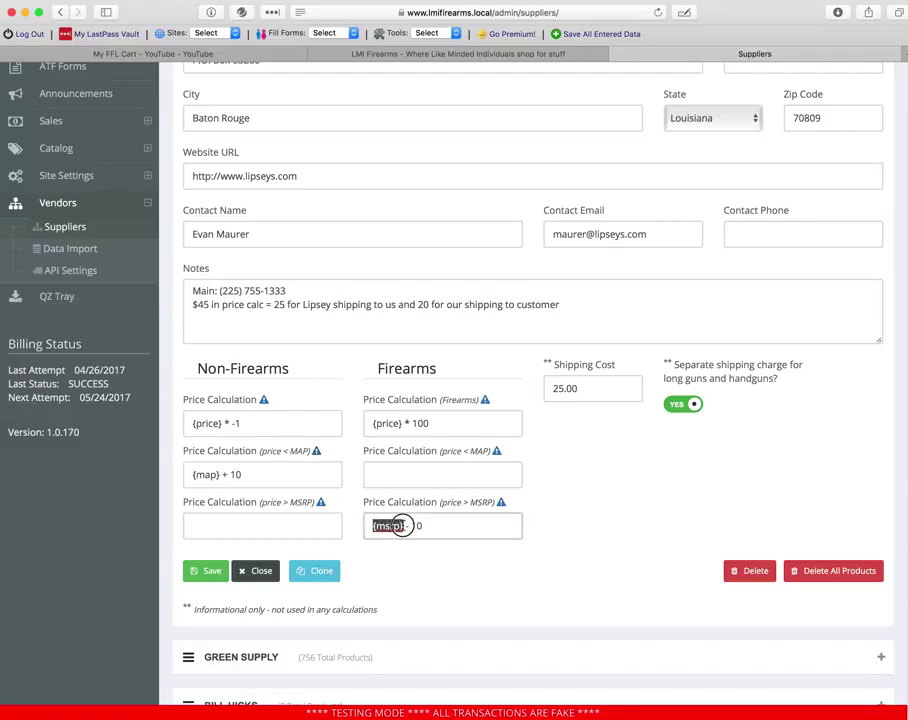
{"action": "left_click", "coordinate": [430, 526]}
{"action": "left_click_drag", "start_coordinate": [432, 525], "coordinate": [374, 526]}
{"action": "left_click", "coordinate": [388, 524]}
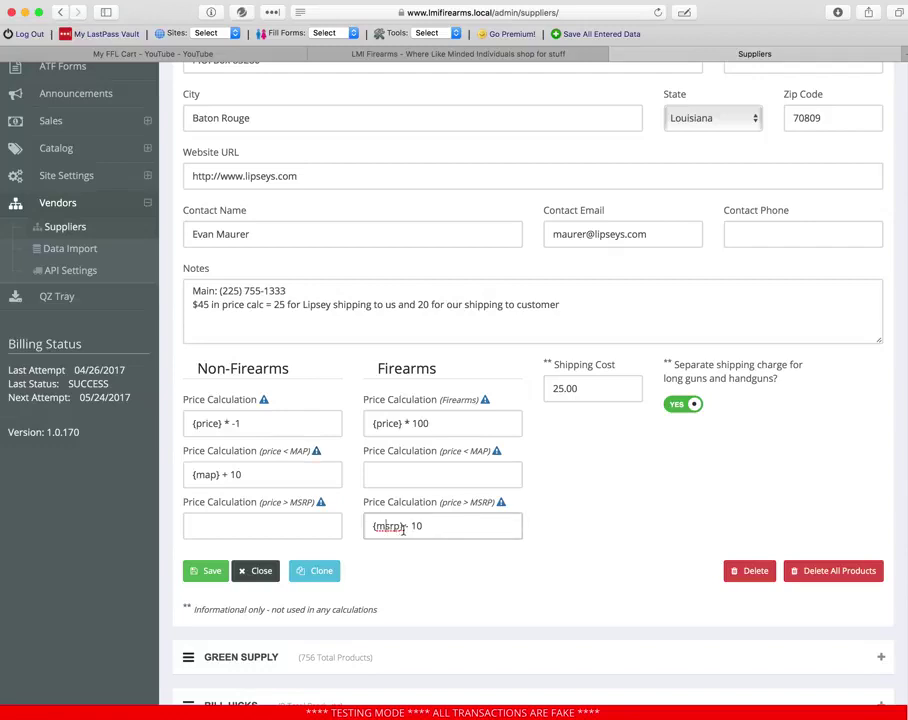
{"action": "left_click_drag", "start_coordinate": [434, 423], "coordinate": [379, 423]}
{"action": "left_click", "coordinate": [433, 424]}
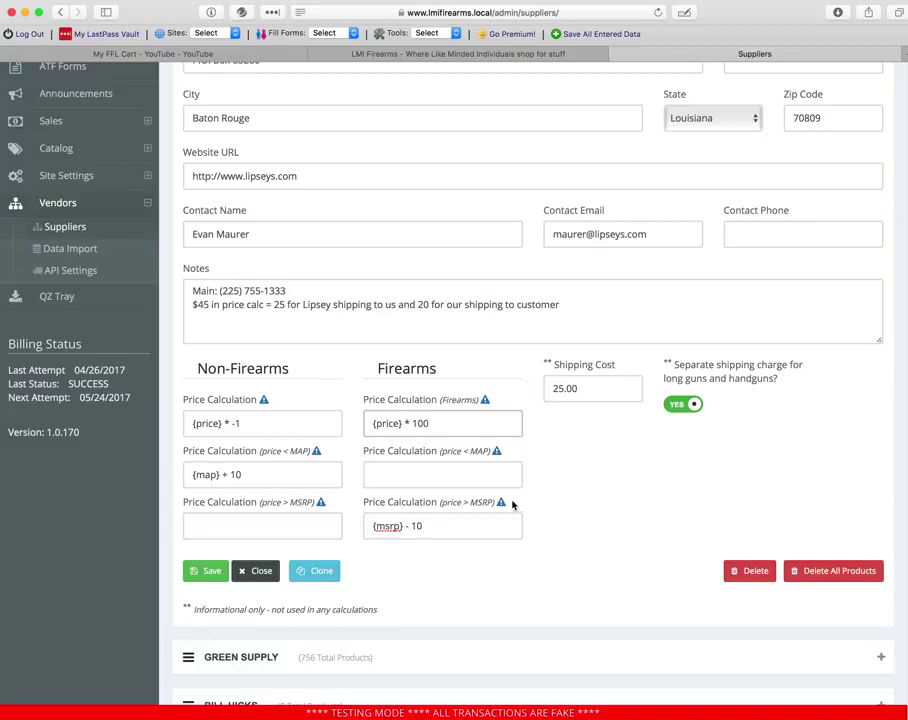
{"action": "left_click", "coordinate": [504, 505]}
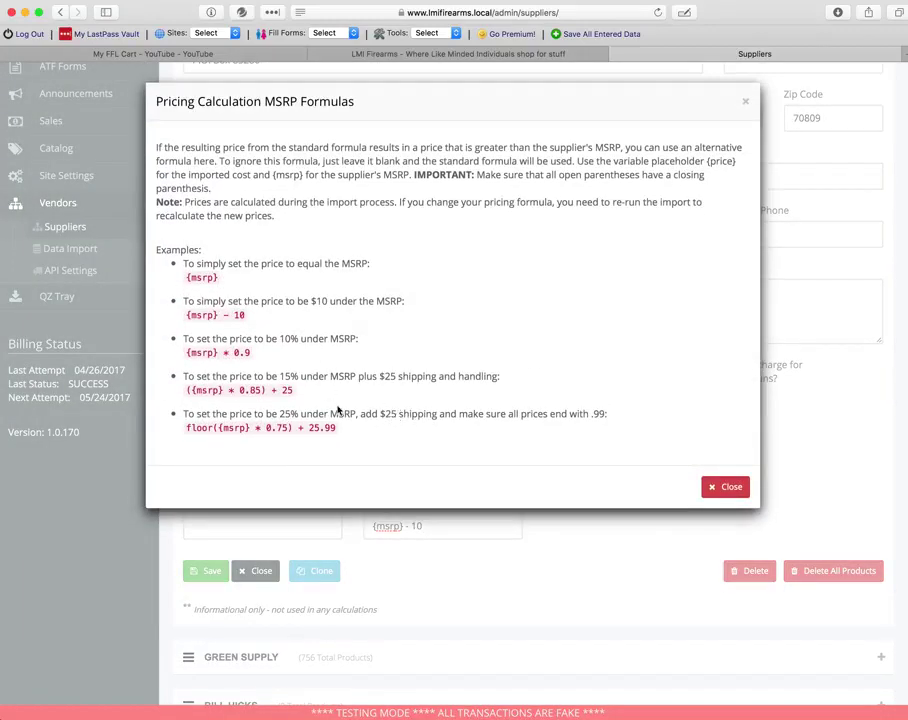
{"action": "left_click", "coordinate": [725, 487]}
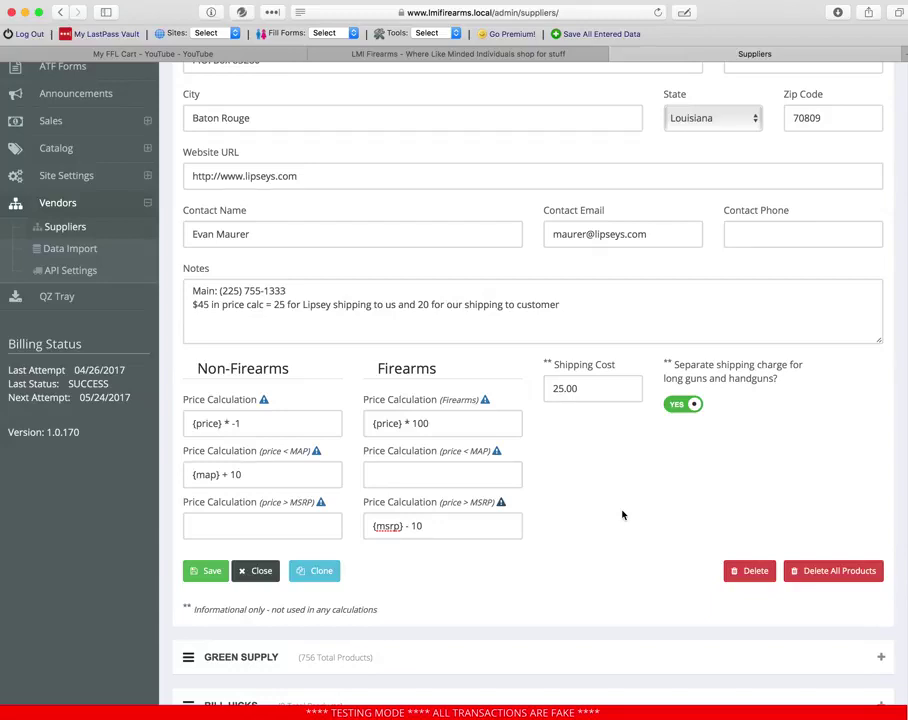
{"action": "scroll", "coordinate": [622, 515], "scroll_direction": "down", "scroll_amount": 1}
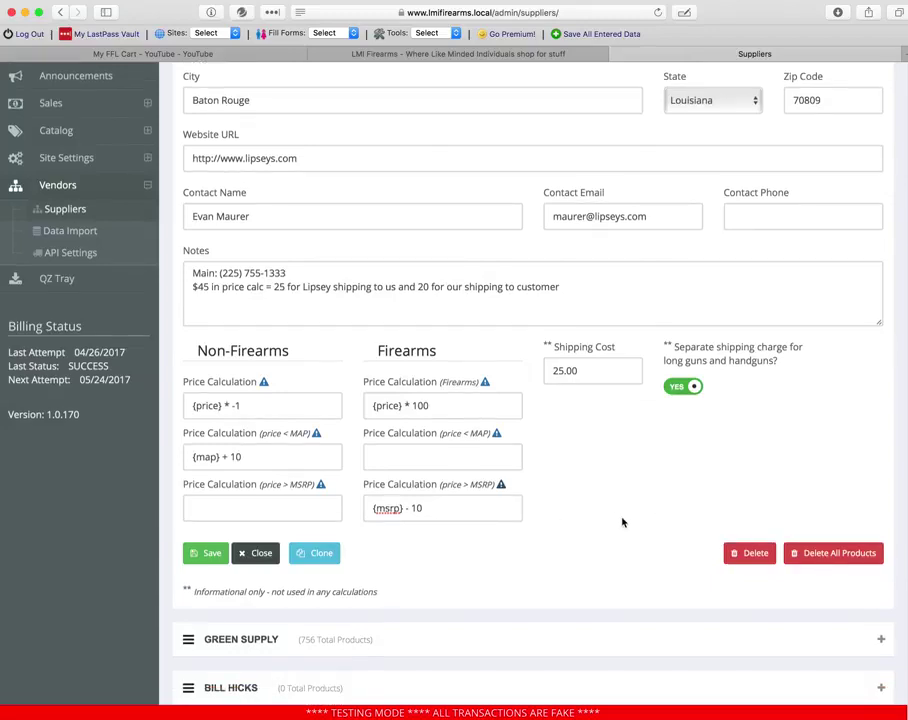
{"action": "left_click", "coordinate": [321, 484]}
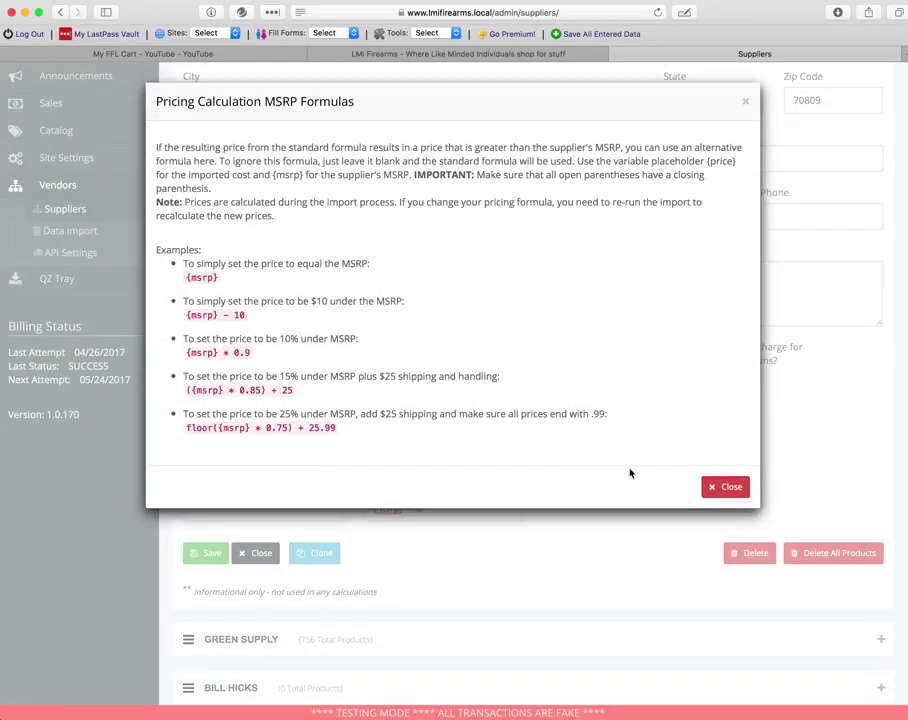
{"action": "left_click", "coordinate": [724, 485]}
{"action": "left_click", "coordinate": [316, 434]}
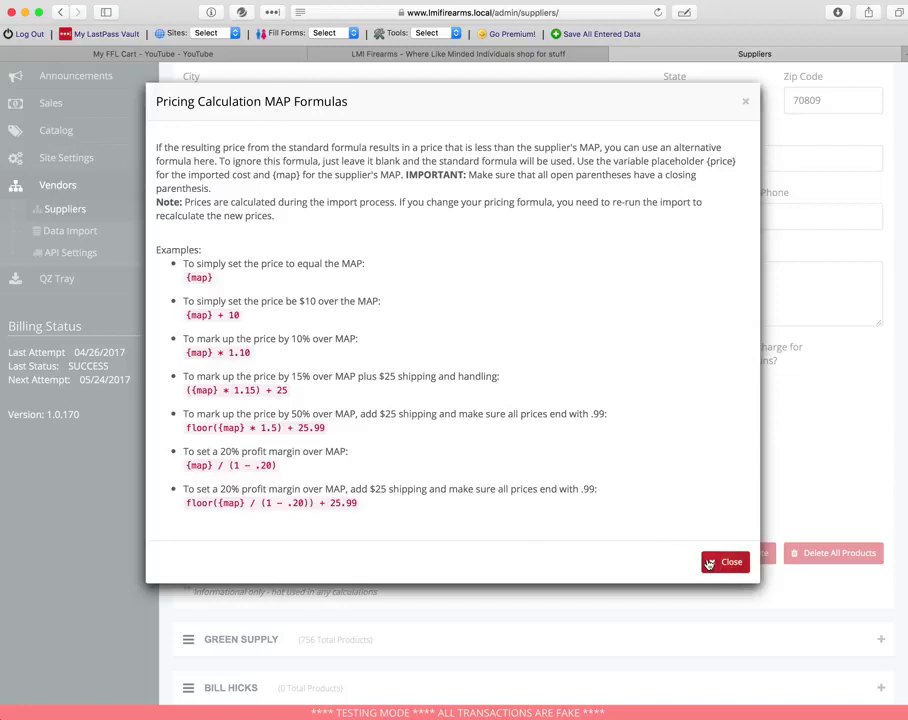
{"action": "key", "text": "Escape"}
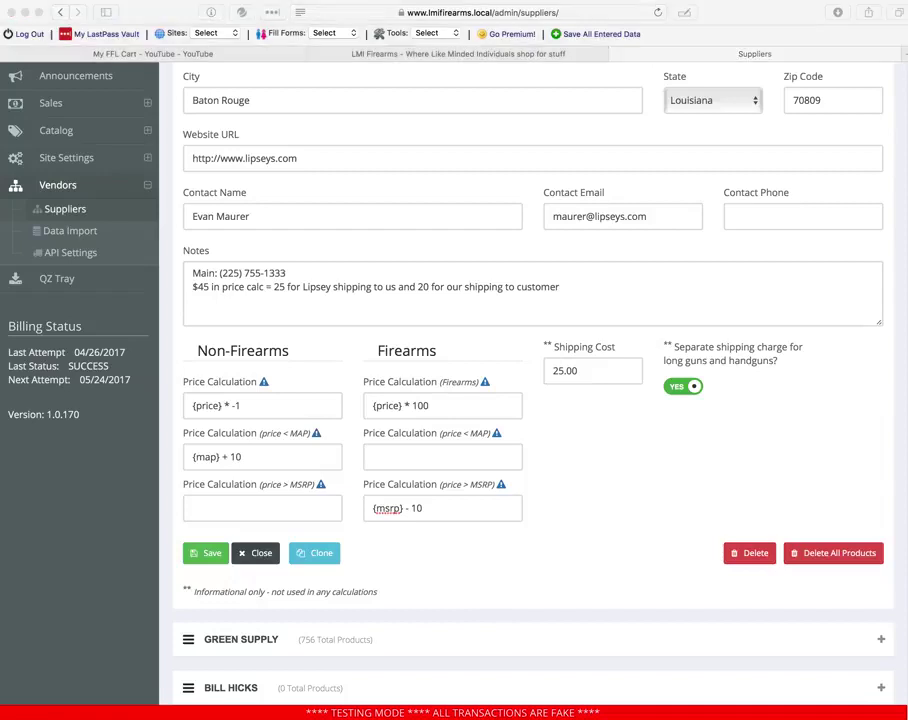
{"action": "left_click", "coordinate": [482, 507]}
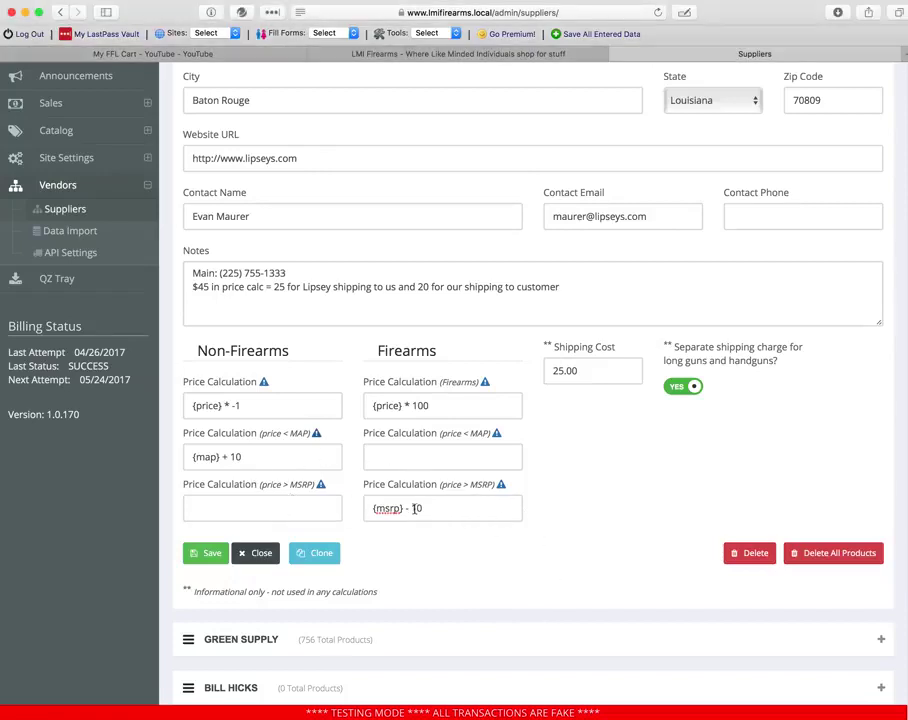
- Clear the {msrp} - 10 and {map} + 10 formulas from Lipsey's price fields
{"action": "triple_click", "coordinate": [432, 508]}
{"action": "key", "text": "BackSpace"}
{"action": "triple_click", "coordinate": [200, 456]}
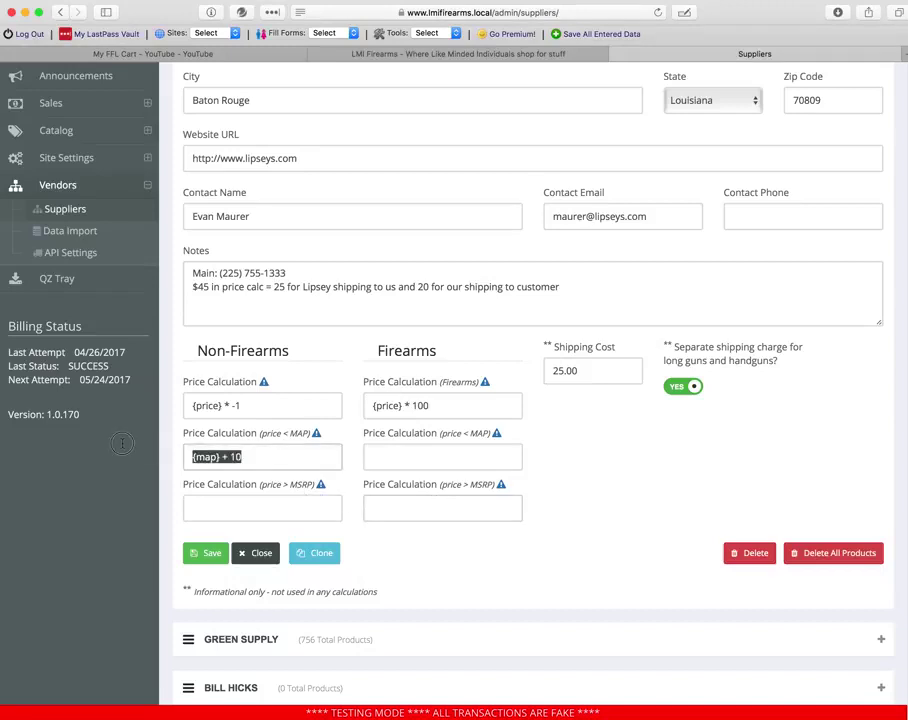
{"action": "key", "text": "BackSpace"}
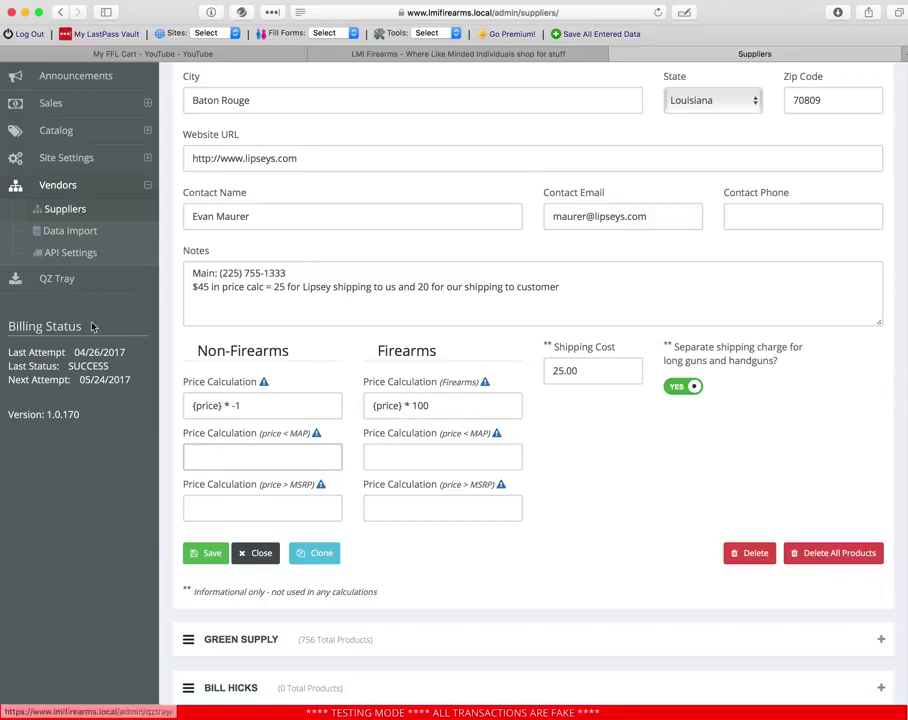
- Expand the Sales and Catalog sections in the admin sidebar
{"action": "scroll", "coordinate": [91, 325], "scroll_direction": "up", "scroll_amount": 5}
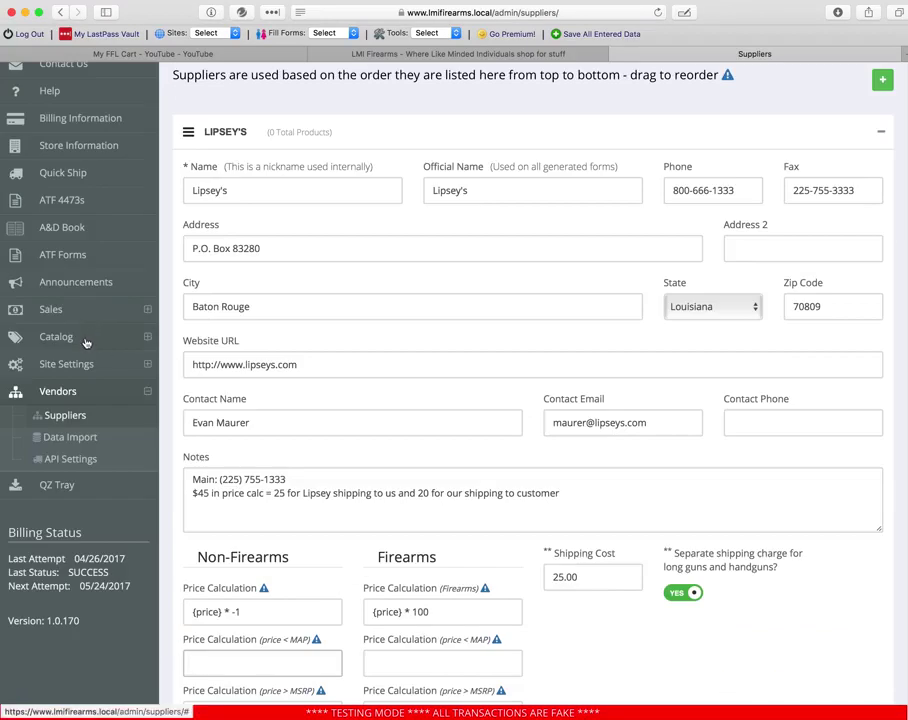
{"action": "left_click", "coordinate": [72, 309]}
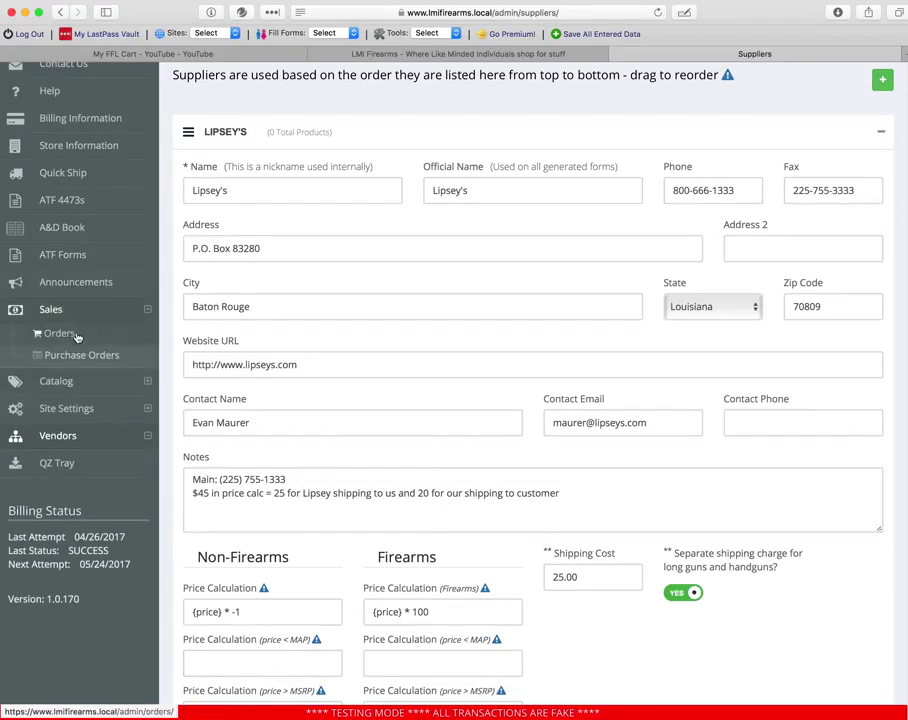
{"action": "left_click", "coordinate": [60, 384]}
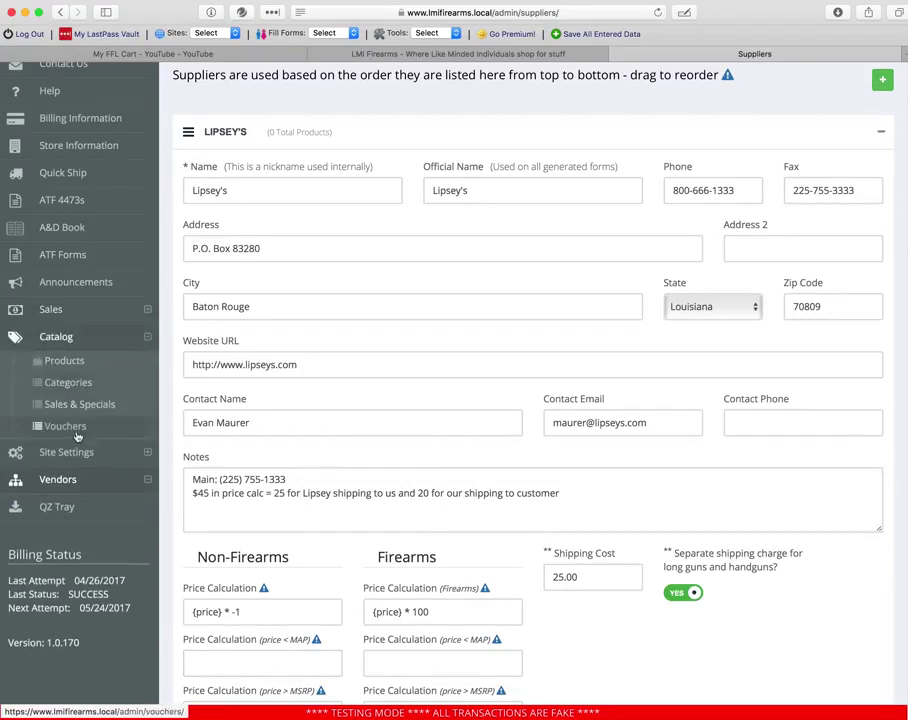
{"action": "left_click", "coordinate": [85, 403]}
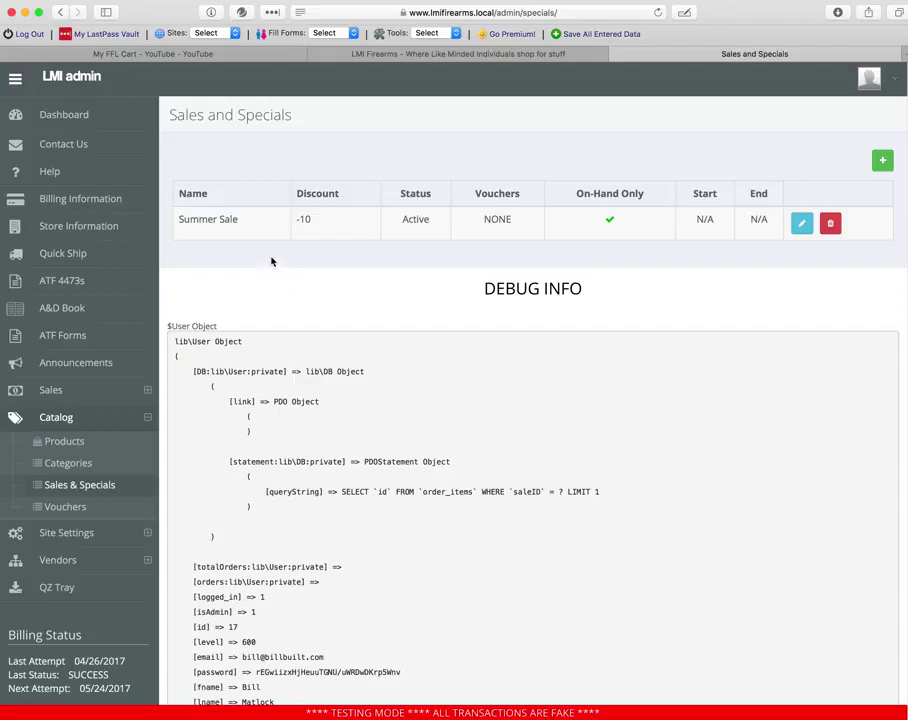
{"action": "left_click", "coordinate": [803, 226]}
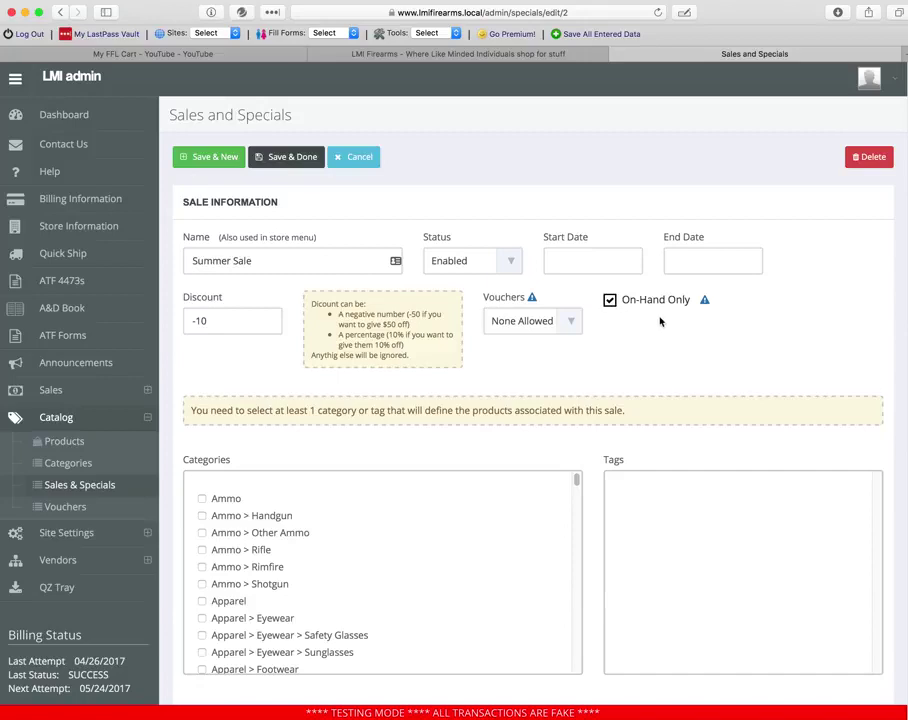
{"action": "scroll", "coordinate": [659, 321], "scroll_direction": "down", "scroll_amount": 1}
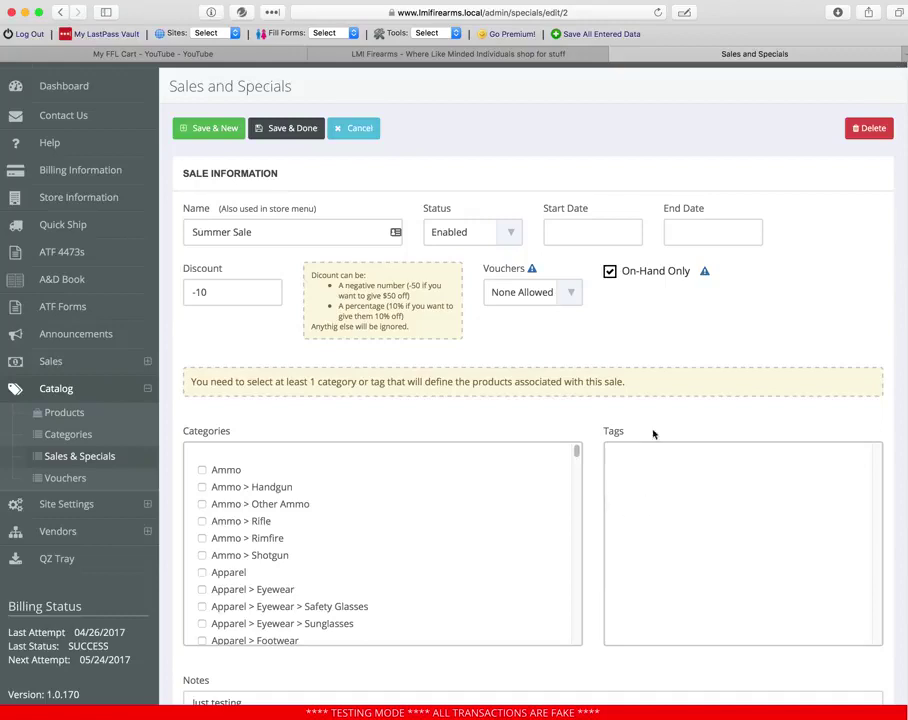
{"action": "left_click", "coordinate": [704, 271]}
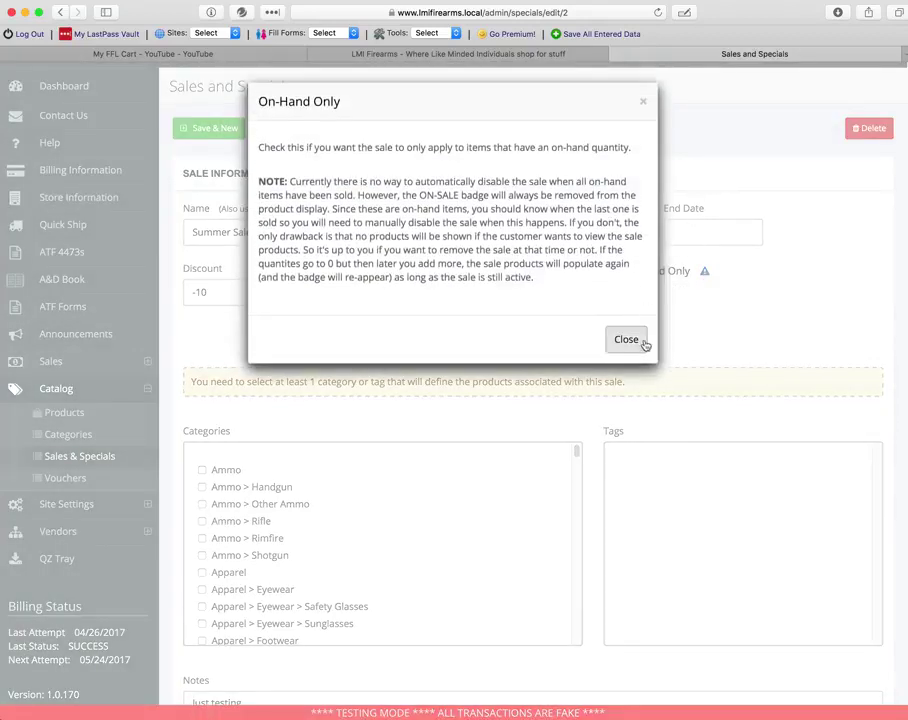
{"action": "left_click", "coordinate": [637, 344]}
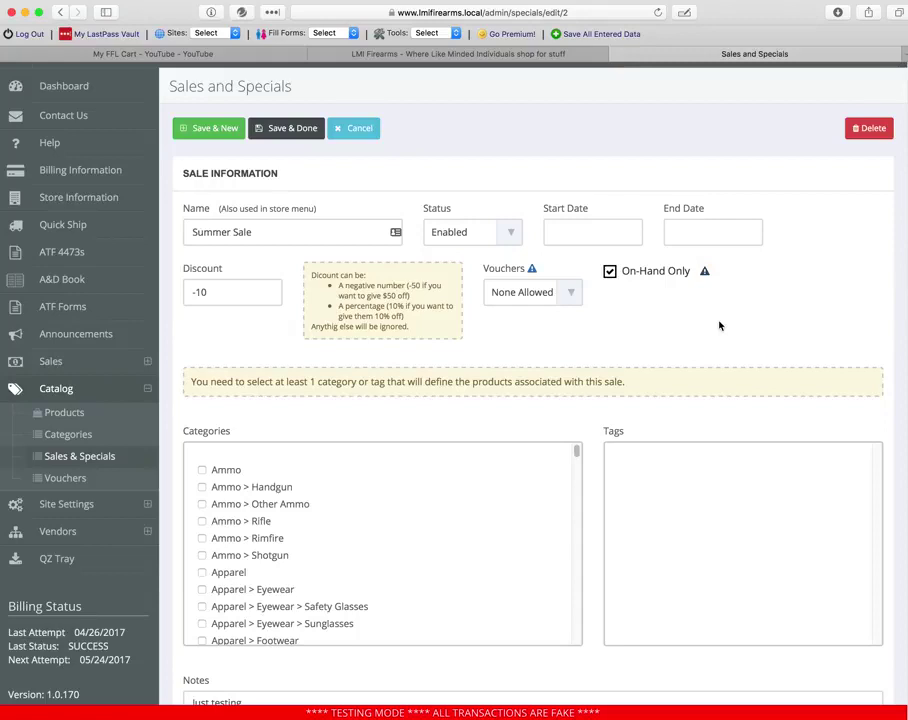
{"action": "left_click", "coordinate": [405, 58]}
{"action": "mouse_move", "coordinate": [744, 199]}
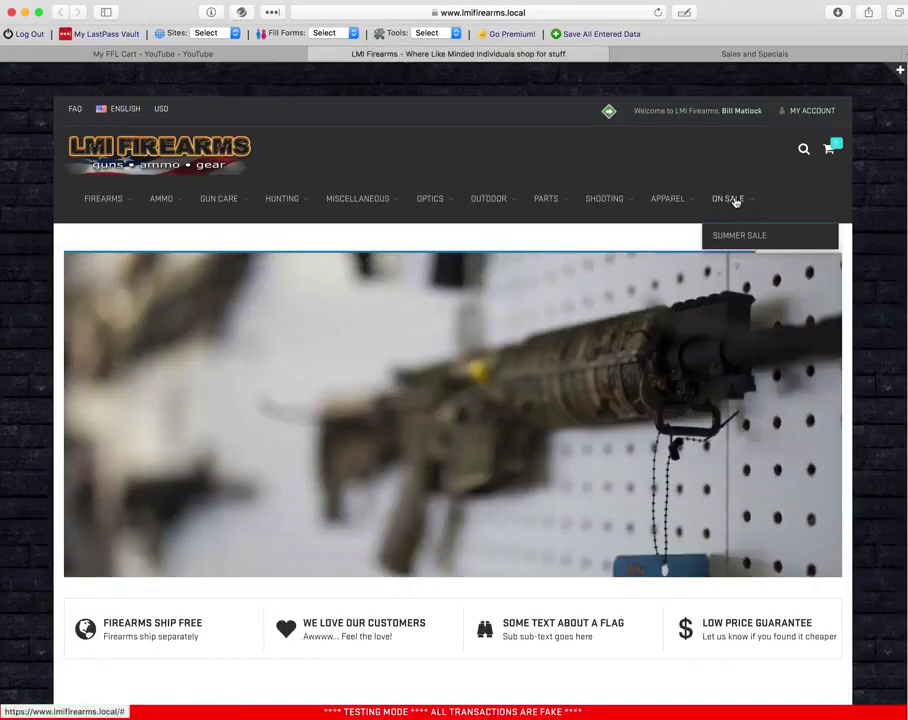
{"action": "left_click", "coordinate": [745, 235]}
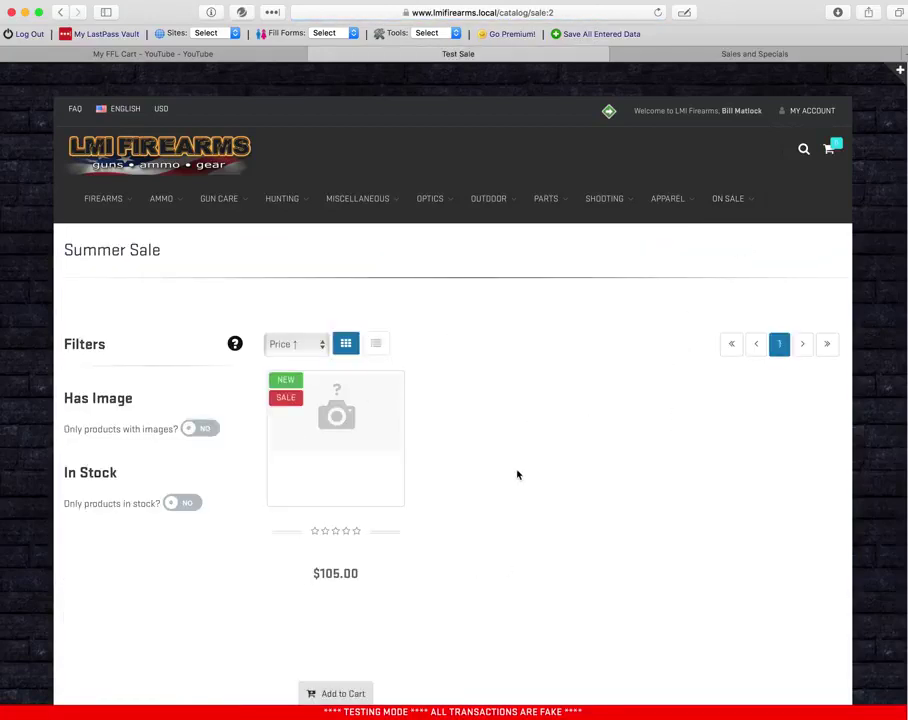
{"action": "left_click", "coordinate": [685, 54]}
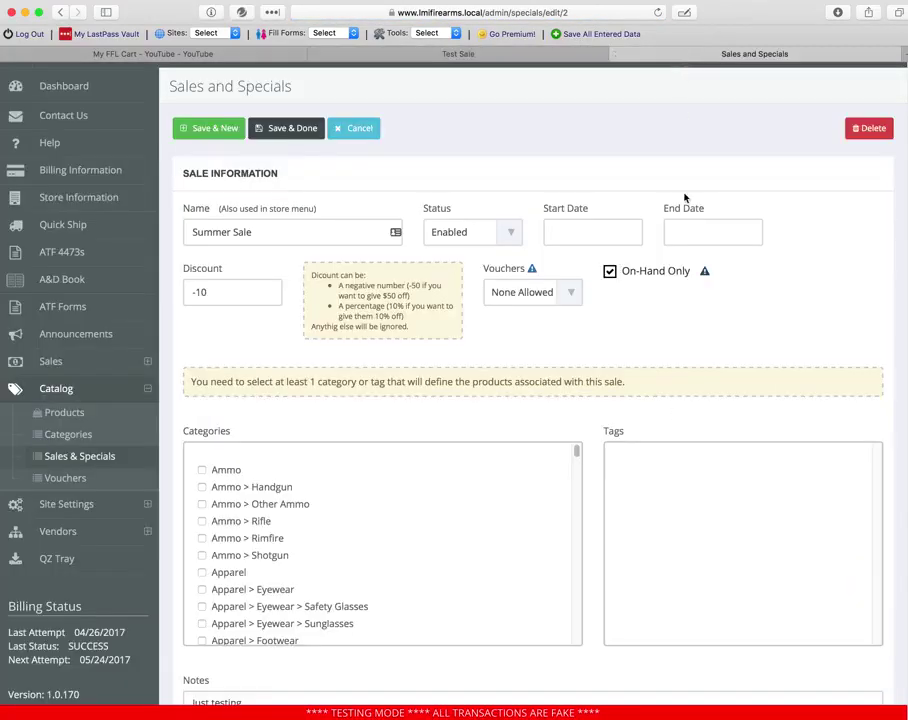
- Set the mytest product's Qty On Hand to 0 and save it
{"action": "left_click", "coordinate": [86, 414]}
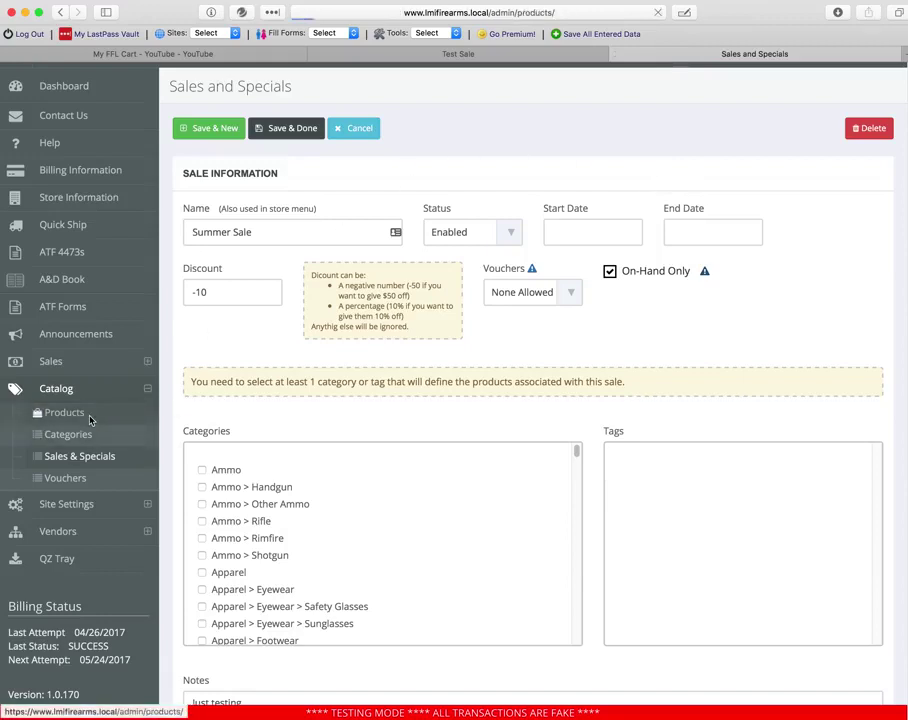
{"action": "left_click", "coordinate": [847, 384]}
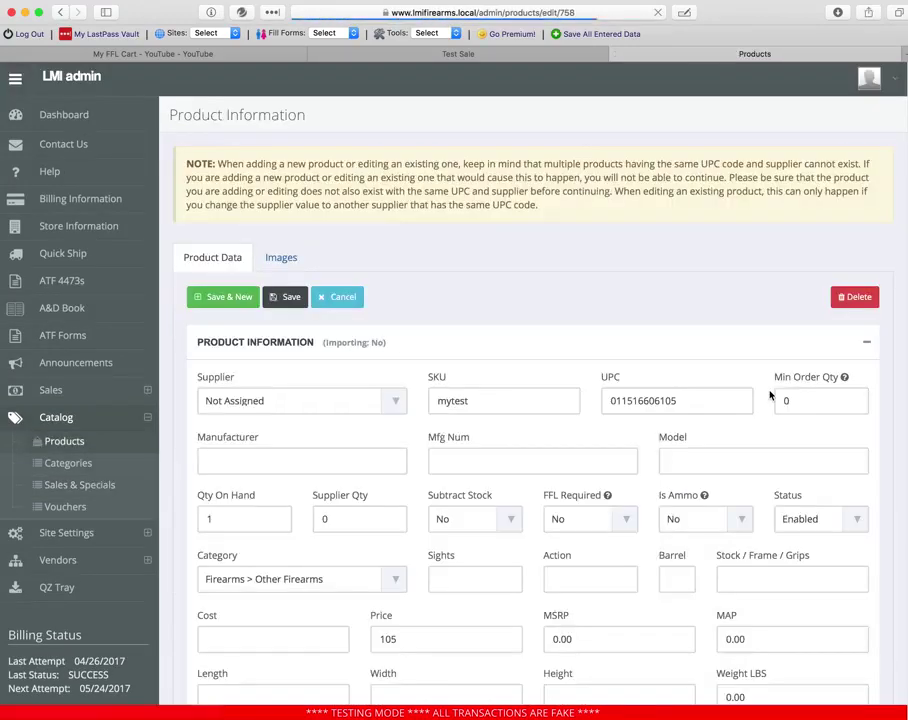
{"action": "double_click", "coordinate": [210, 519]}
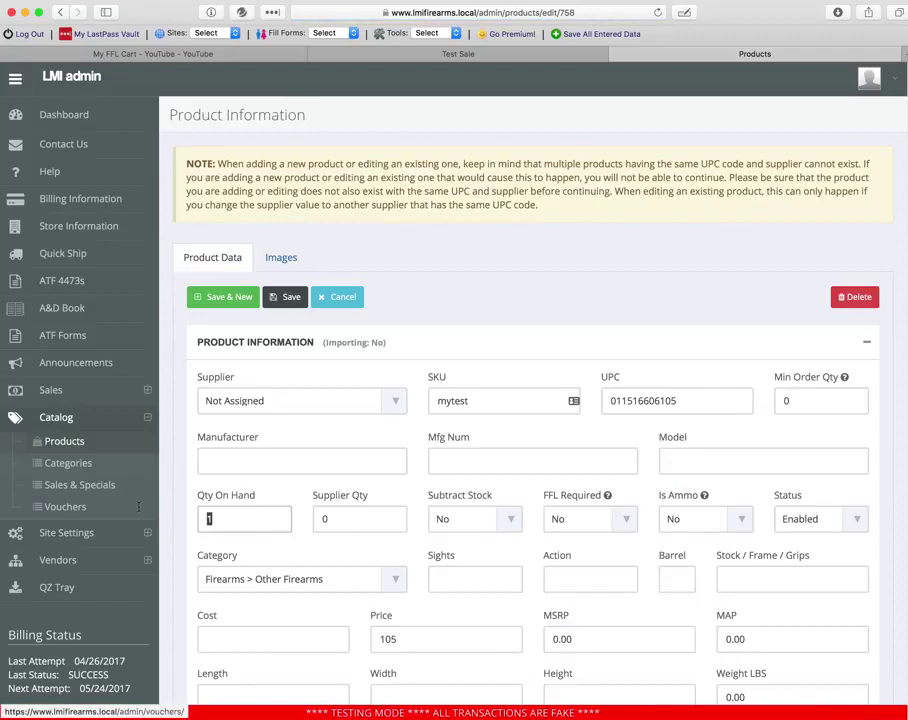
{"action": "type", "text": "0"}
{"action": "left_click", "coordinate": [290, 298]}
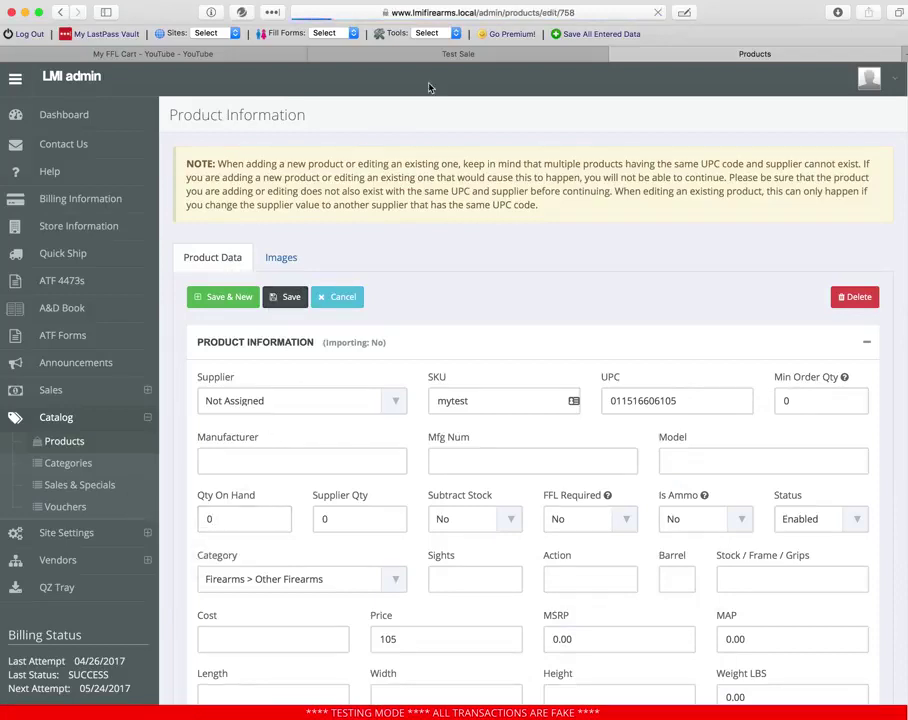
- In the storefront, view the Summer Sale page, then the Other Firearms category
{"action": "left_click", "coordinate": [449, 56]}
{"action": "left_click", "coordinate": [259, 168]}
{"action": "mouse_move", "coordinate": [713, 189]}
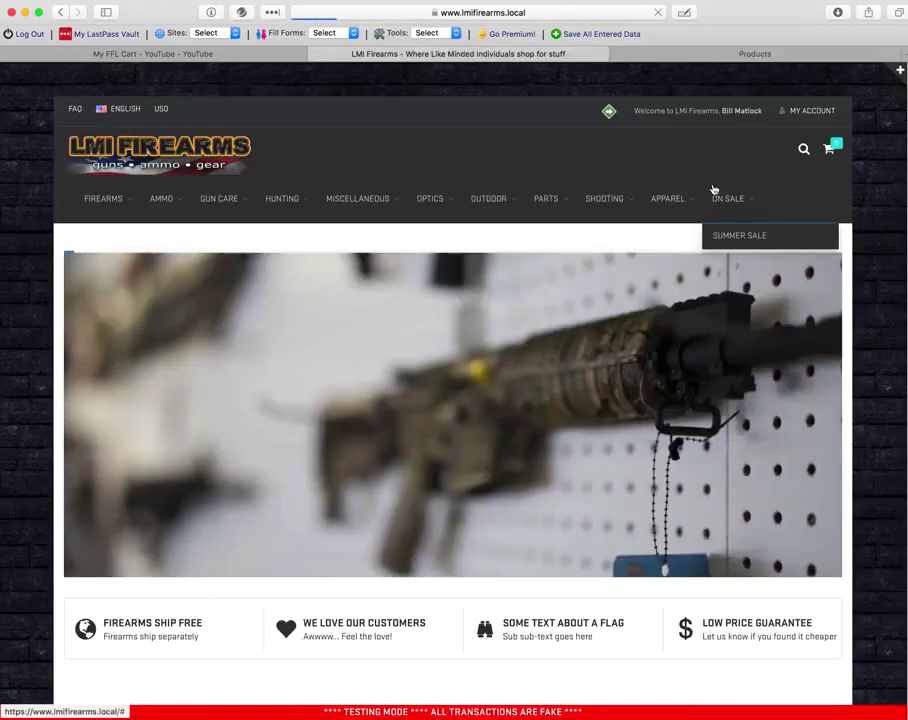
{"action": "left_click", "coordinate": [738, 236]}
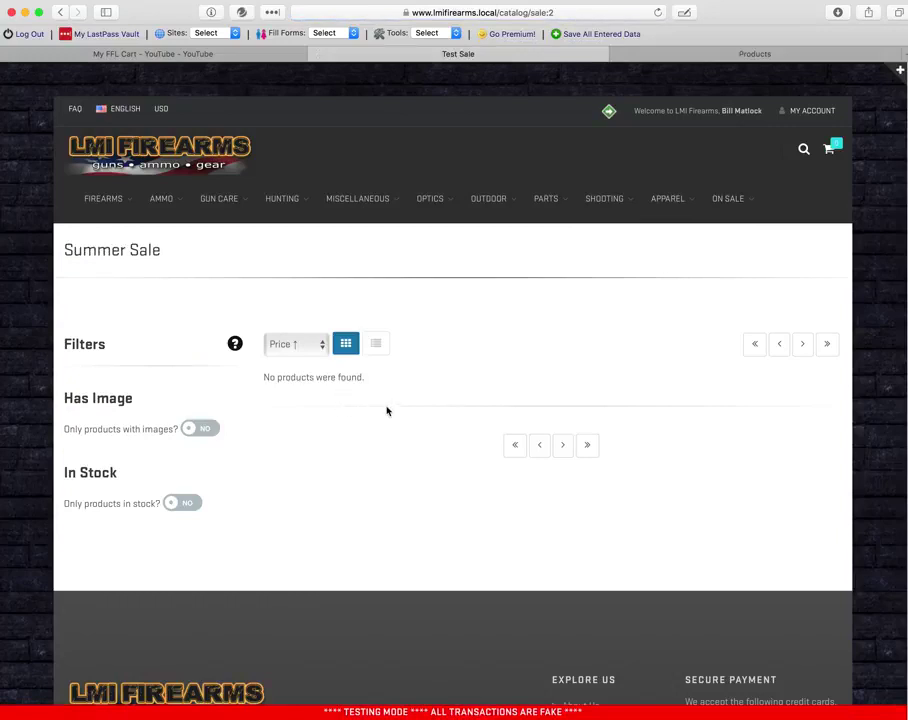
{"action": "mouse_move", "coordinate": [105, 198]}
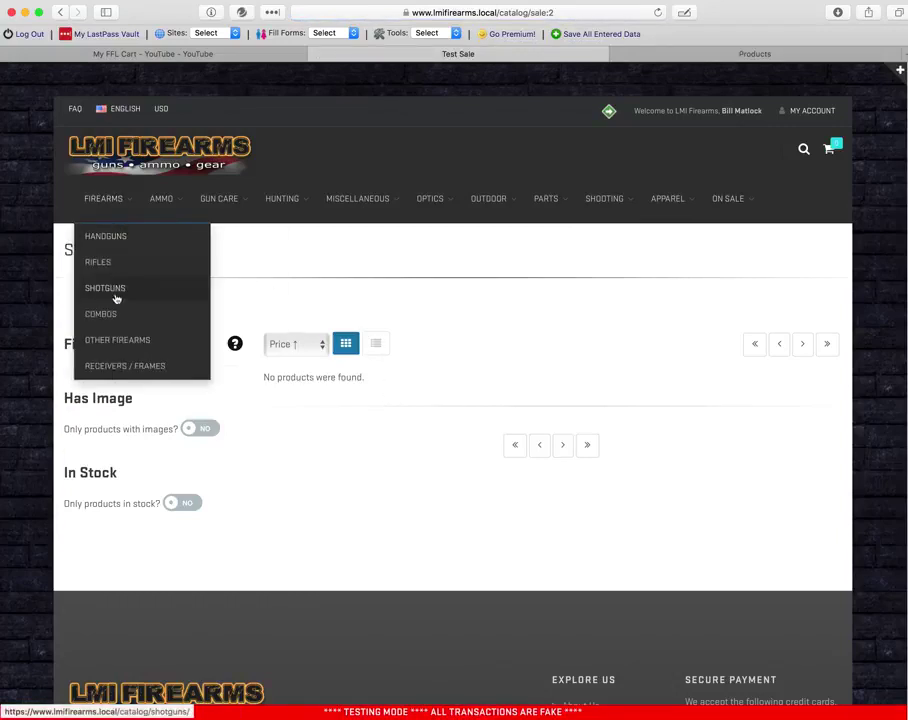
{"action": "left_click", "coordinate": [128, 340]}
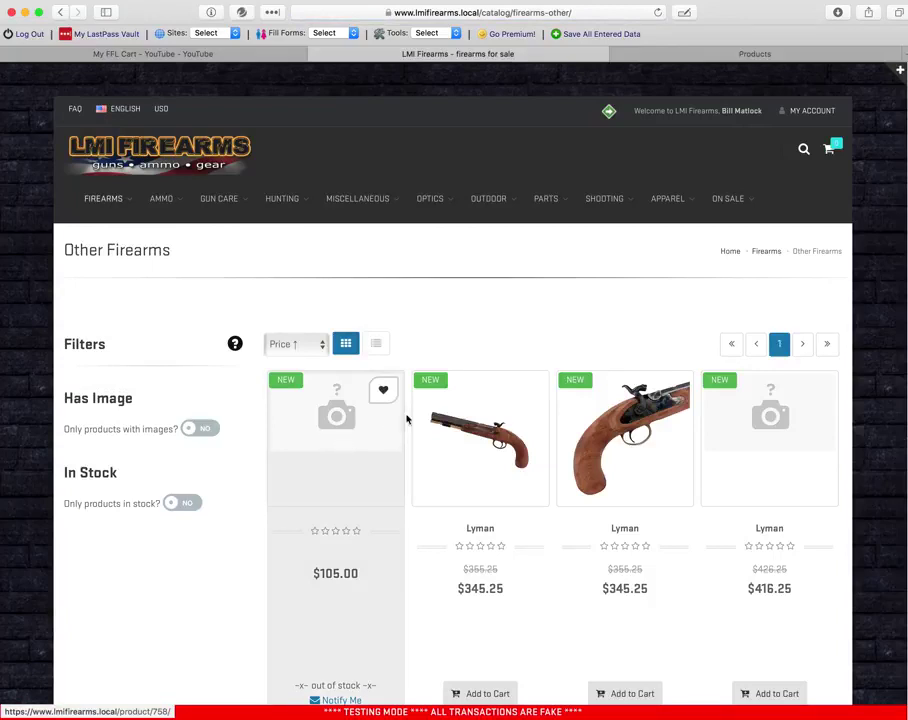
{"action": "mouse_move", "coordinate": [734, 204]}
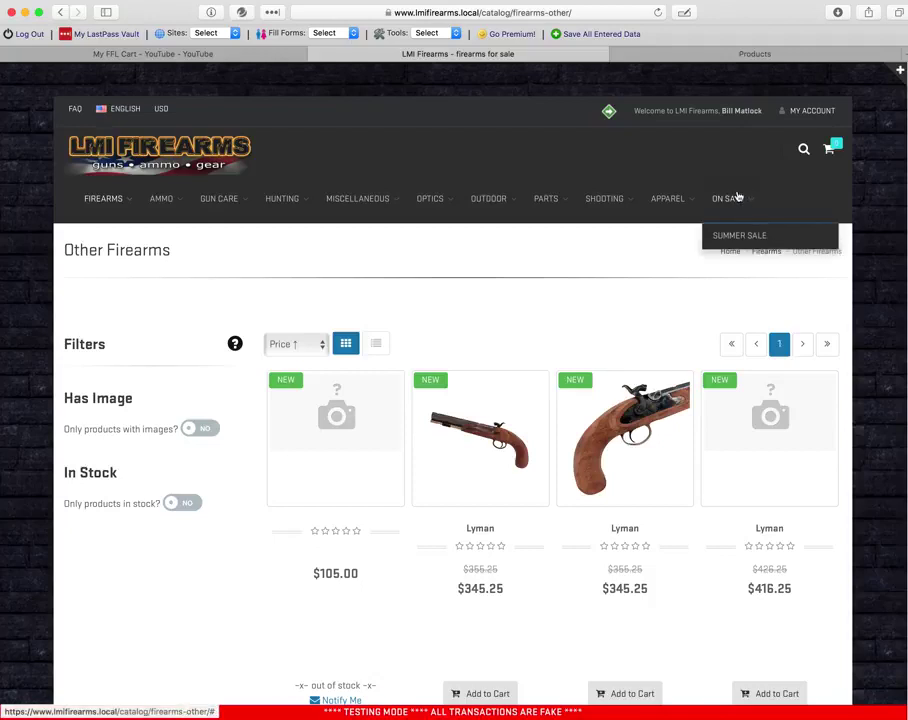
- Set the mytest product's Qty On Hand to 1 and save it
{"action": "left_click", "coordinate": [755, 53]}
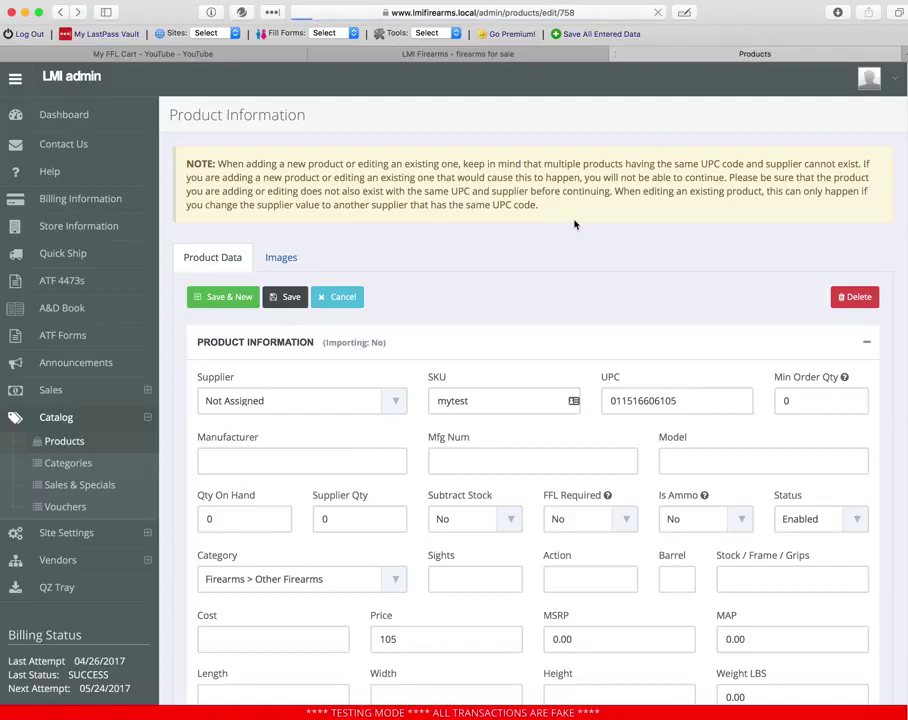
{"action": "key", "text": "super+bracketleft"}
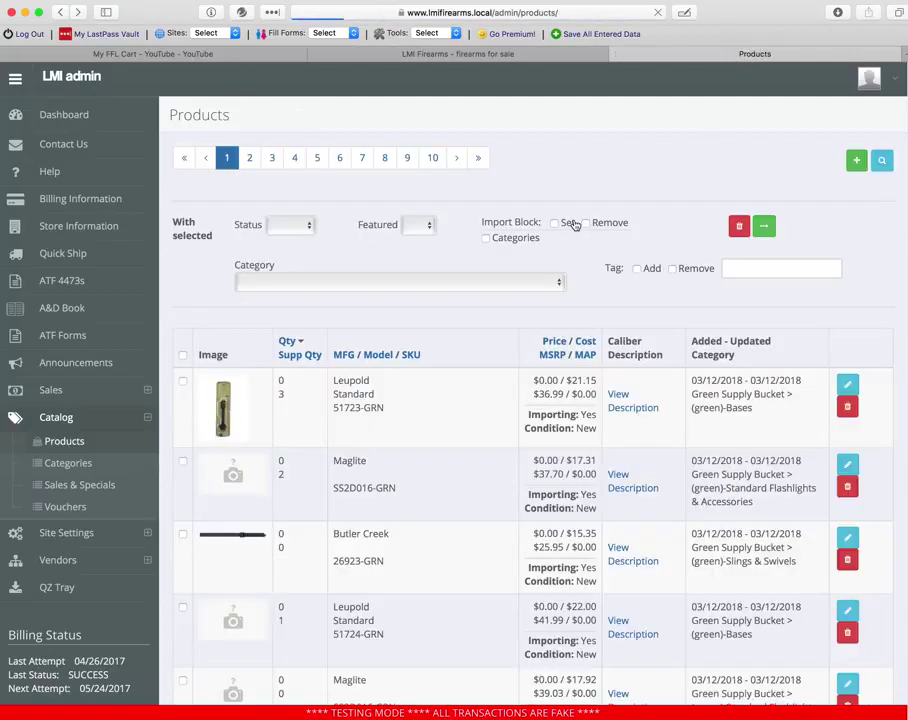
{"action": "key", "text": "super+bracketleft"}
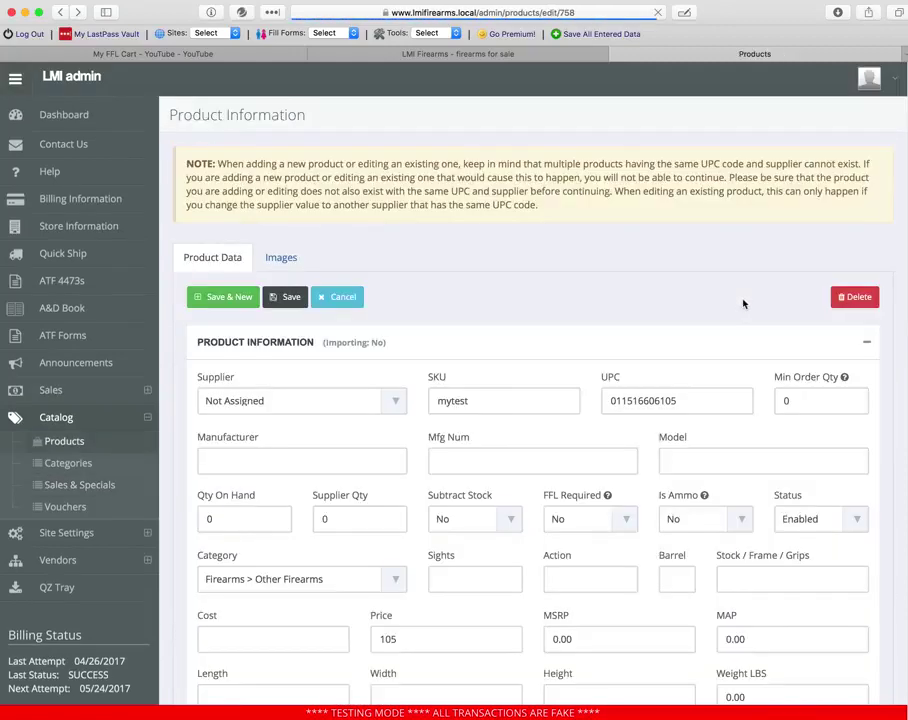
{"action": "double_click", "coordinate": [249, 515]}
{"action": "type", "text": "1"}
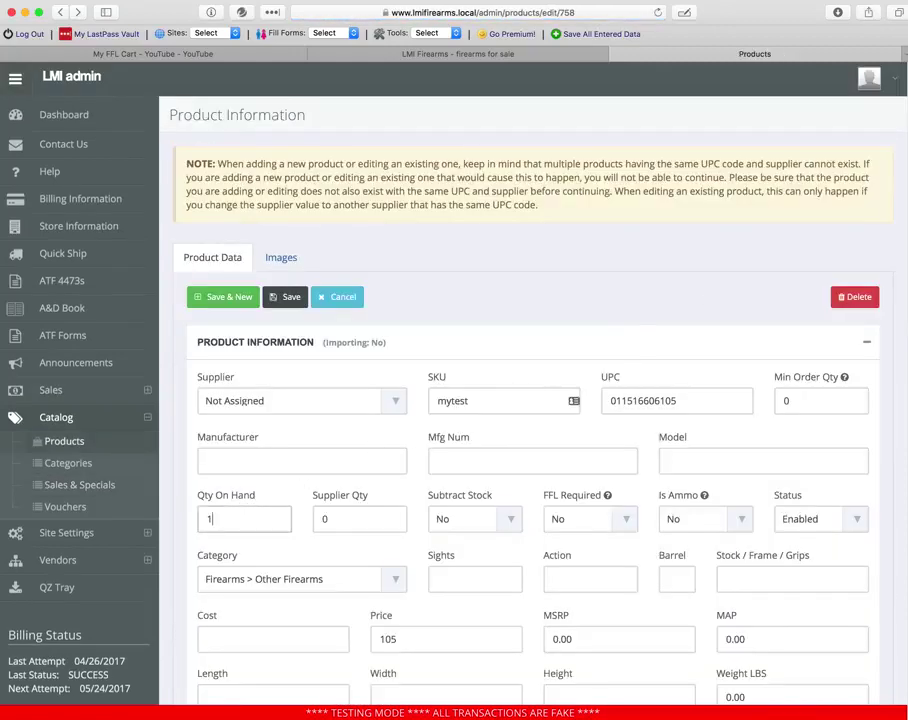
{"action": "left_click", "coordinate": [290, 300]}
- Check the storefront's Summer Sale and Other Firearms pages for mytest at $95.00
{"action": "left_click", "coordinate": [504, 58]}
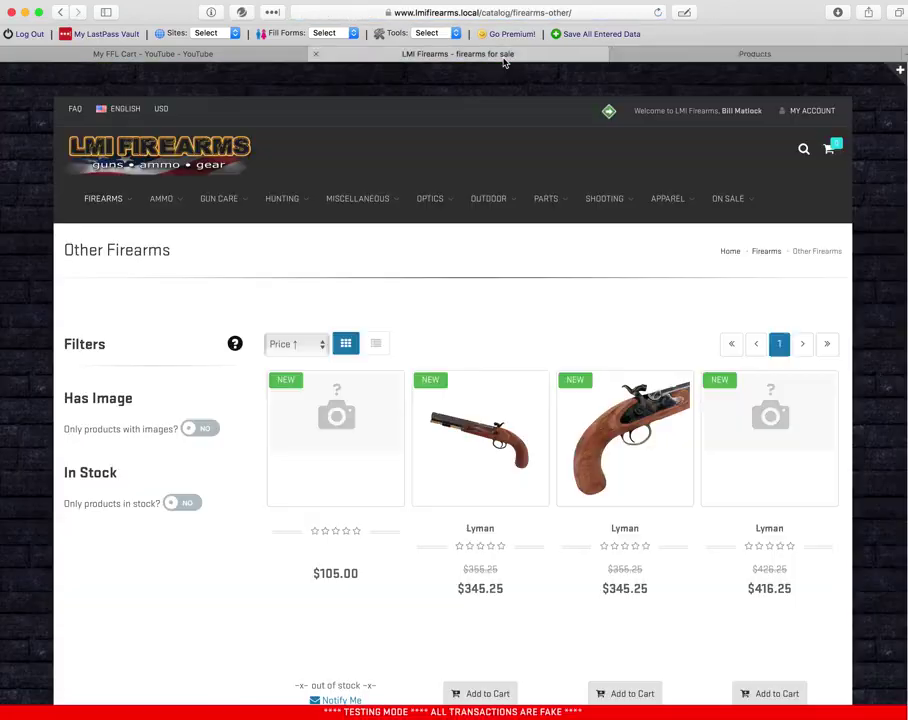
{"action": "mouse_move", "coordinate": [714, 209]}
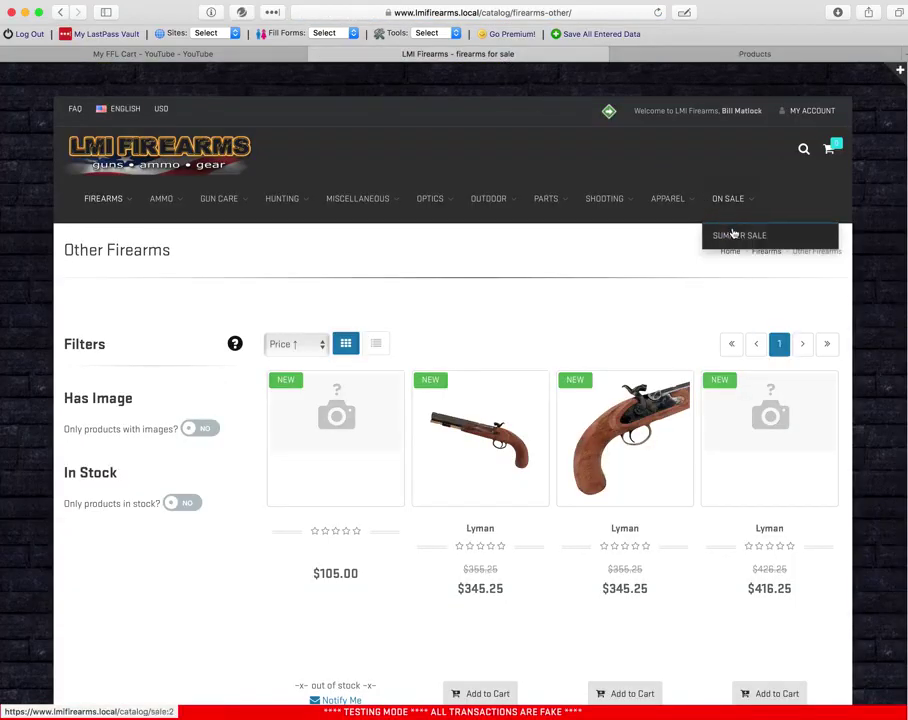
{"action": "left_click", "coordinate": [733, 233]}
{"action": "mouse_move", "coordinate": [110, 198]}
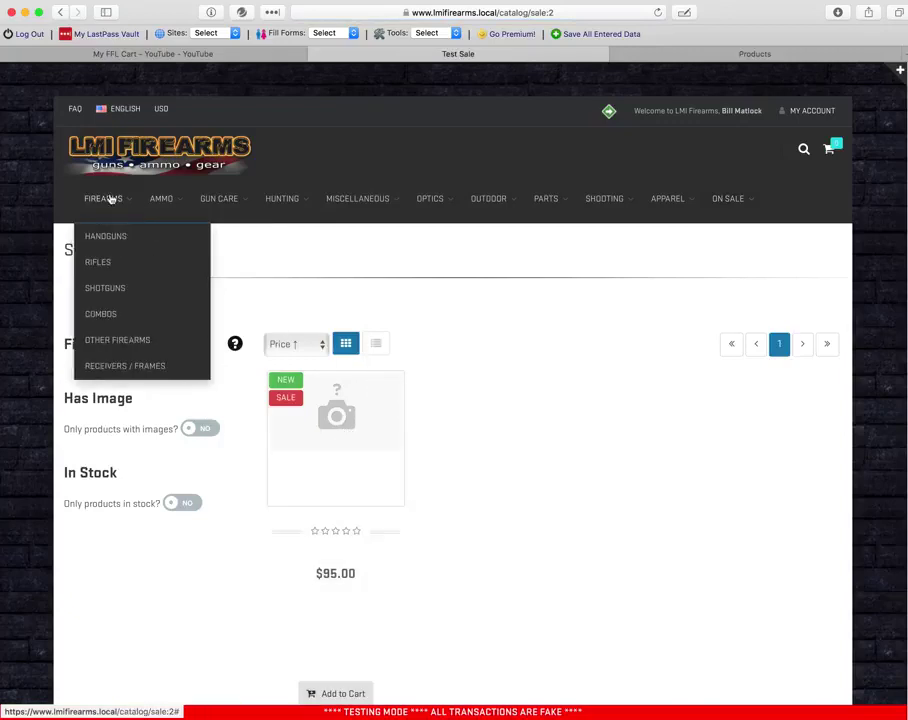
{"action": "left_click", "coordinate": [117, 340]}
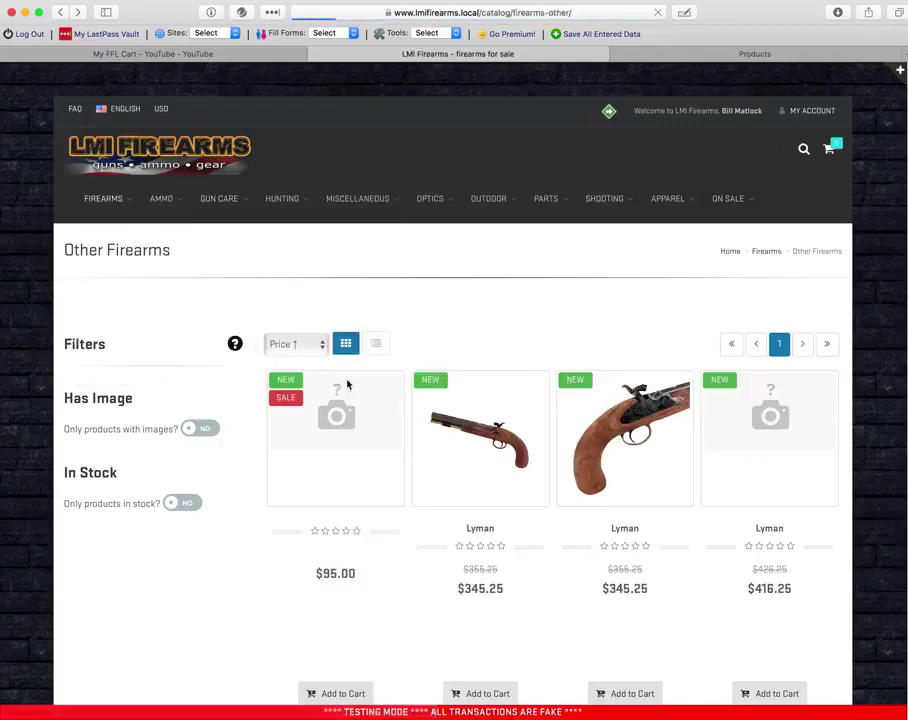
{"action": "mouse_move", "coordinate": [298, 404]}
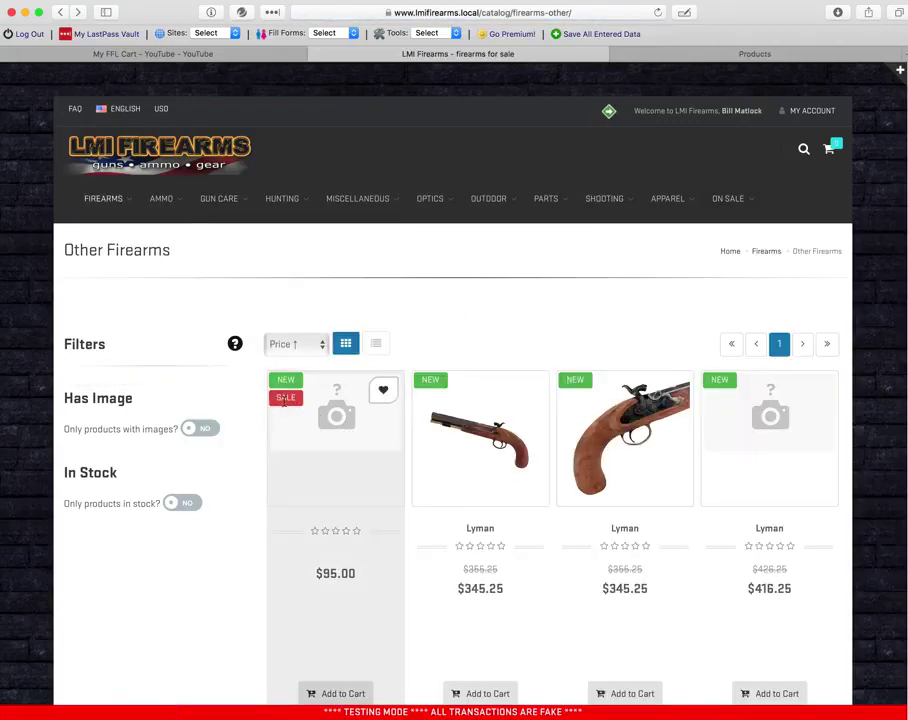
- Set the mytest product's Qty On Hand back to 0 and save
{"action": "left_click", "coordinate": [745, 55]}
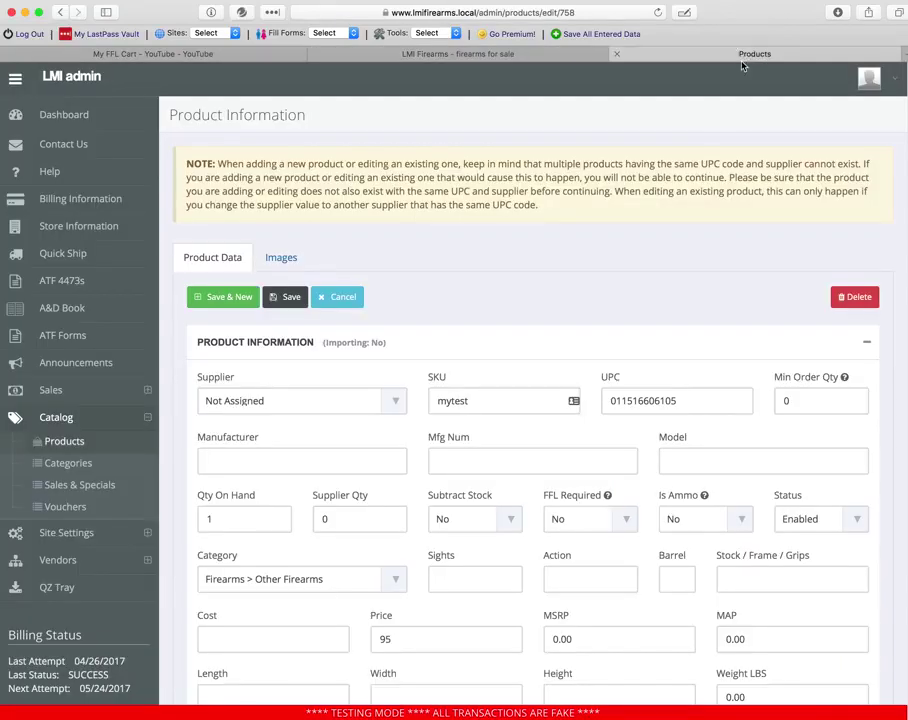
{"action": "left_click_drag", "start_coordinate": [243, 522], "coordinate": [167, 516]}
{"action": "type", "text": "0"}
{"action": "left_click", "coordinate": [280, 296]}
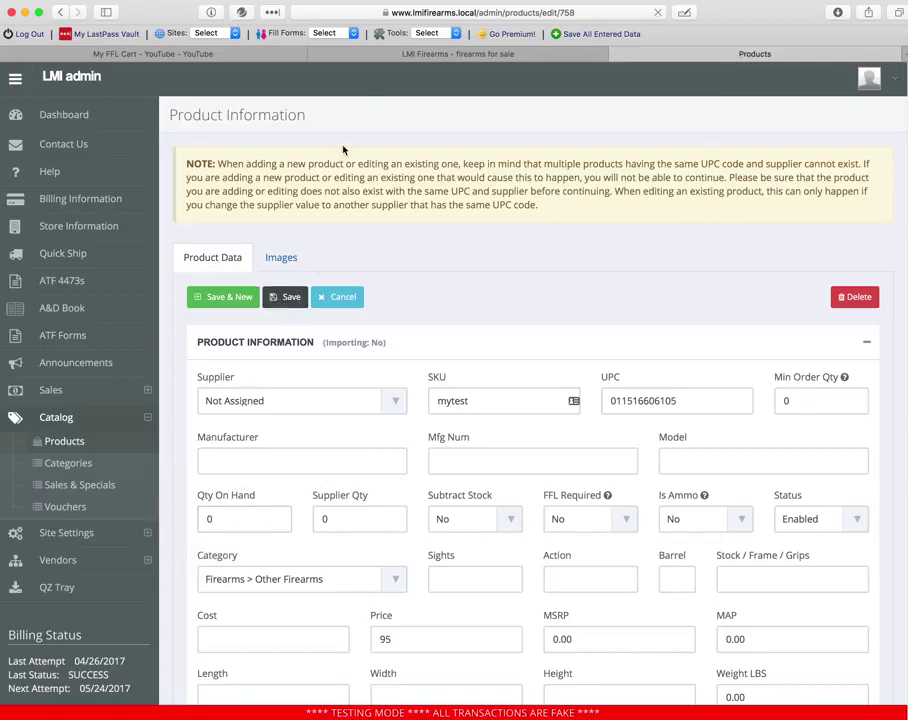
- Reload the storefront's Other Firearms page and confirm Summer Sale now lists no products
{"action": "left_click", "coordinate": [450, 53]}
{"action": "left_click", "coordinate": [657, 12]}
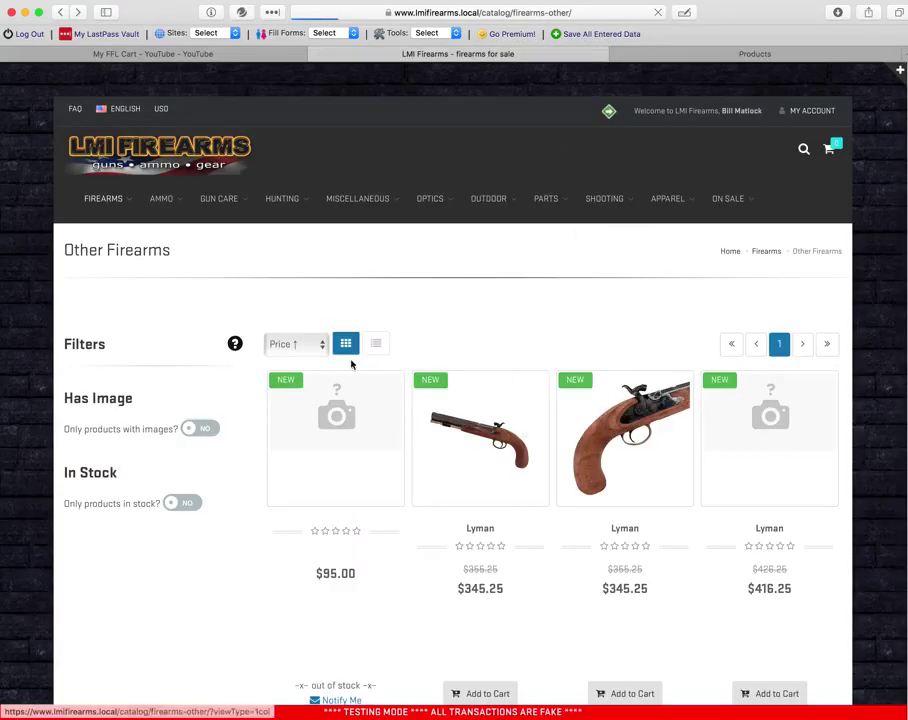
{"action": "mouse_move", "coordinate": [736, 200]}
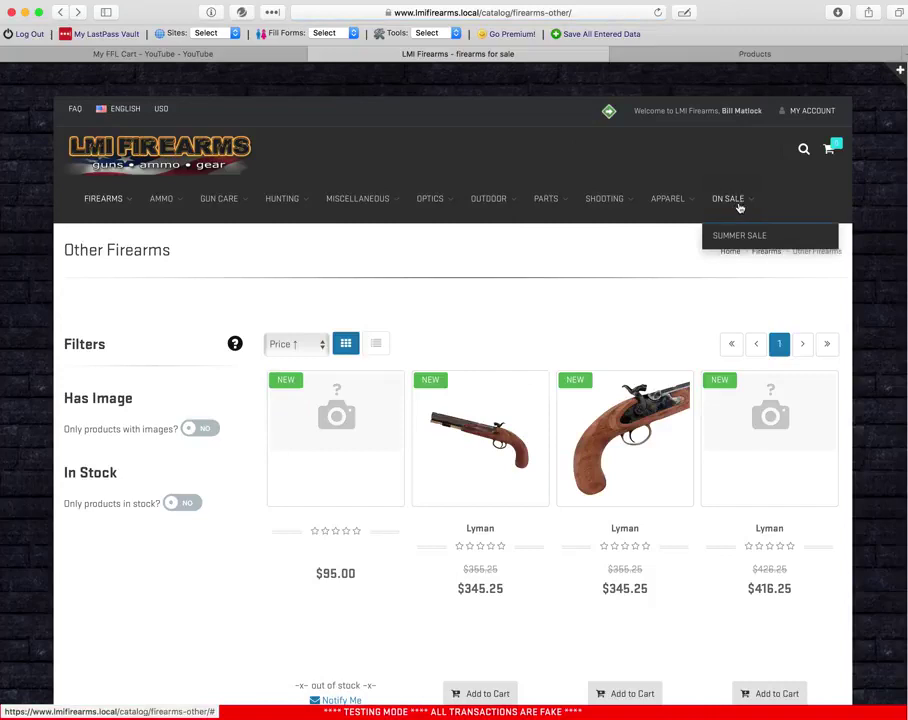
{"action": "left_click", "coordinate": [741, 235]}
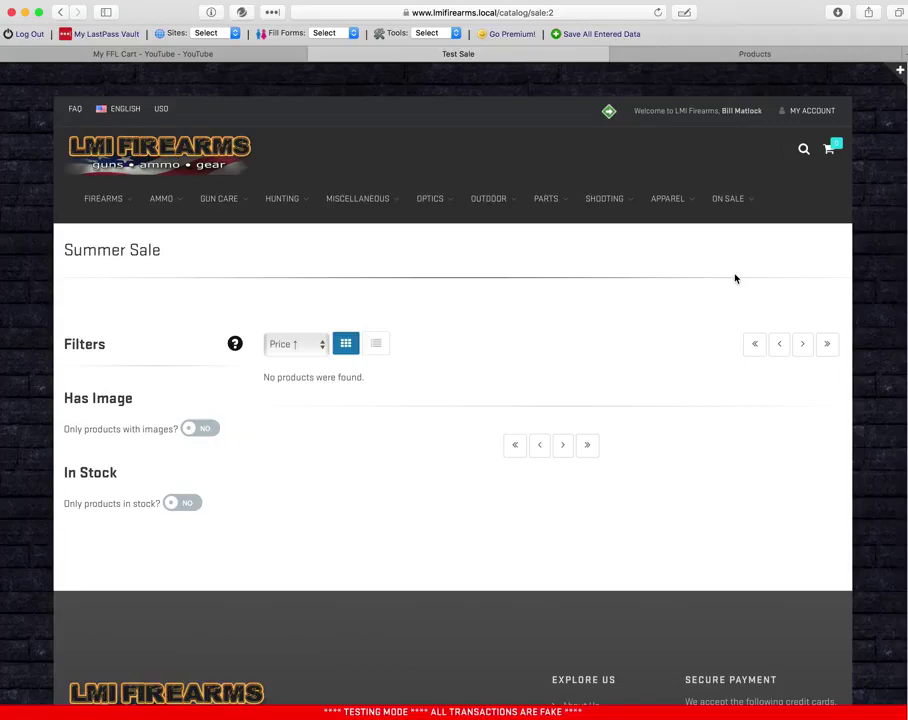
{"action": "mouse_move", "coordinate": [735, 198]}
{"action": "left_click", "coordinate": [660, 54]}
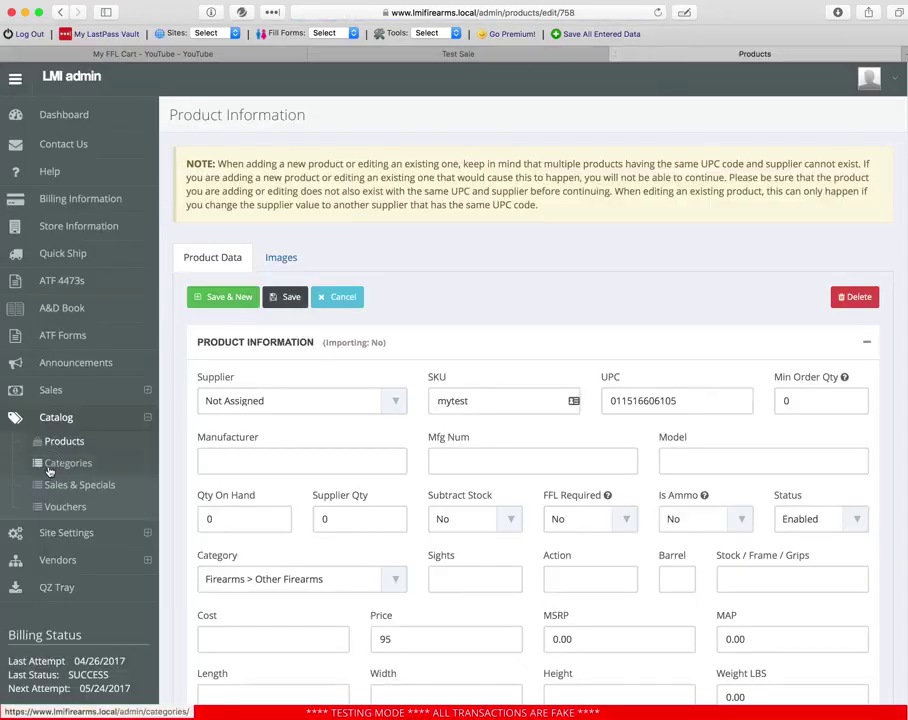
- Open Catalog > Categories and edit the Ammo category
{"action": "left_click", "coordinate": [72, 468]}
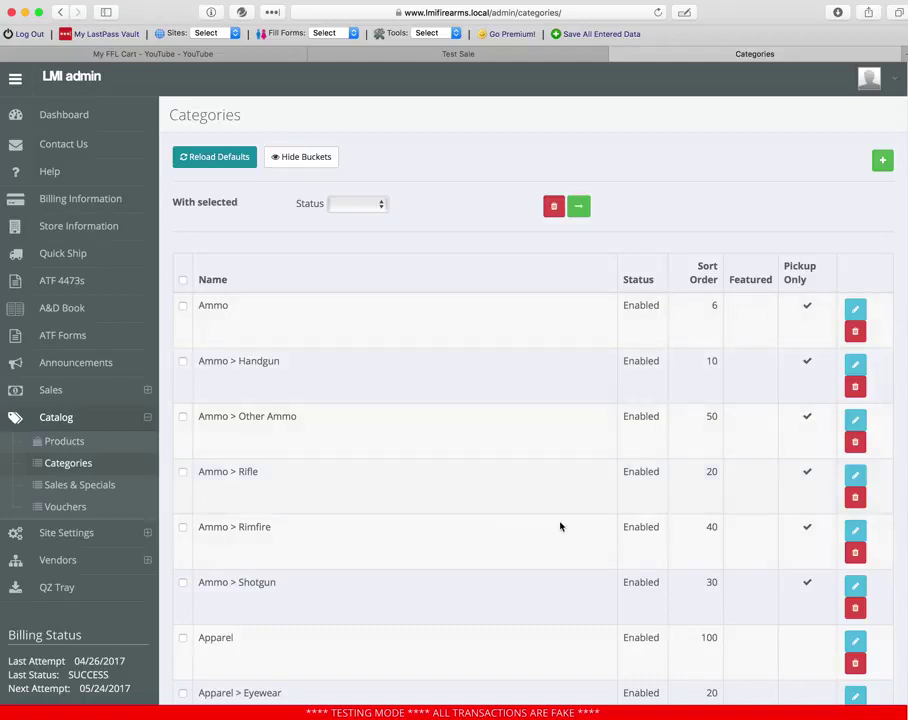
{"action": "scroll", "coordinate": [568, 522], "scroll_direction": "down", "scroll_amount": 5}
{"action": "scroll", "coordinate": [574, 516], "scroll_direction": "up", "scroll_amount": 5}
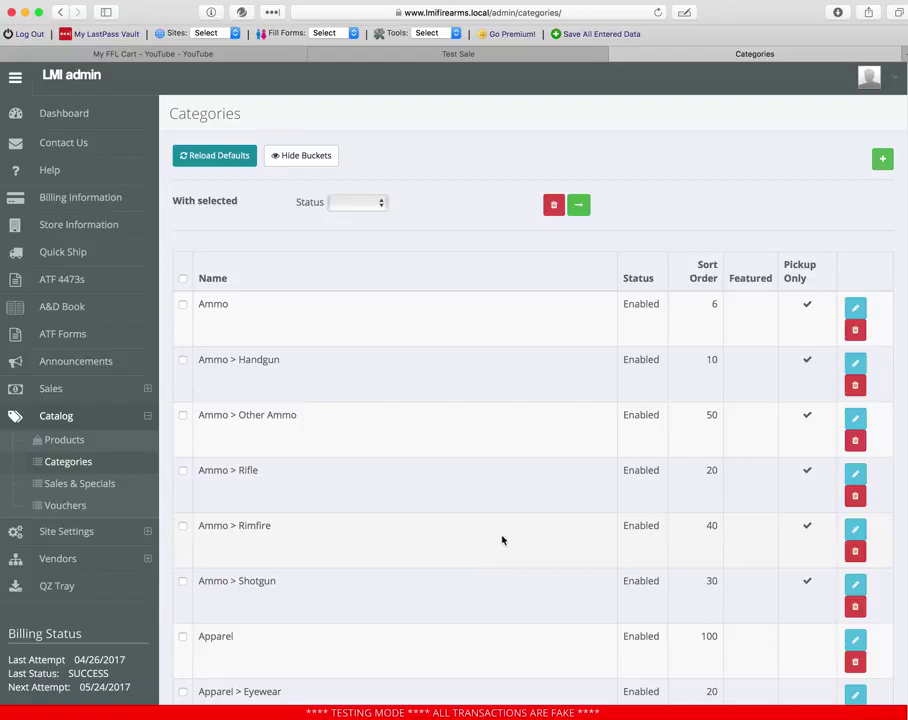
{"action": "left_click", "coordinate": [855, 307]}
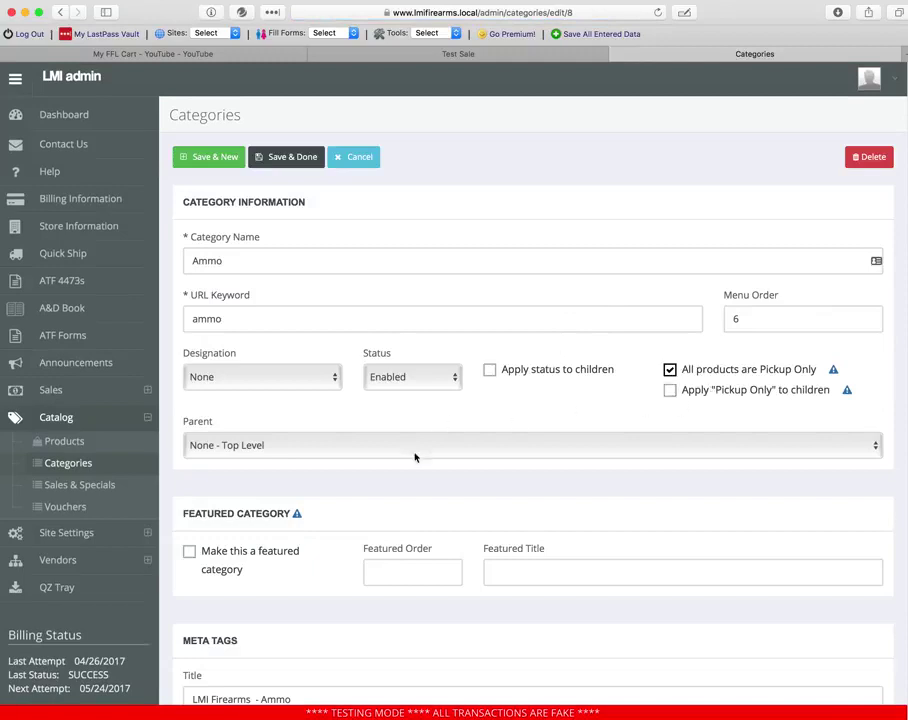
- Mark Ammo as a featured category, save, and go to the storefront home page
{"action": "left_click", "coordinate": [190, 550]}
{"action": "left_click", "coordinate": [295, 160]}
{"action": "left_click", "coordinate": [430, 54]}
{"action": "left_click", "coordinate": [156, 152]}
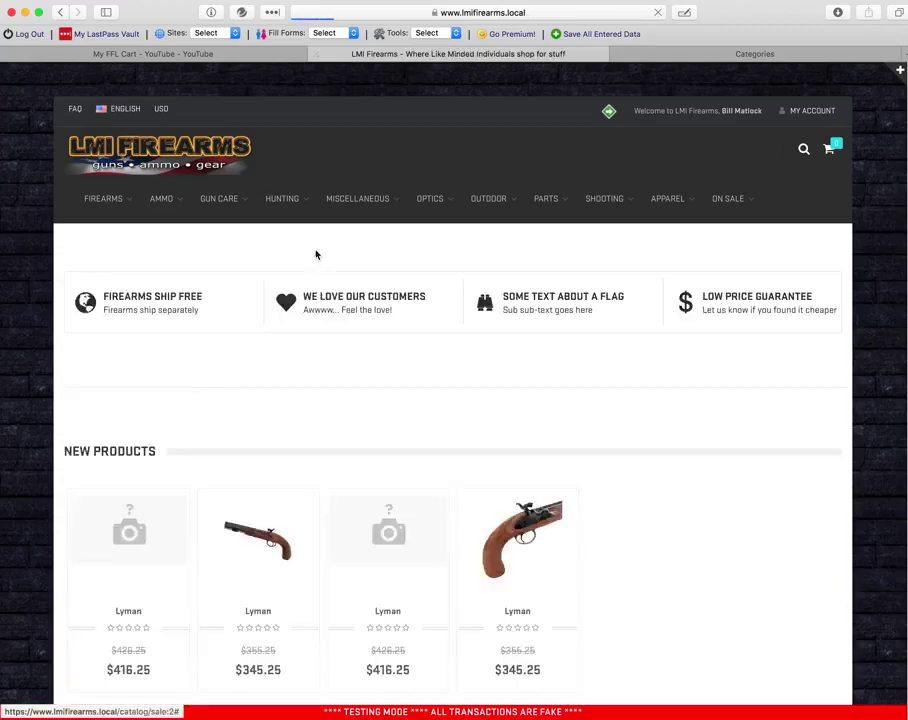
- Browse the storefront home and AMMO > HANDGUN pages, then return to the Categories list
{"action": "scroll", "coordinate": [276, 300], "scroll_direction": "down", "scroll_amount": 4}
{"action": "scroll", "coordinate": [266, 298], "scroll_direction": "down", "scroll_amount": 3}
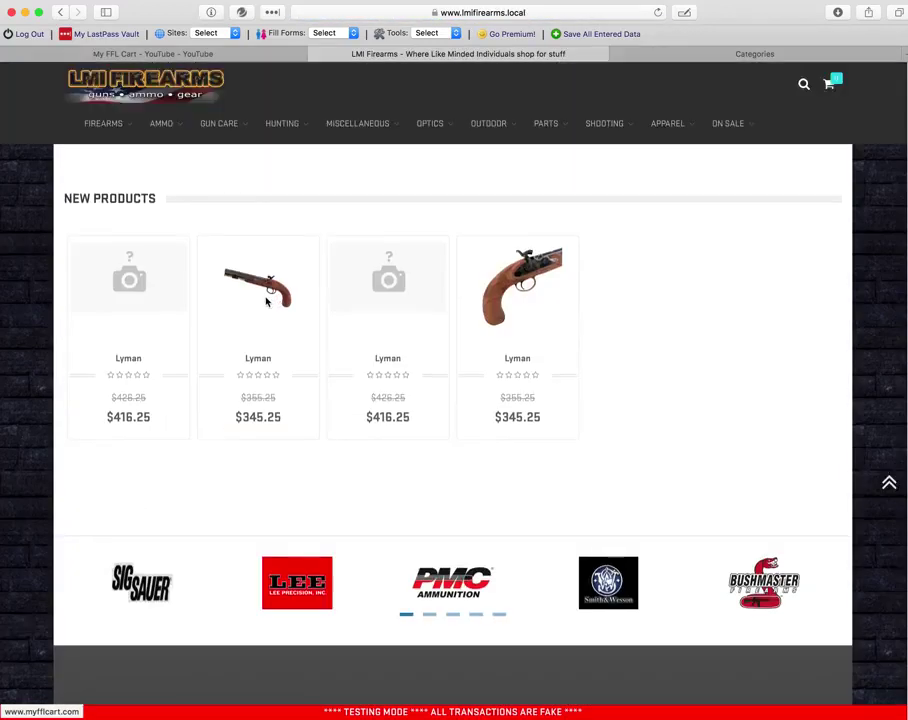
{"action": "scroll", "coordinate": [266, 300], "scroll_direction": "up", "scroll_amount": 5}
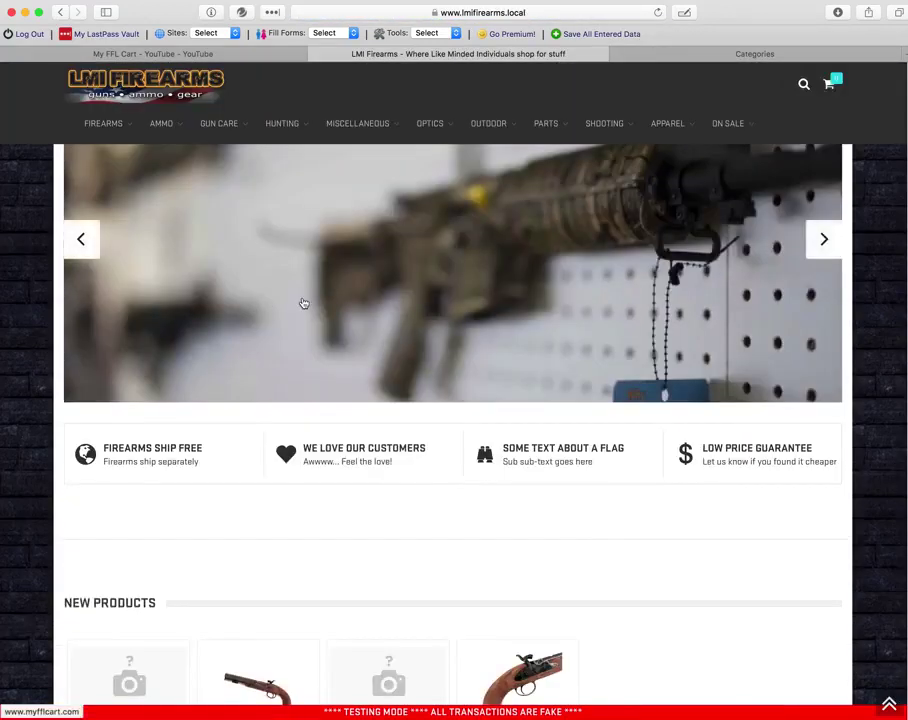
{"action": "mouse_move", "coordinate": [179, 122]}
{"action": "left_click", "coordinate": [172, 157]}
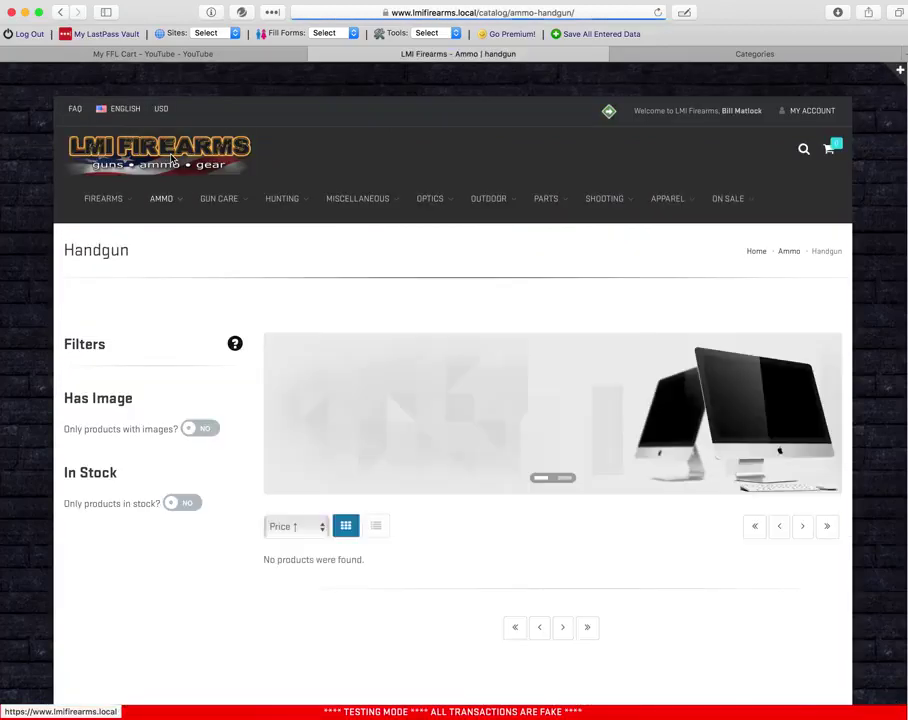
{"action": "scroll", "coordinate": [172, 170], "scroll_direction": "down", "scroll_amount": 5}
{"action": "scroll", "coordinate": [165, 180], "scroll_direction": "up", "scroll_amount": 4}
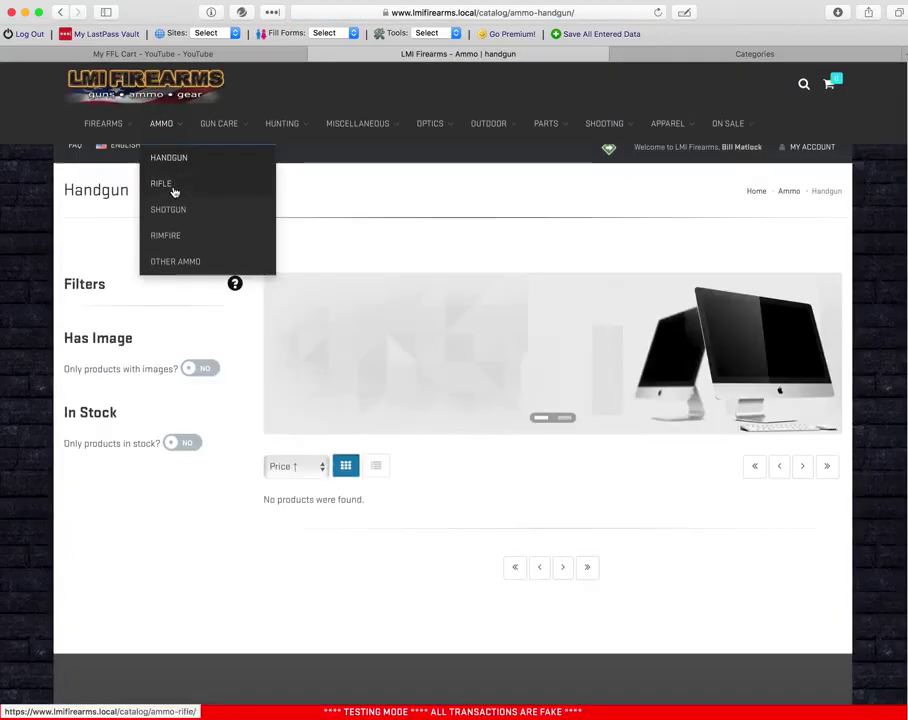
{"action": "left_click", "coordinate": [776, 55]}
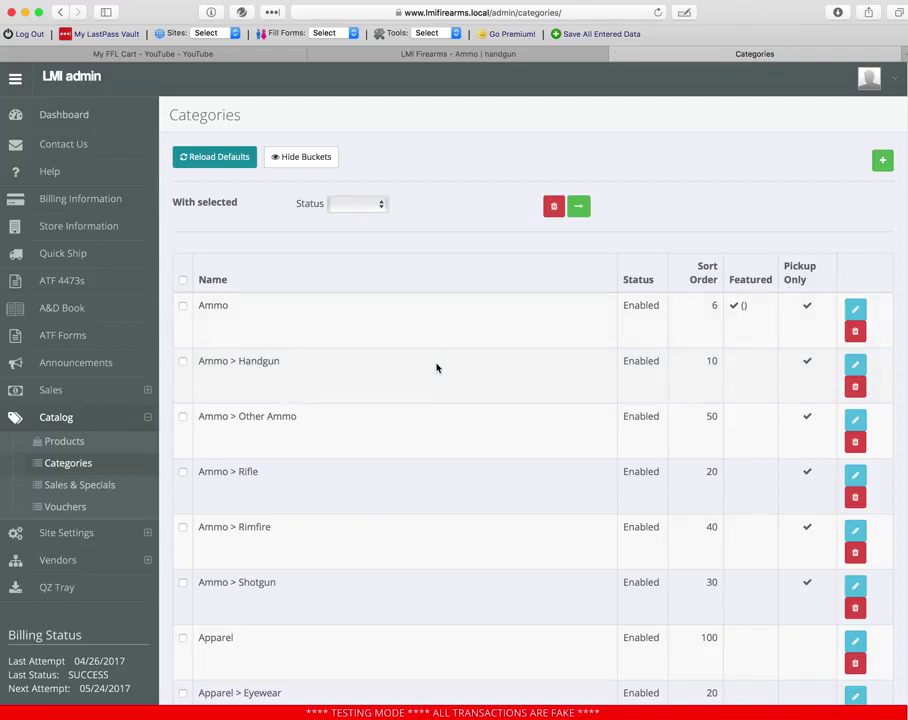
- Reopen the featured Ammo category and resave it with featured order 1
{"action": "left_click", "coordinate": [852, 309]}
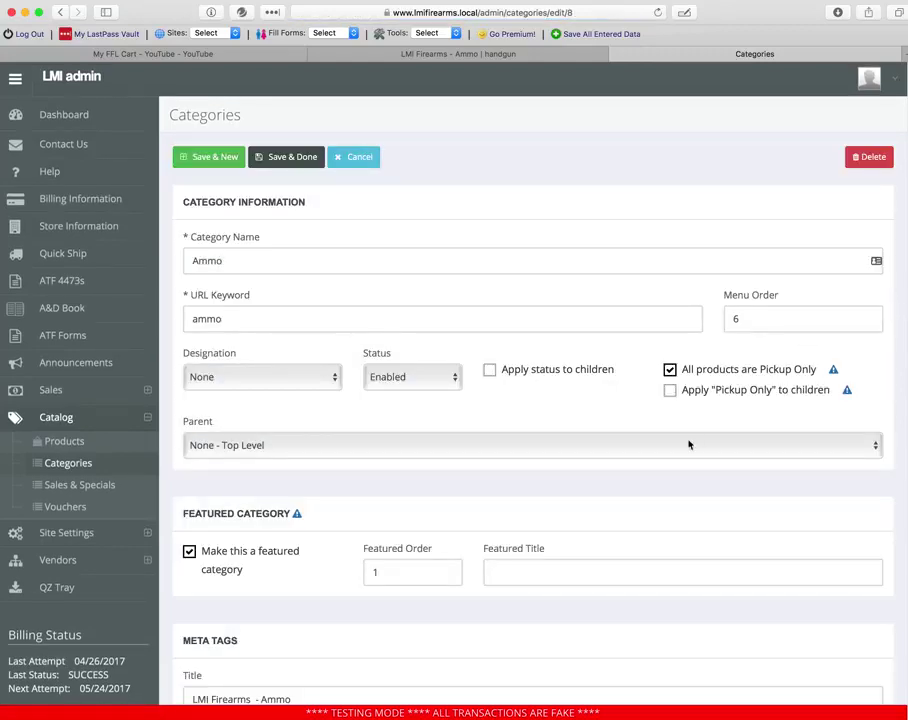
{"action": "scroll", "coordinate": [408, 566], "scroll_direction": "down", "scroll_amount": 2}
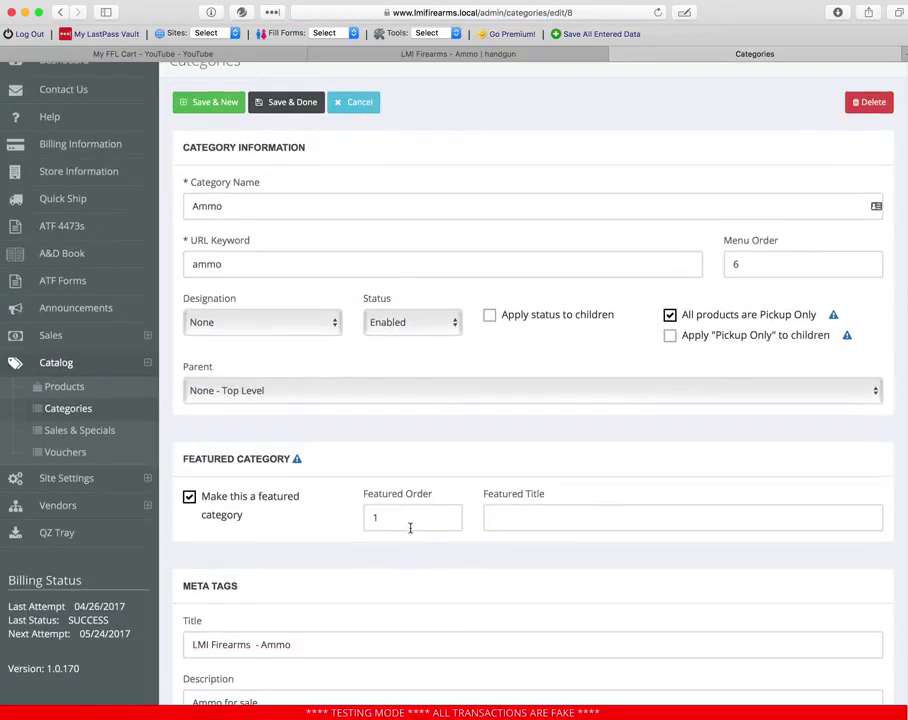
{"action": "key", "text": "Return"}
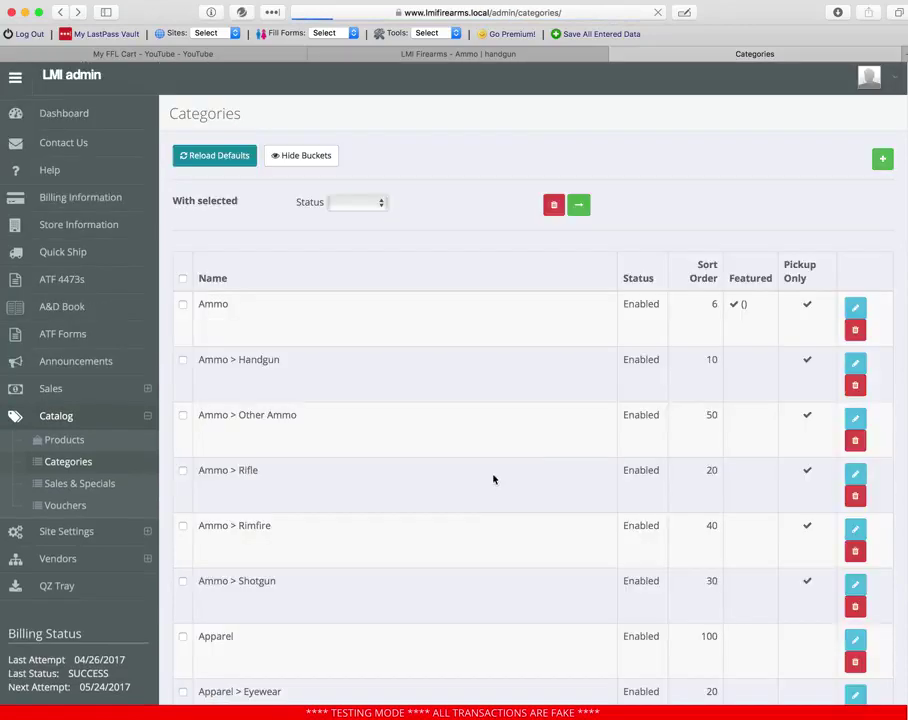
- Scroll the Categories list down to Firearms and open its edit form
{"action": "scroll", "coordinate": [477, 384], "scroll_direction": "down", "scroll_amount": 20}
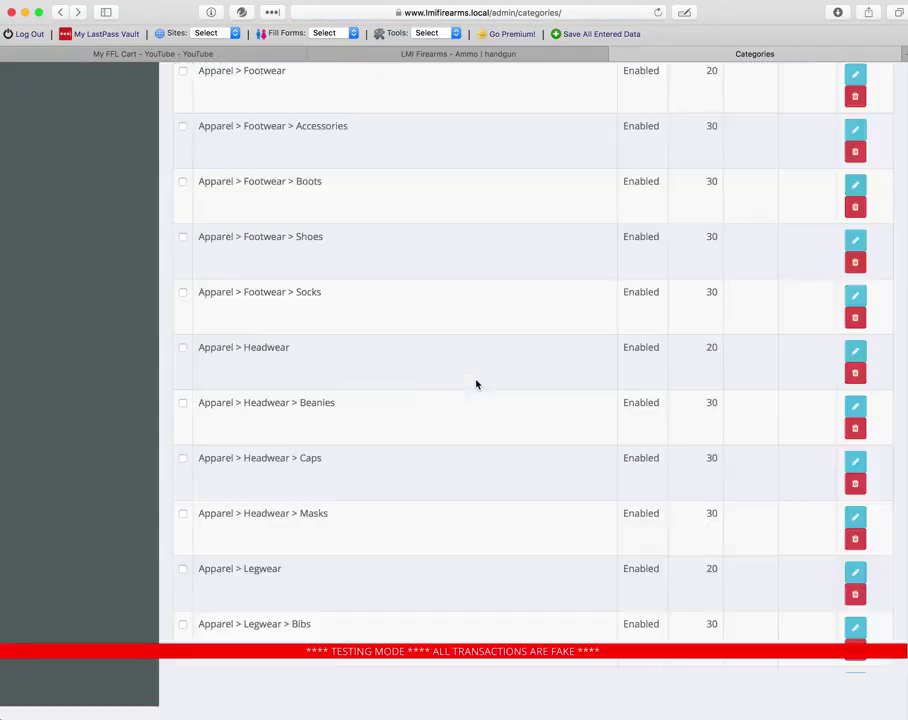
{"action": "scroll", "coordinate": [465, 384], "scroll_direction": "down", "scroll_amount": 20}
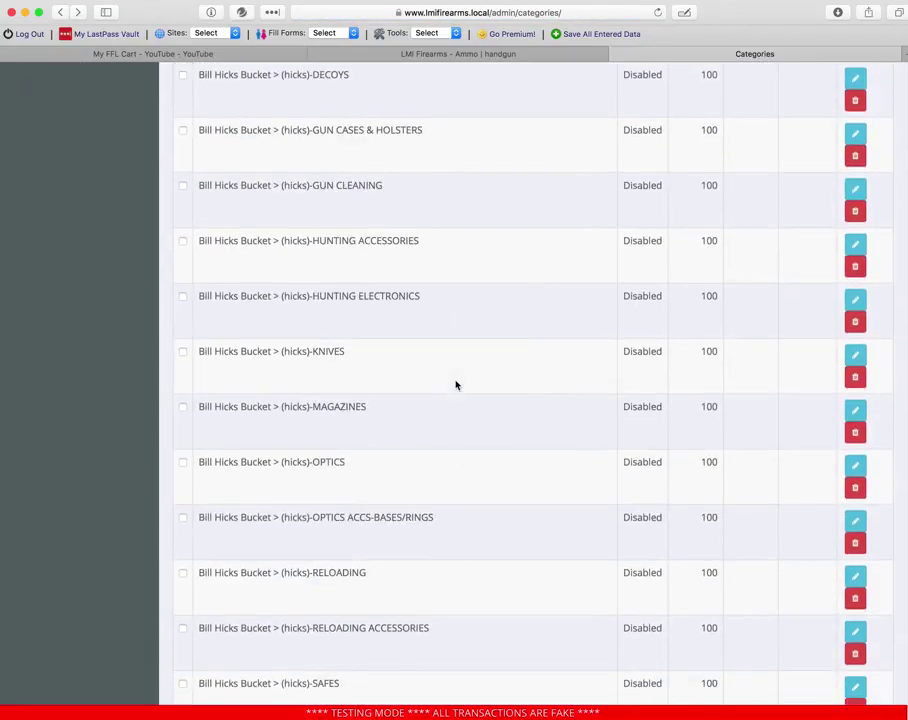
{"action": "scroll", "coordinate": [456, 384], "scroll_direction": "down", "scroll_amount": 5}
{"action": "scroll", "coordinate": [456, 384], "scroll_direction": "up", "scroll_amount": 3}
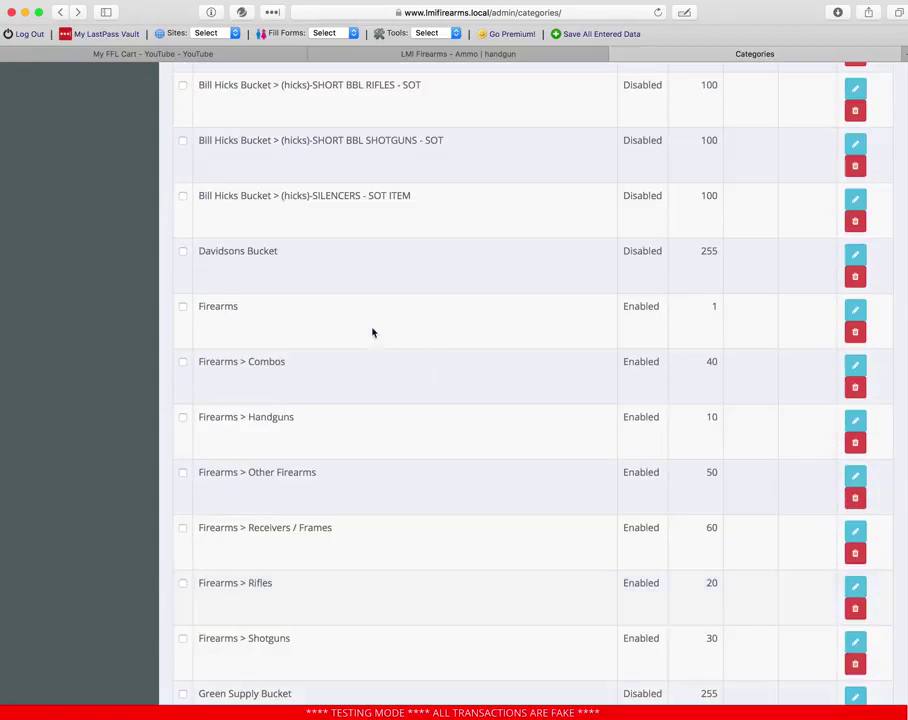
{"action": "left_click", "coordinate": [855, 309]}
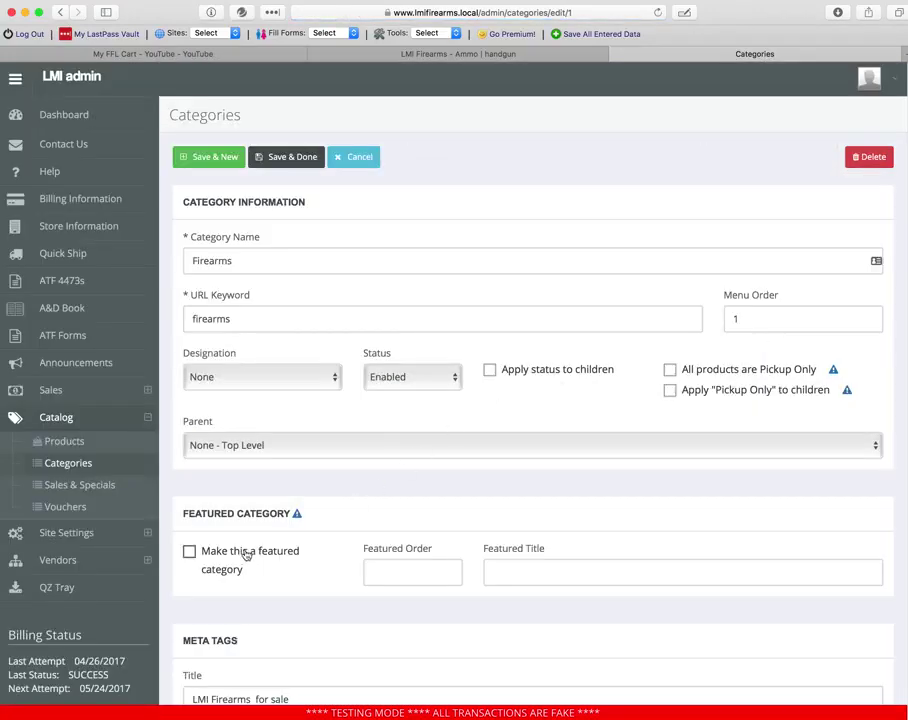
- Mark Firearms as a featured category with featured order 10 and title 'Firearms!!!'
{"action": "left_click", "coordinate": [245, 551]}
{"action": "left_click", "coordinate": [391, 570]}
{"action": "type", "text": "1"}
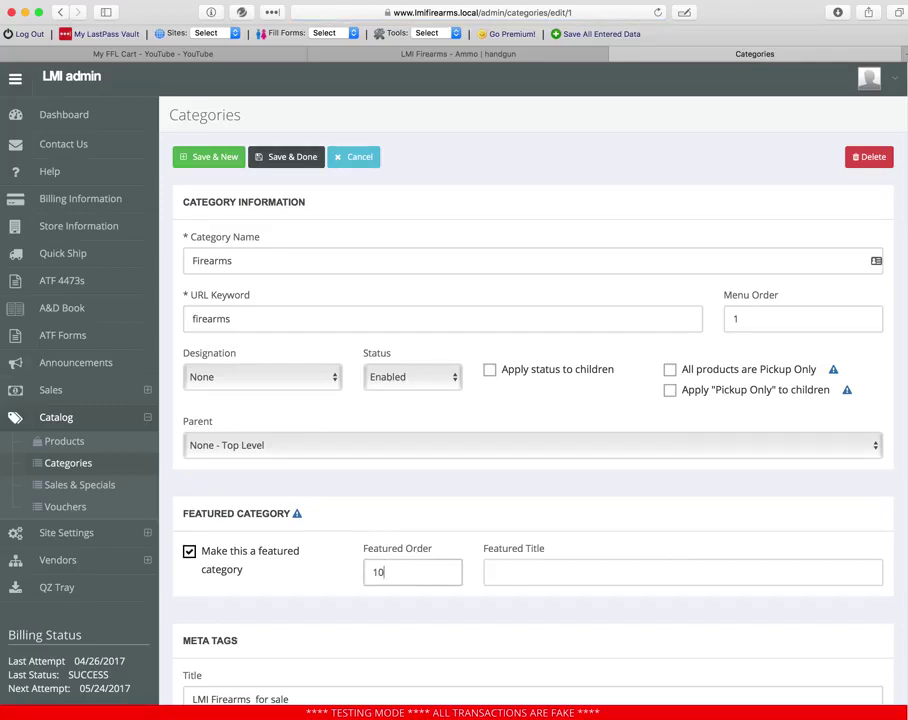
{"action": "type", "text": "0"}
{"action": "left_click", "coordinate": [563, 565]}
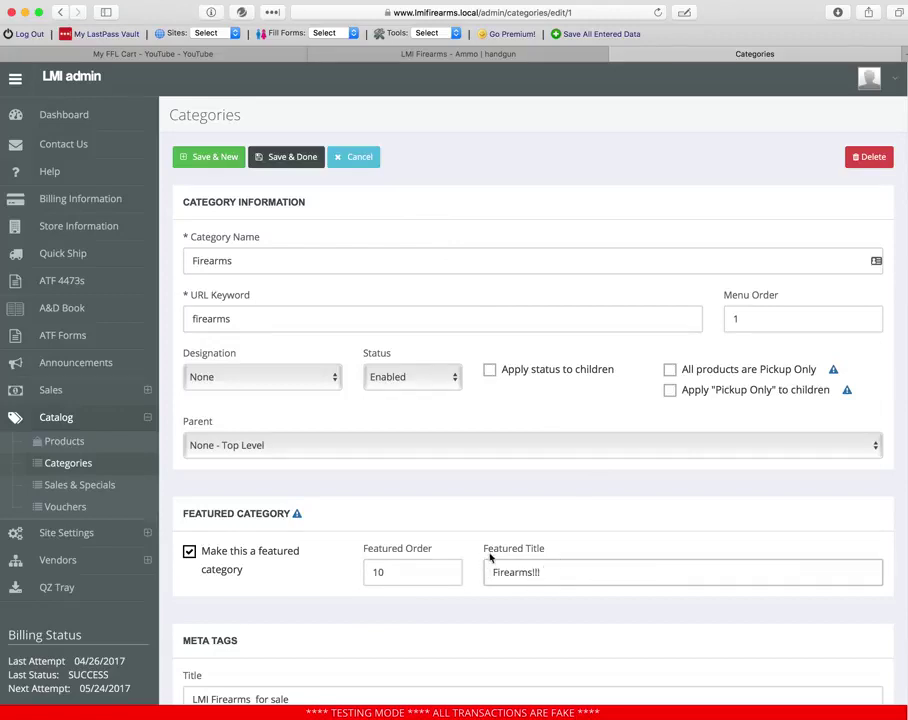
- Save the featured Firearms category and inspect the storefront page in Web Inspector
{"action": "left_click", "coordinate": [296, 158]}
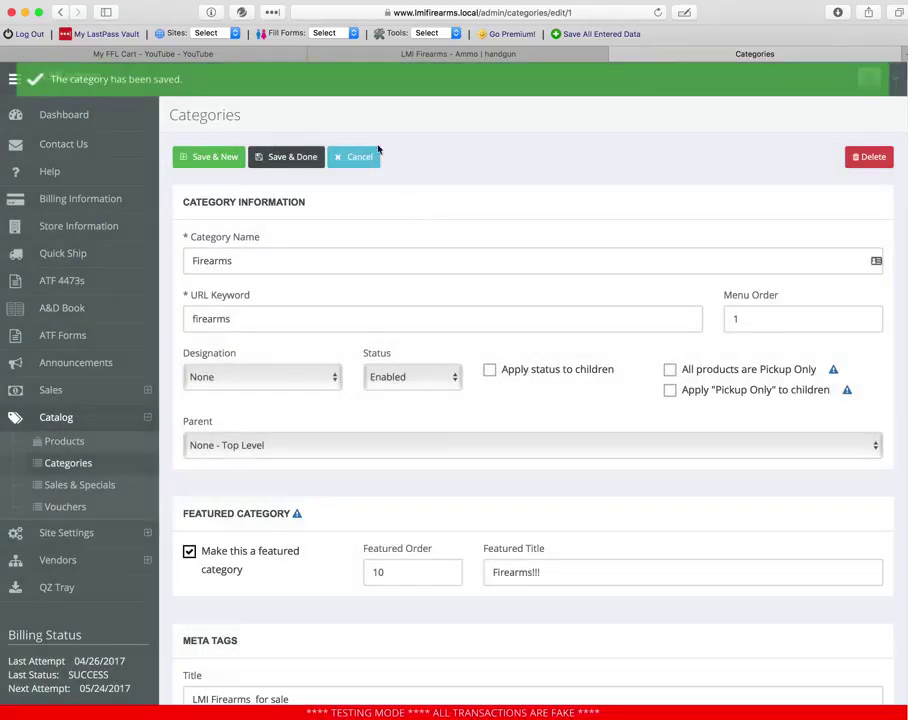
{"action": "left_click", "coordinate": [455, 55]}
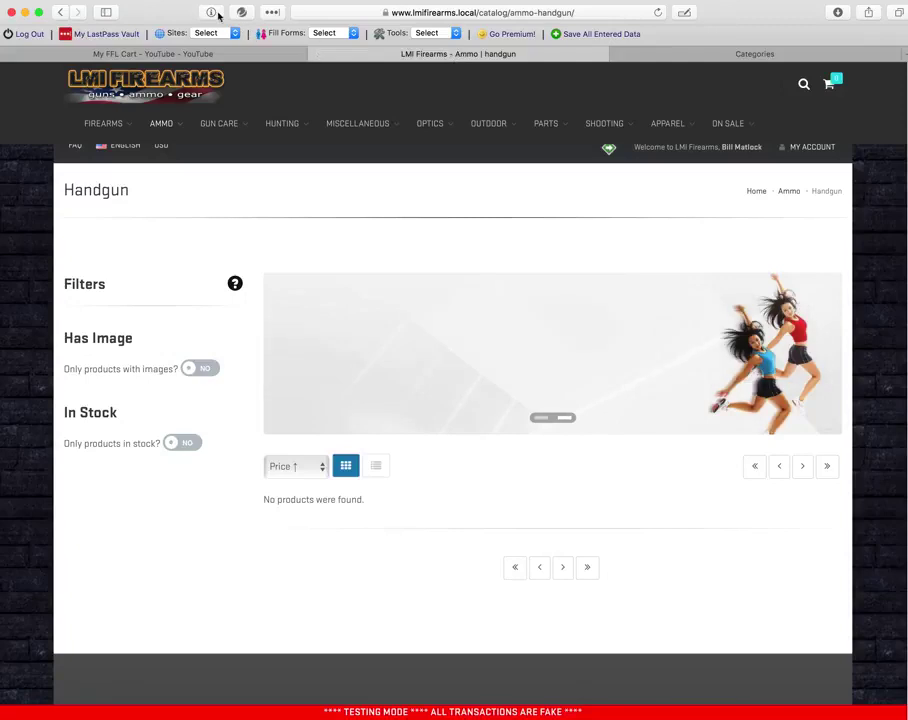
{"action": "key", "text": "super+alt+i"}
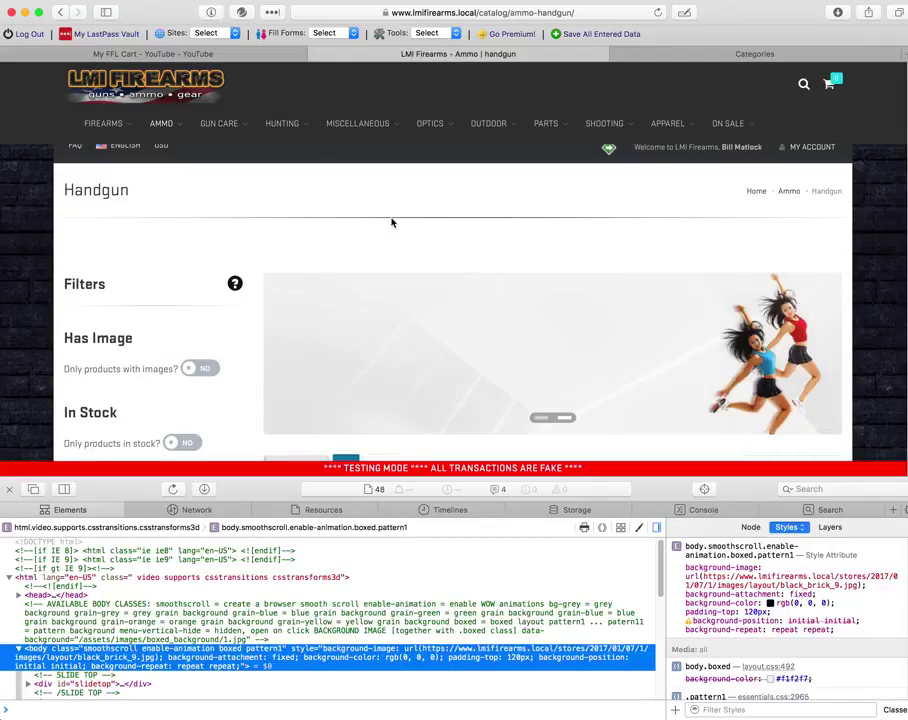
{"action": "scroll", "coordinate": [393, 226], "scroll_direction": "down", "scroll_amount": 5}
{"action": "scroll", "coordinate": [428, 341], "scroll_direction": "down", "scroll_amount": 3}
{"action": "scroll", "coordinate": [428, 341], "scroll_direction": "up", "scroll_amount": 6}
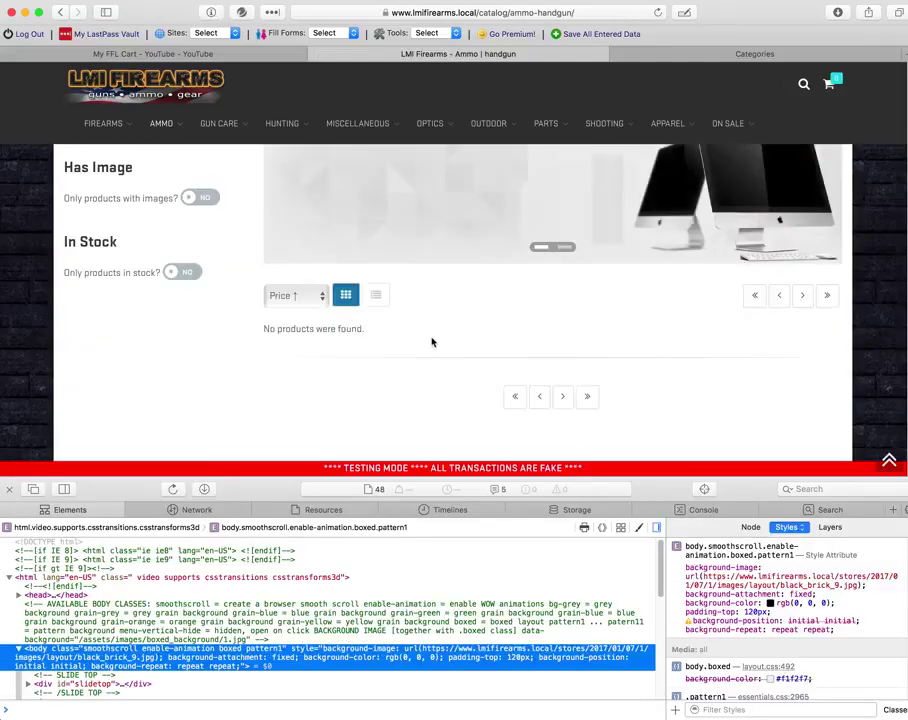
{"action": "left_click", "coordinate": [9, 489]}
- Reload the storefront and browse the home page's New Products of Lyman pistols
{"action": "left_click", "coordinate": [657, 12]}
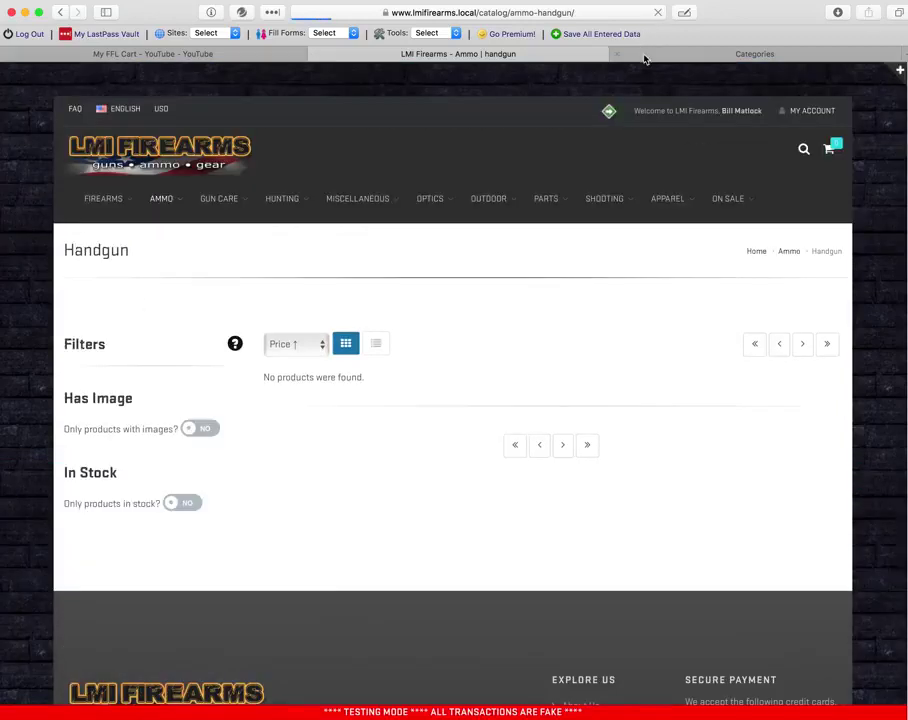
{"action": "scroll", "coordinate": [543, 196], "scroll_direction": "down", "scroll_amount": 4}
{"action": "scroll", "coordinate": [517, 363], "scroll_direction": "up", "scroll_amount": 3}
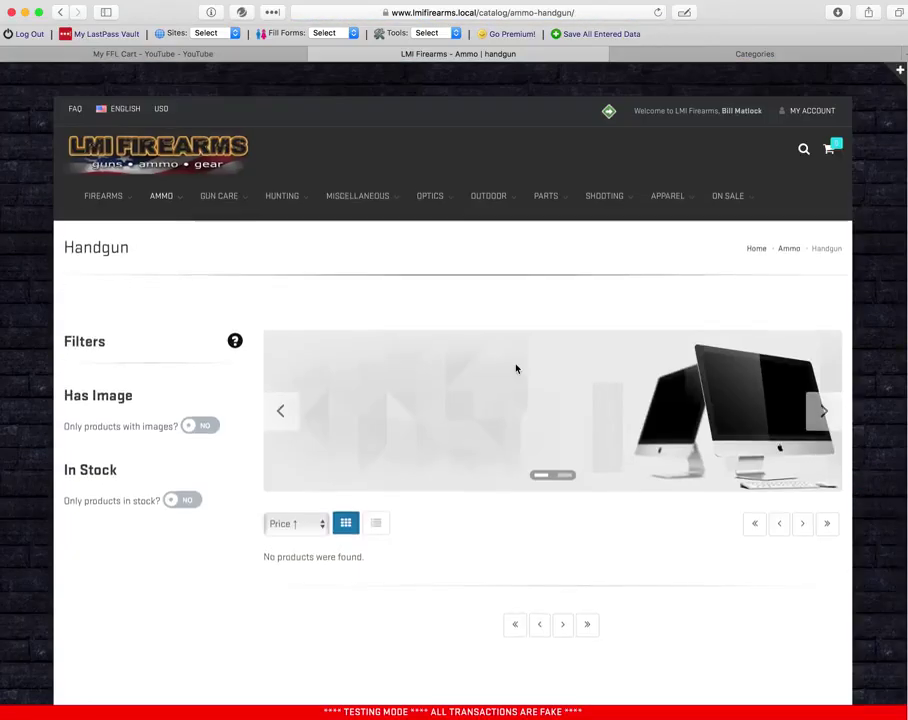
{"action": "left_click", "coordinate": [160, 147]}
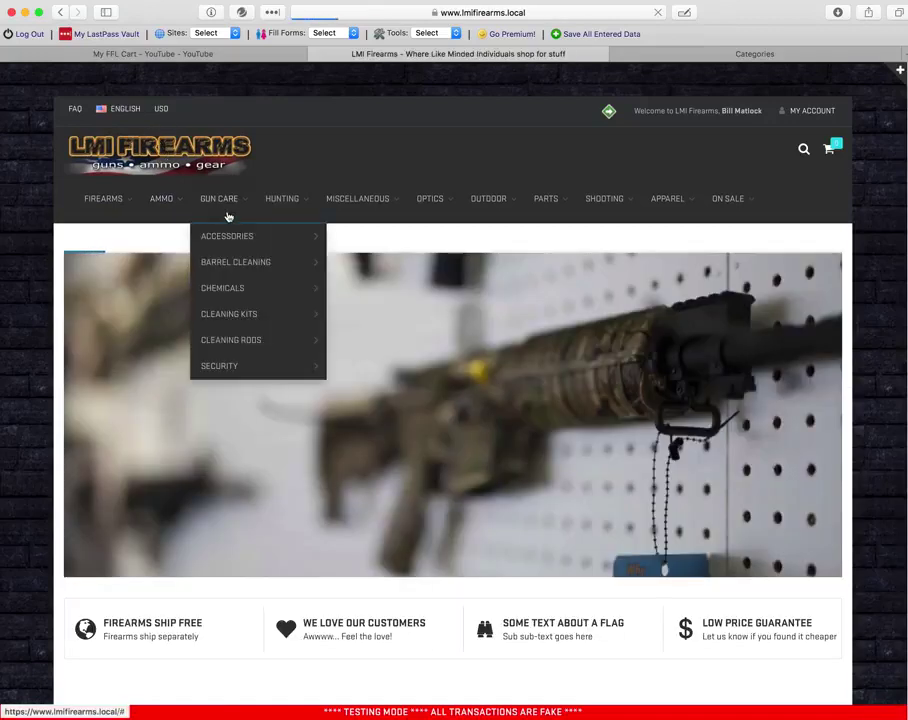
{"action": "scroll", "coordinate": [236, 316], "scroll_direction": "down", "scroll_amount": 4}
{"action": "scroll", "coordinate": [109, 396], "scroll_direction": "down", "scroll_amount": 4}
{"action": "scroll", "coordinate": [125, 410], "scroll_direction": "up", "scroll_amount": 2}
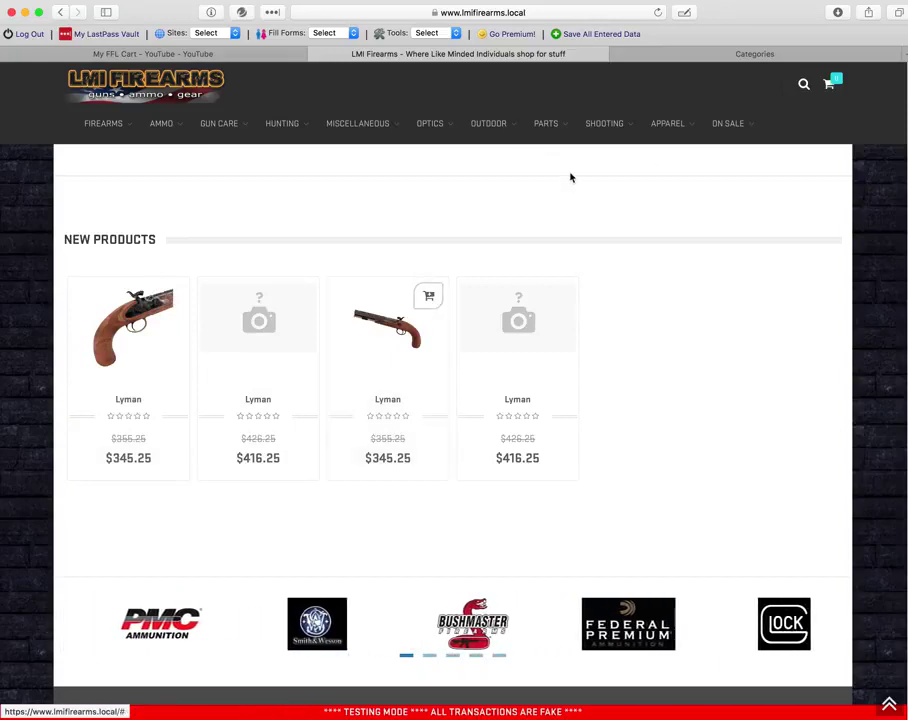
- Scroll the Categories list to Firearms > Other Firearms and open it for editing
{"action": "left_click", "coordinate": [713, 54]}
{"action": "scroll", "coordinate": [672, 611], "scroll_direction": "down", "scroll_amount": 5}
{"action": "scroll", "coordinate": [670, 608], "scroll_direction": "down", "scroll_amount": 20}
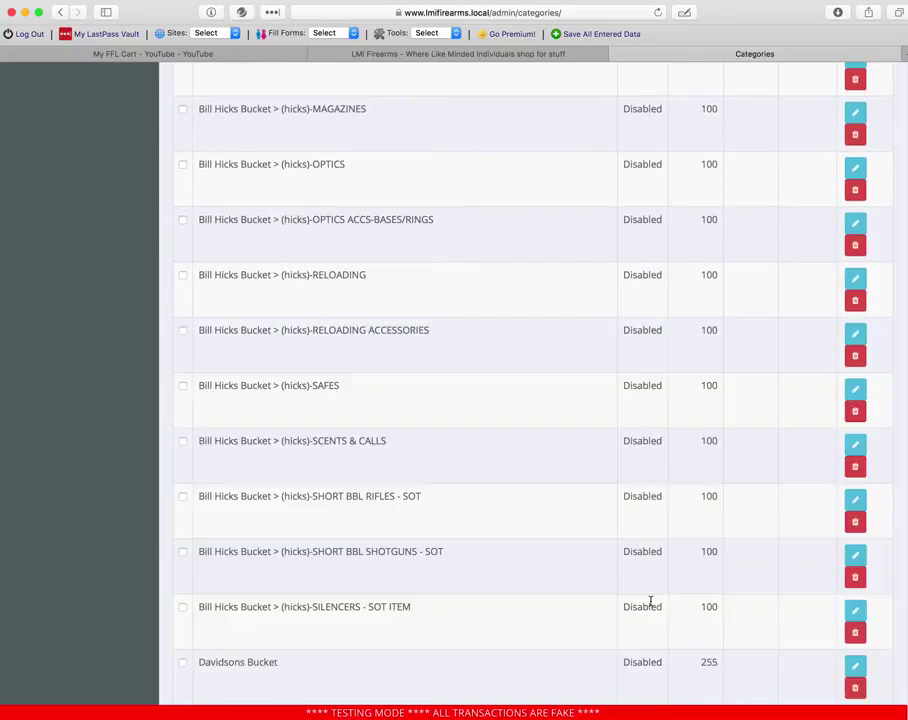
{"action": "scroll", "coordinate": [648, 602], "scroll_direction": "down", "scroll_amount": 5}
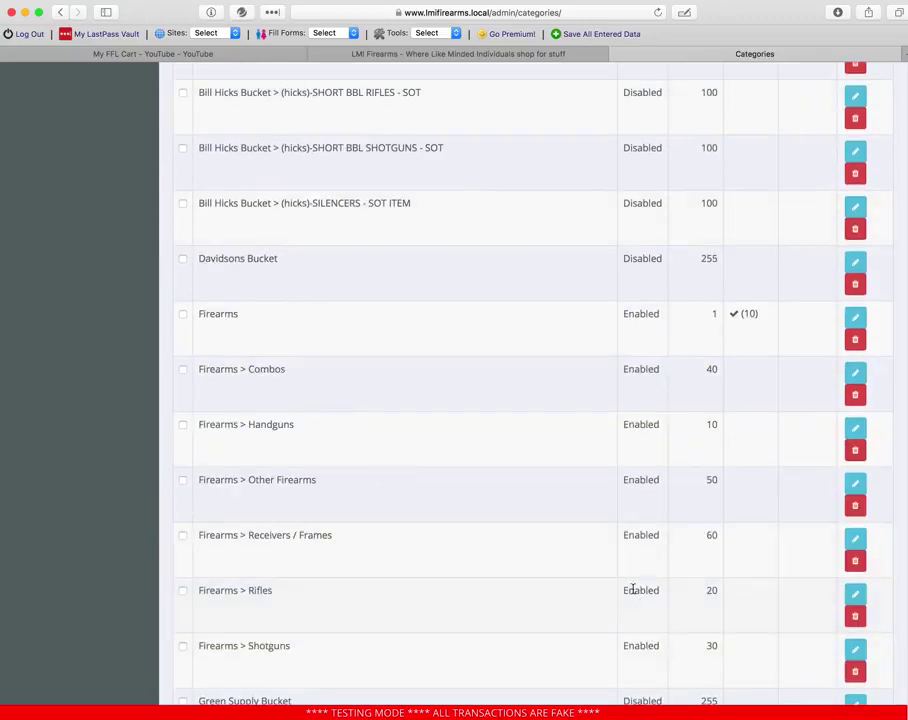
{"action": "scroll", "coordinate": [567, 585], "scroll_direction": "down", "scroll_amount": 2}
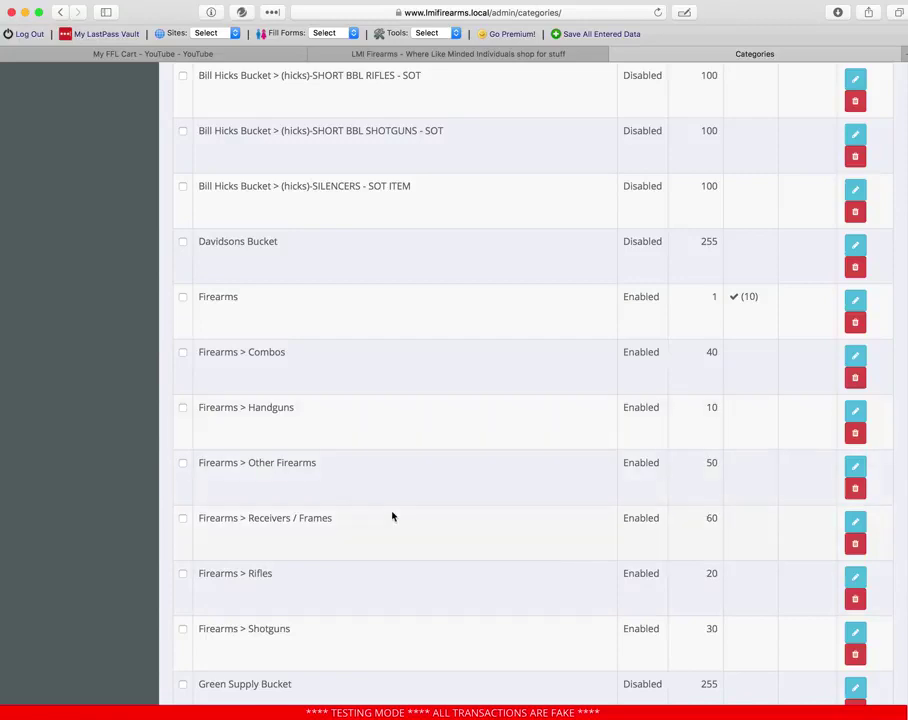
{"action": "left_click", "coordinate": [855, 466]}
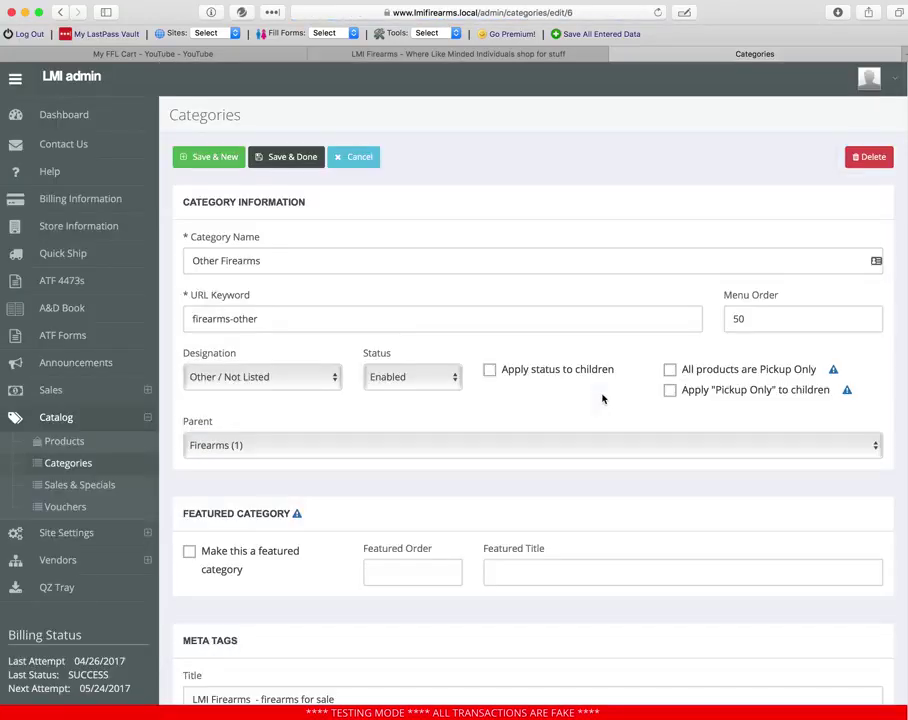
- Make Other Firearms featured with order 20 and title 'Firearms!!!', then save
{"action": "scroll", "coordinate": [600, 397], "scroll_direction": "down", "scroll_amount": 3}
{"action": "left_click", "coordinate": [224, 447]}
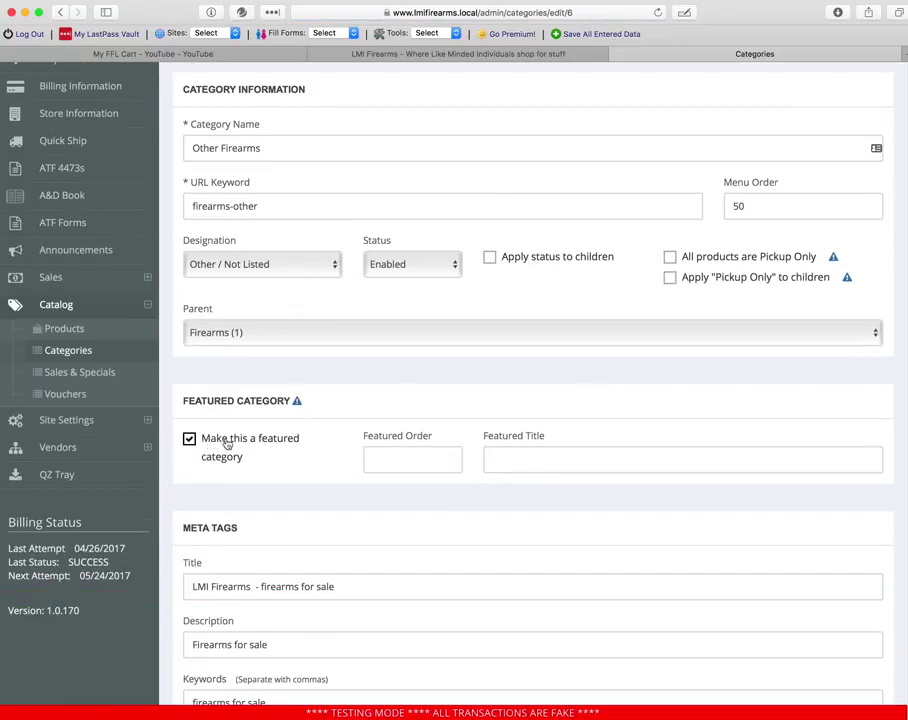
{"action": "left_click", "coordinate": [399, 456]}
{"action": "type", "text": "20"}
{"action": "key", "text": "Tab"}
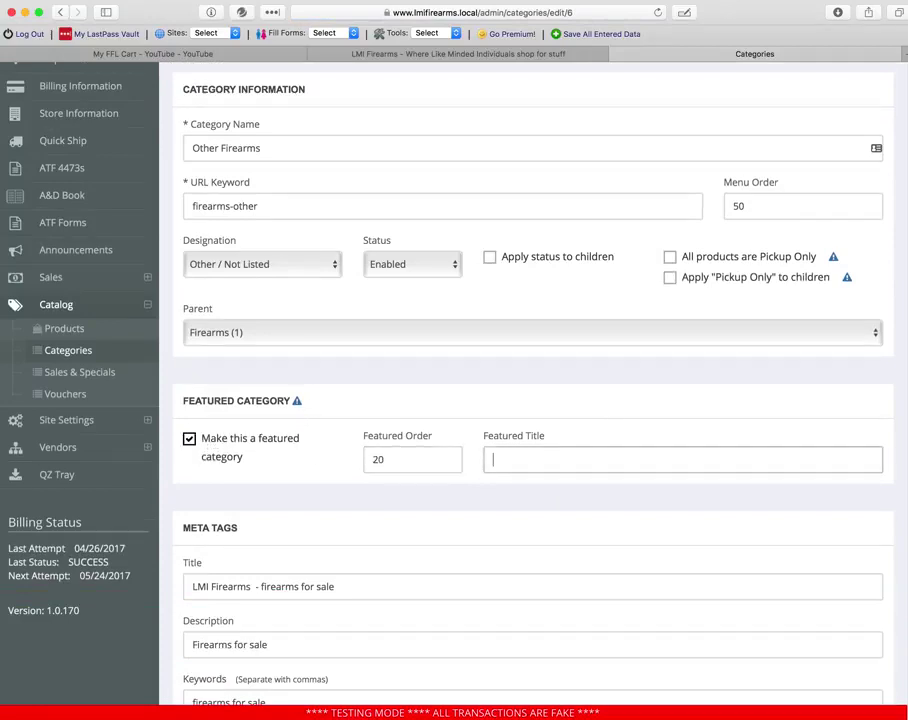
{"action": "type", "text": "Firearms!!!"}
{"action": "scroll", "coordinate": [292, 257], "scroll_direction": "up", "scroll_amount": 3}
{"action": "left_click", "coordinate": [298, 157]}
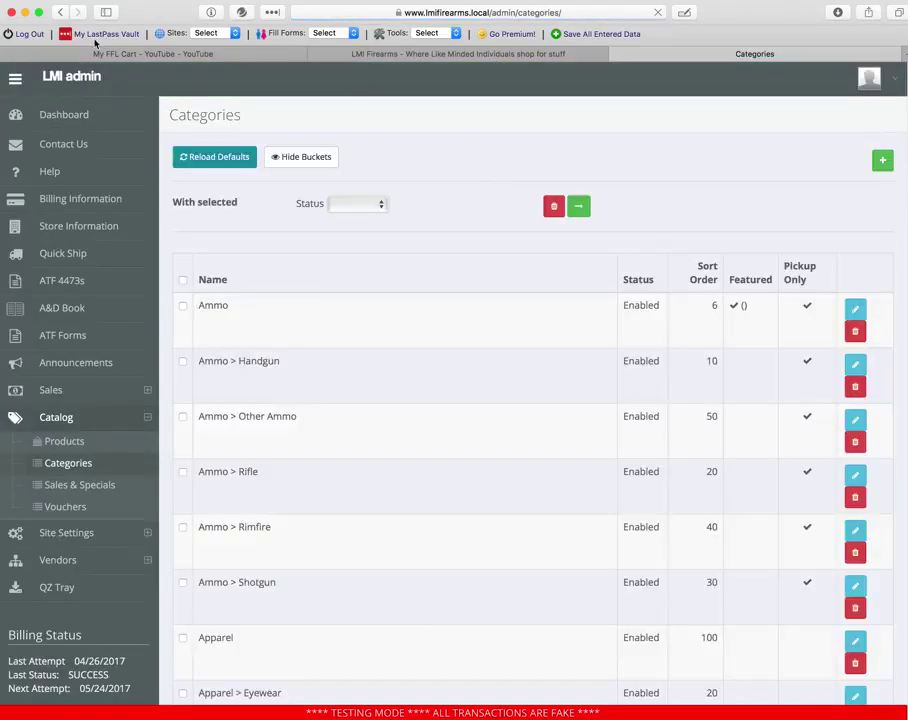
{"action": "left_click", "coordinate": [105, 56]}
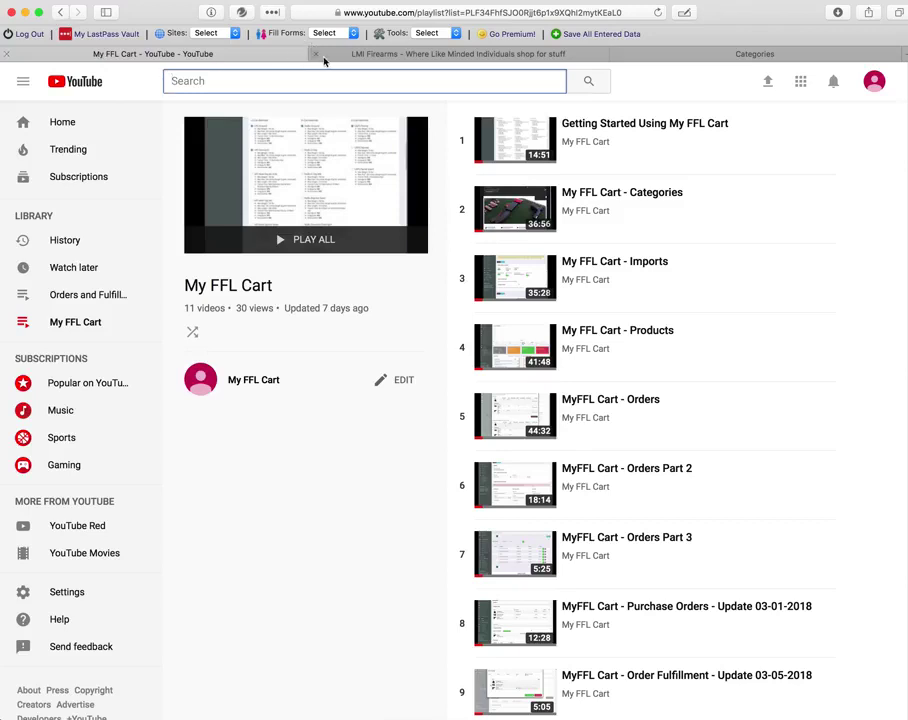
- Reload the LMI Firearms home page and view the FIREARMS!!! row of four Lyman pistols
{"action": "left_click", "coordinate": [352, 54]}
{"action": "left_click", "coordinate": [657, 12]}
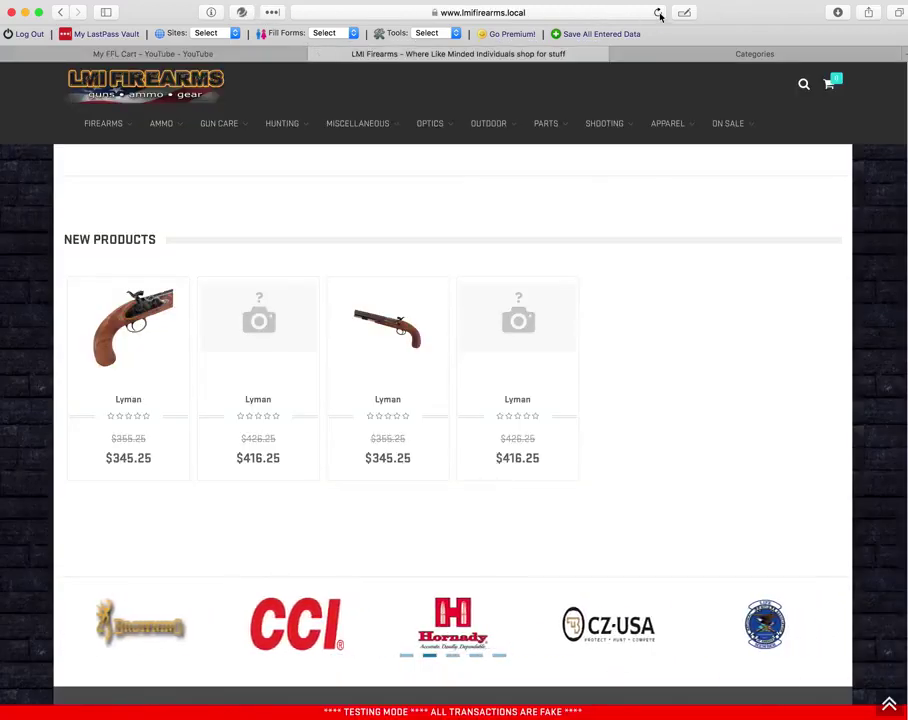
{"action": "scroll", "coordinate": [446, 345], "scroll_direction": "down", "scroll_amount": 5}
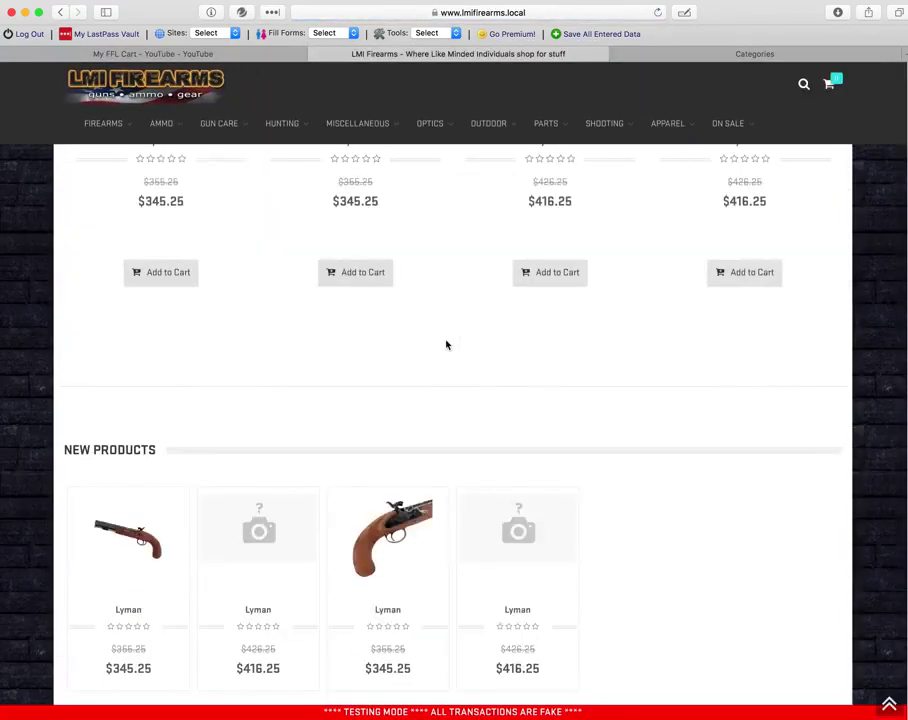
{"action": "scroll", "coordinate": [146, 362], "scroll_direction": "up", "scroll_amount": 5}
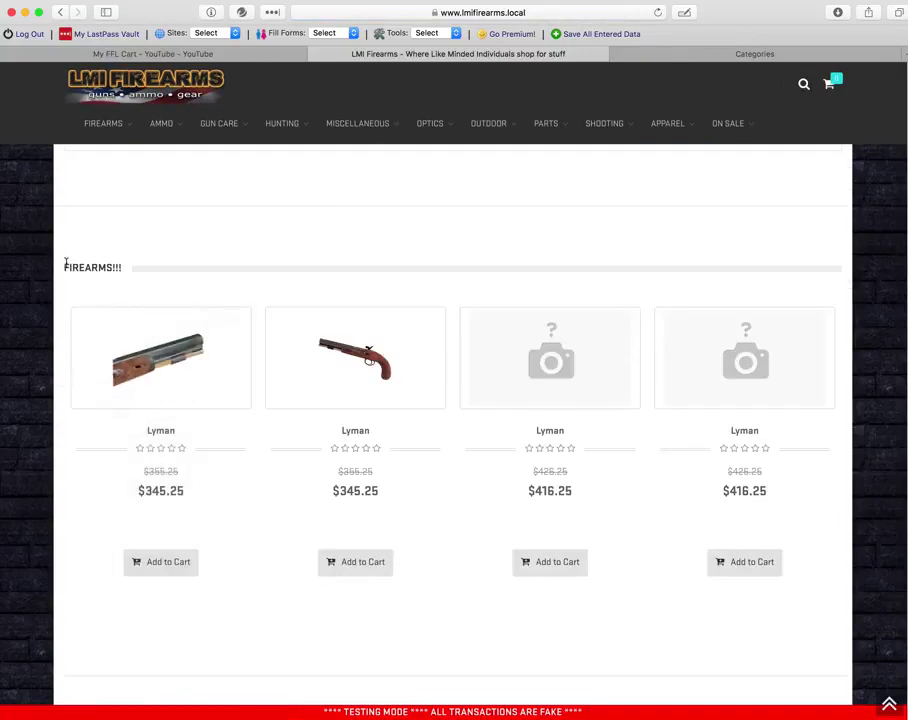
{"action": "scroll", "coordinate": [367, 293], "scroll_direction": "up", "scroll_amount": 3}
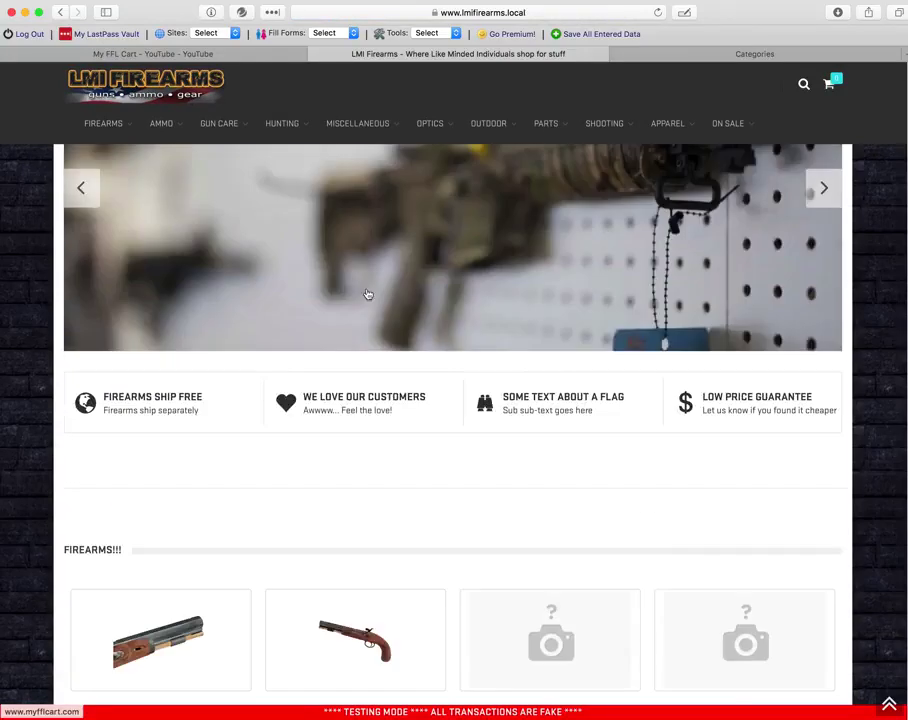
{"action": "scroll", "coordinate": [334, 304], "scroll_direction": "down", "scroll_amount": 3}
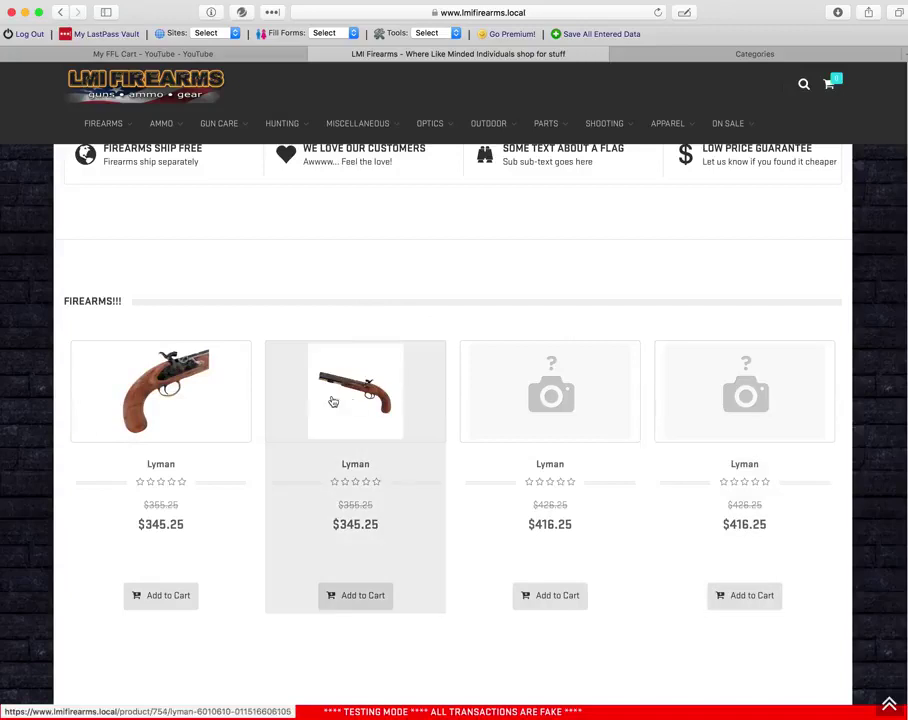
{"action": "scroll", "coordinate": [143, 299], "scroll_direction": "down", "scroll_amount": 3}
{"action": "scroll", "coordinate": [144, 320], "scroll_direction": "up", "scroll_amount": 3}
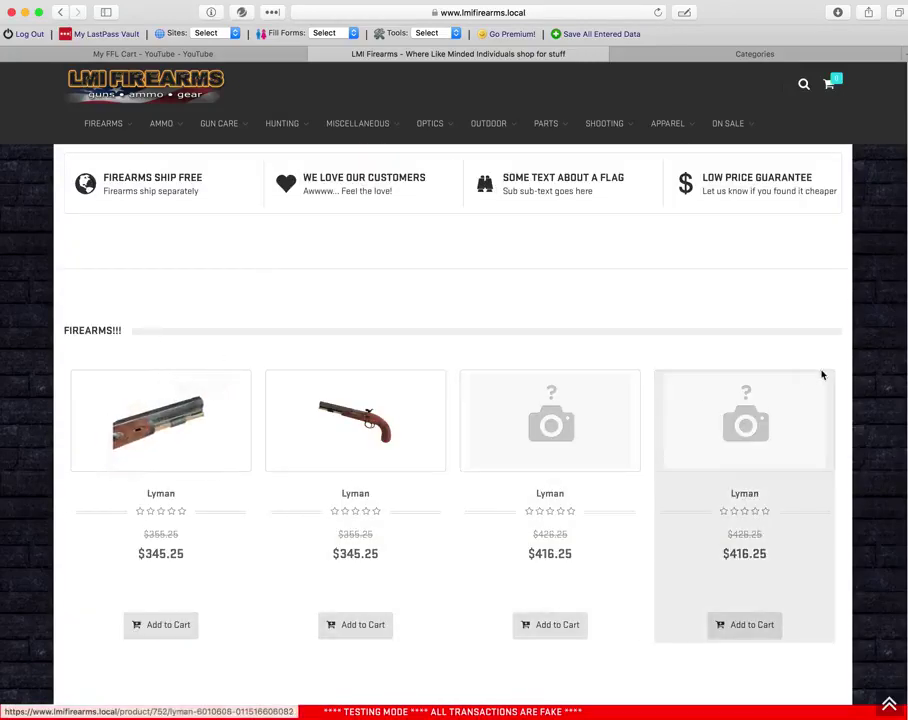
{"action": "left_click", "coordinate": [758, 52]}
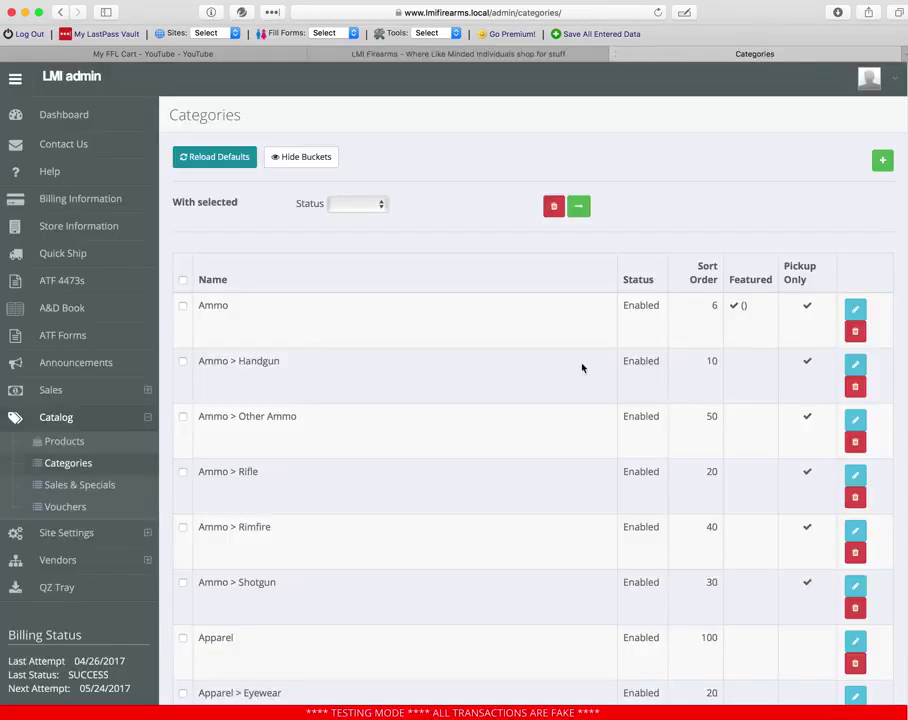
- Scroll to the Firearms rows to confirm Firearms and Other Firearms are featured, then return to the storefront
{"action": "scroll", "coordinate": [350, 431], "scroll_direction": "down", "scroll_amount": 5}
{"action": "scroll", "coordinate": [342, 425], "scroll_direction": "down", "scroll_amount": 10}
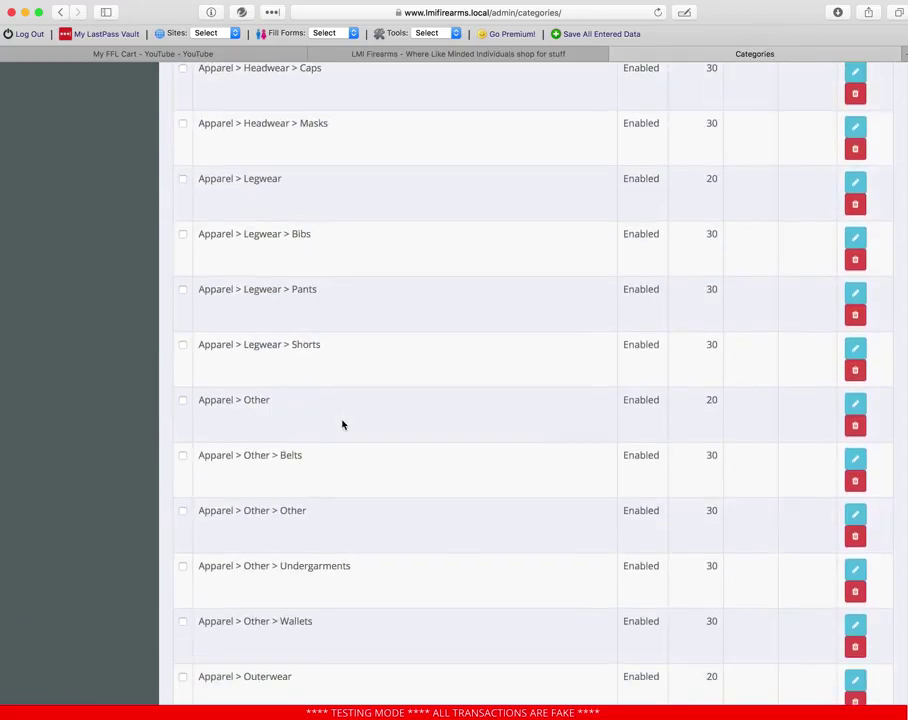
{"action": "scroll", "coordinate": [342, 425], "scroll_direction": "down", "scroll_amount": 20}
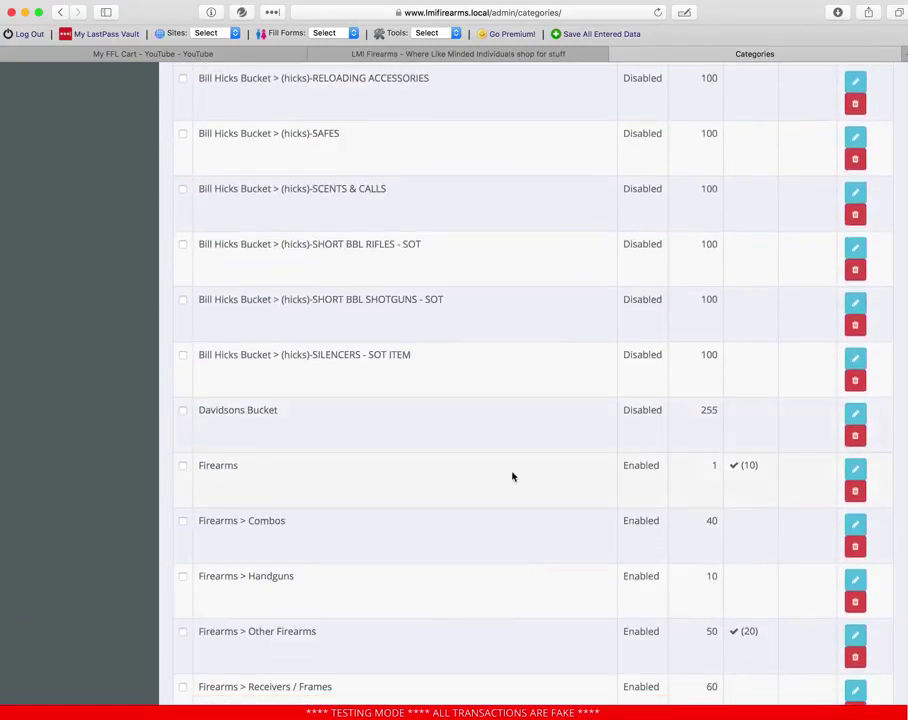
{"action": "scroll", "coordinate": [512, 476], "scroll_direction": "down", "scroll_amount": 1}
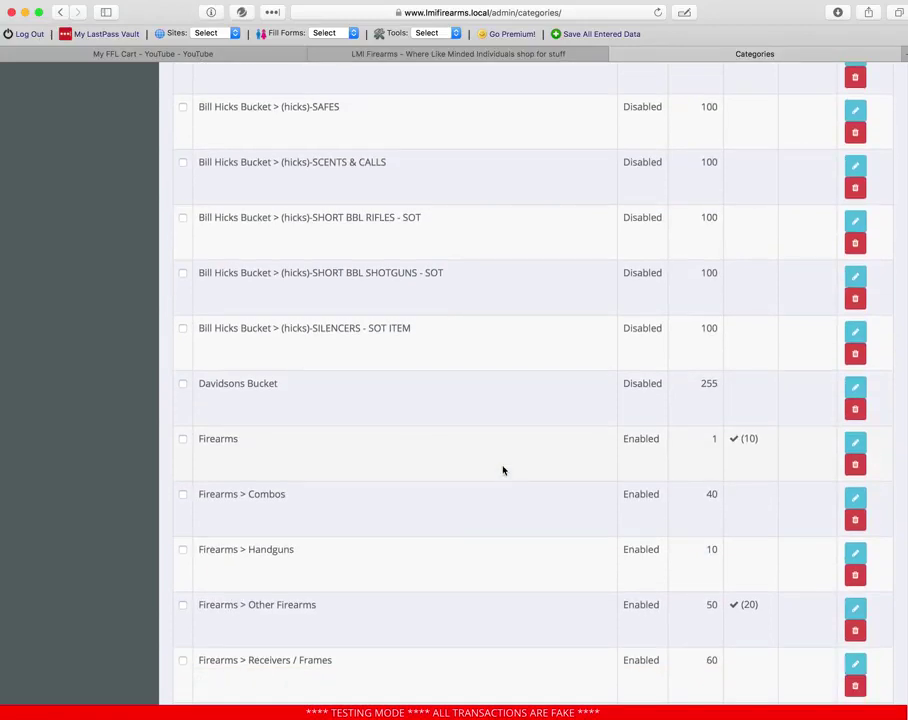
{"action": "scroll", "coordinate": [270, 420], "scroll_direction": "down", "scroll_amount": 5}
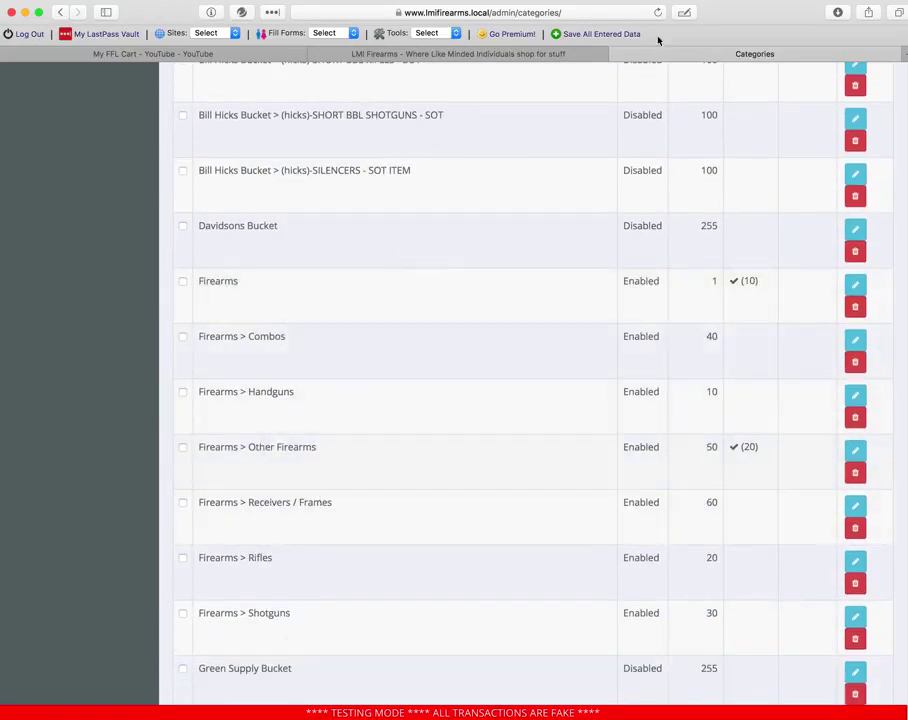
{"action": "left_click", "coordinate": [481, 57]}
{"action": "mouse_move", "coordinate": [102, 142]}
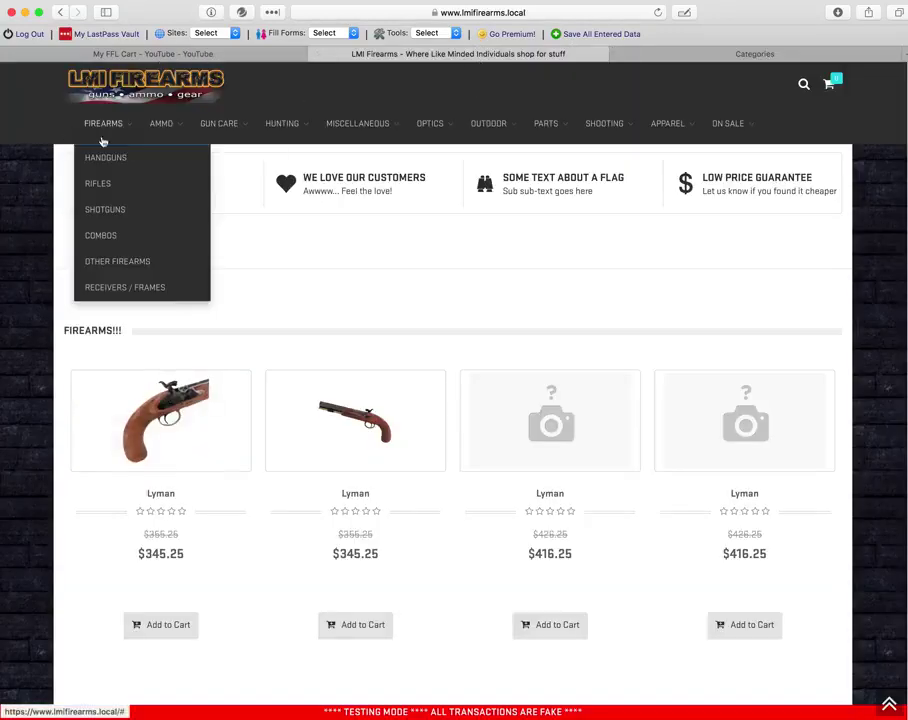
{"action": "left_click", "coordinate": [111, 211]}
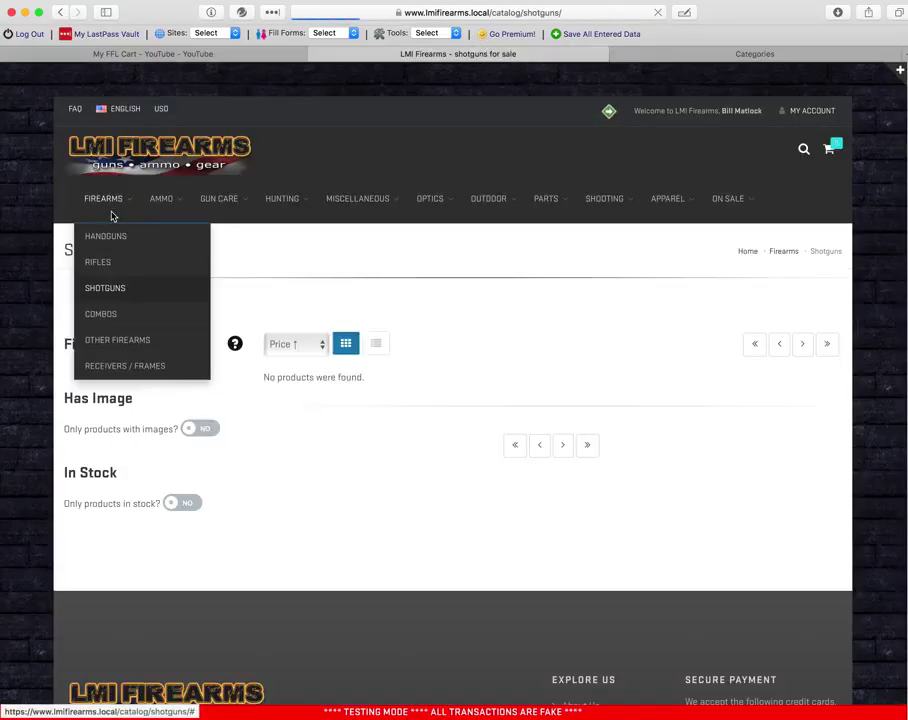
{"action": "left_click", "coordinate": [109, 198]}
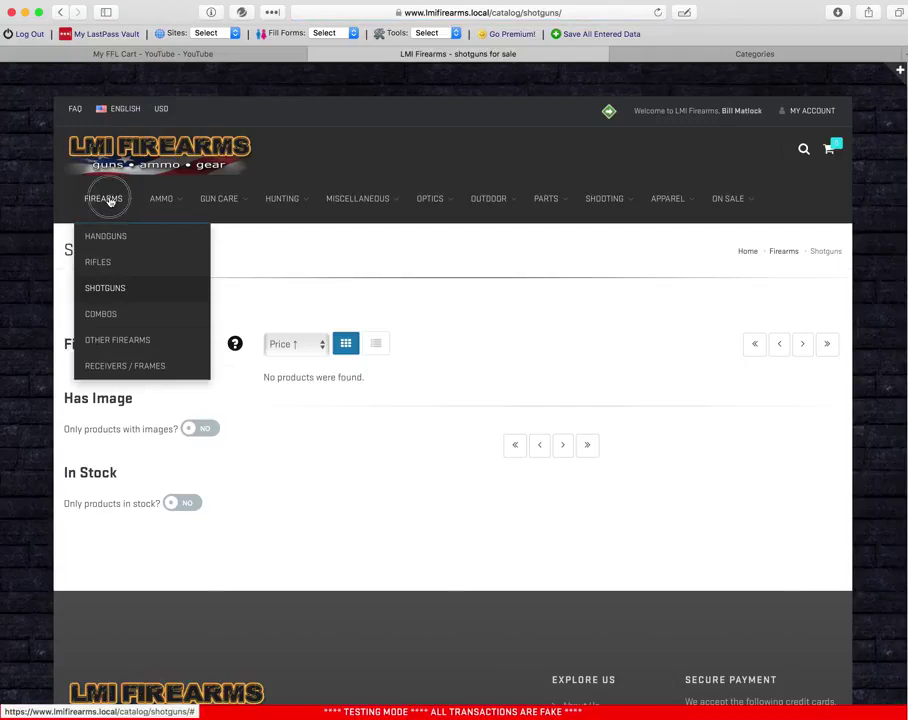
{"action": "left_click", "coordinate": [789, 258]}
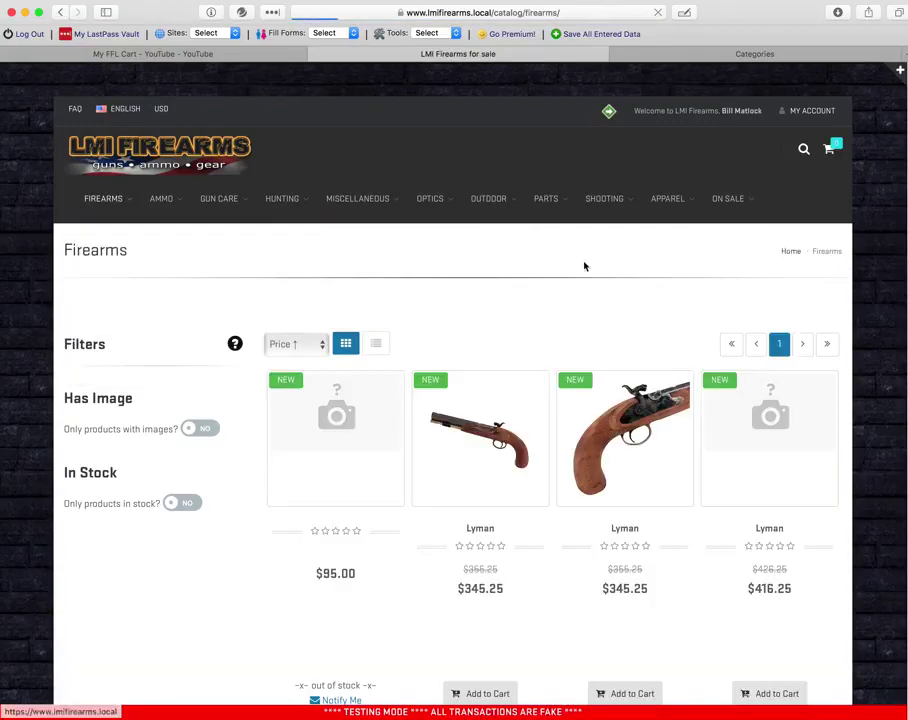
{"action": "scroll", "coordinate": [560, 265], "scroll_direction": "down", "scroll_amount": 10}
{"action": "scroll", "coordinate": [559, 263], "scroll_direction": "up", "scroll_amount": 7}
{"action": "scroll", "coordinate": [575, 261], "scroll_direction": "up", "scroll_amount": 3}
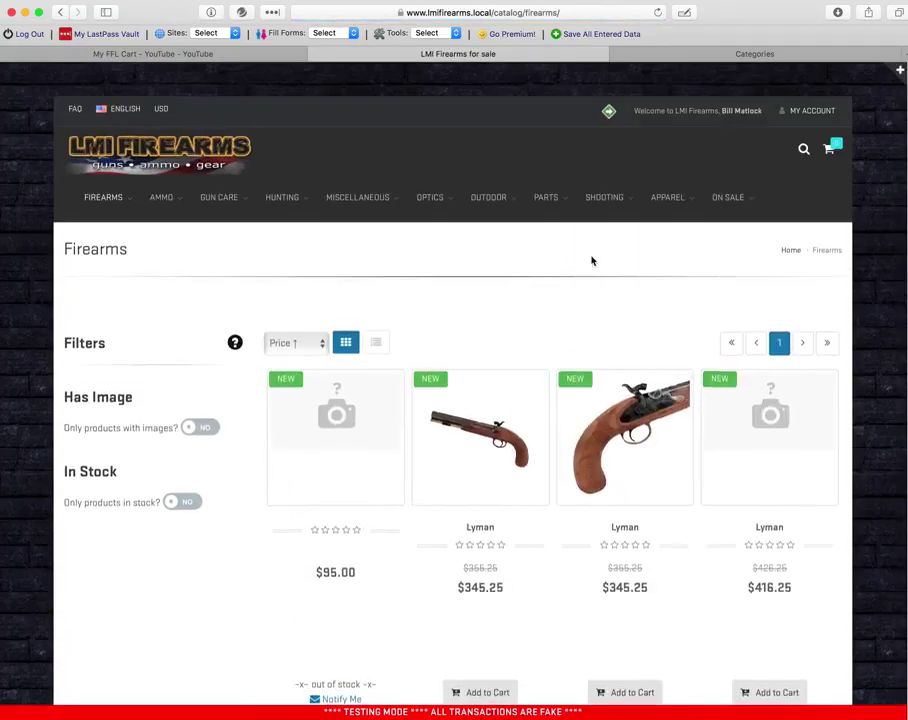
{"action": "left_click", "coordinate": [239, 178]}
{"action": "scroll", "coordinate": [243, 193], "scroll_direction": "down", "scroll_amount": 10}
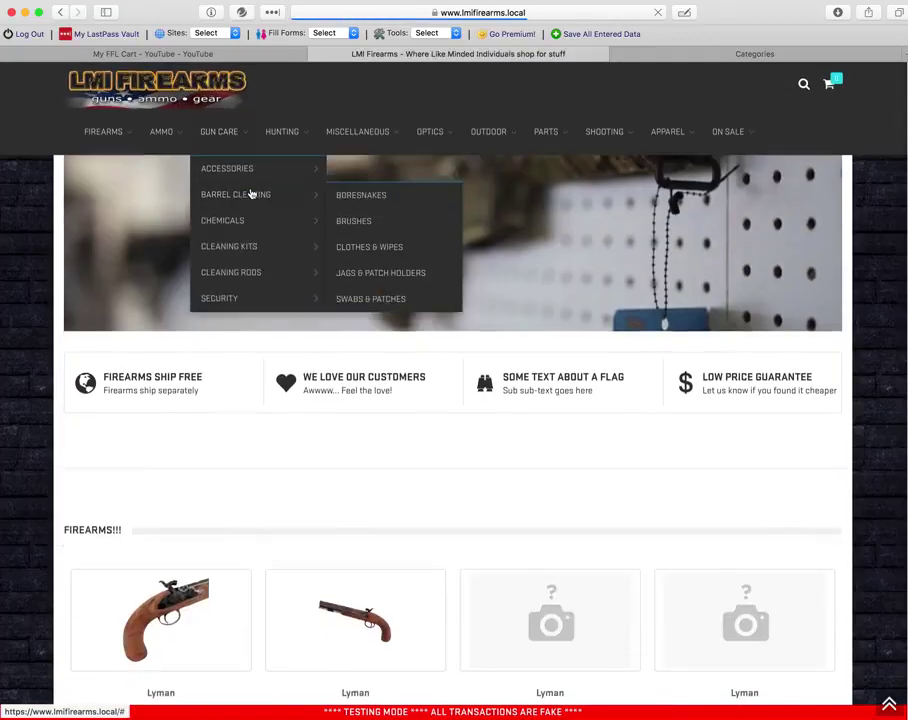
{"action": "scroll", "coordinate": [263, 499], "scroll_direction": "down", "scroll_amount": 3}
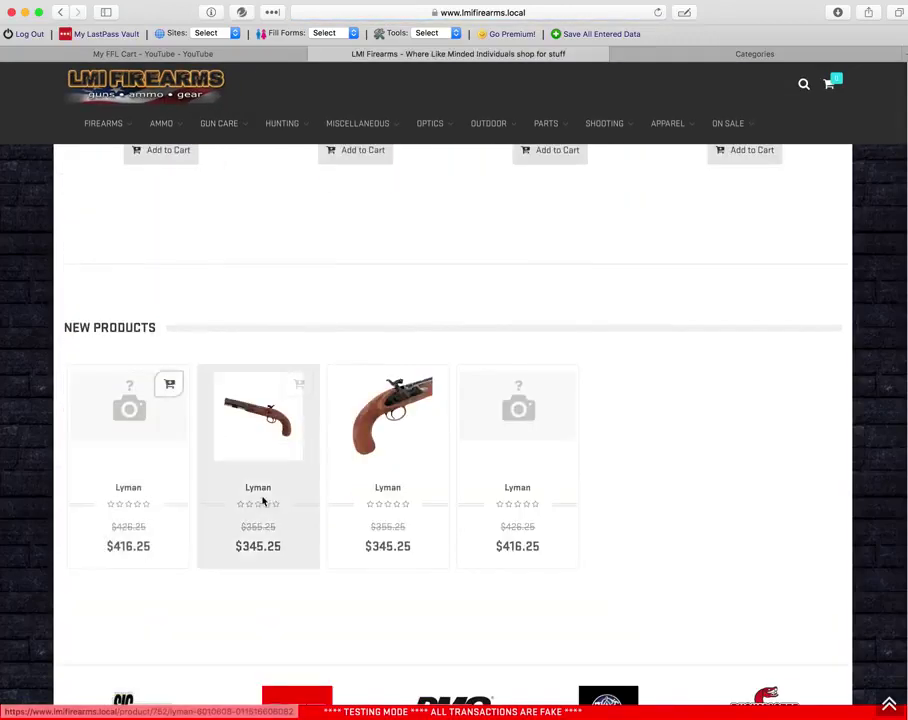
{"action": "scroll", "coordinate": [272, 492], "scroll_direction": "up", "scroll_amount": 5}
{"action": "scroll", "coordinate": [380, 400], "scroll_direction": "up", "scroll_amount": 10}
{"action": "scroll", "coordinate": [400, 425], "scroll_direction": "down", "scroll_amount": 5}
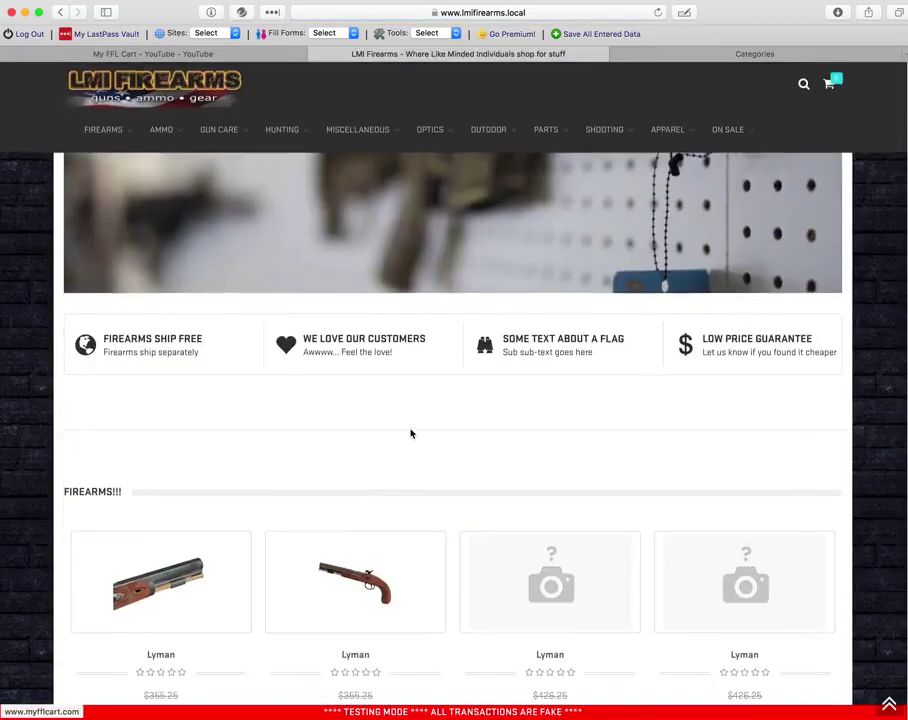
{"action": "scroll", "coordinate": [700, 440], "scroll_direction": "down", "scroll_amount": 5}
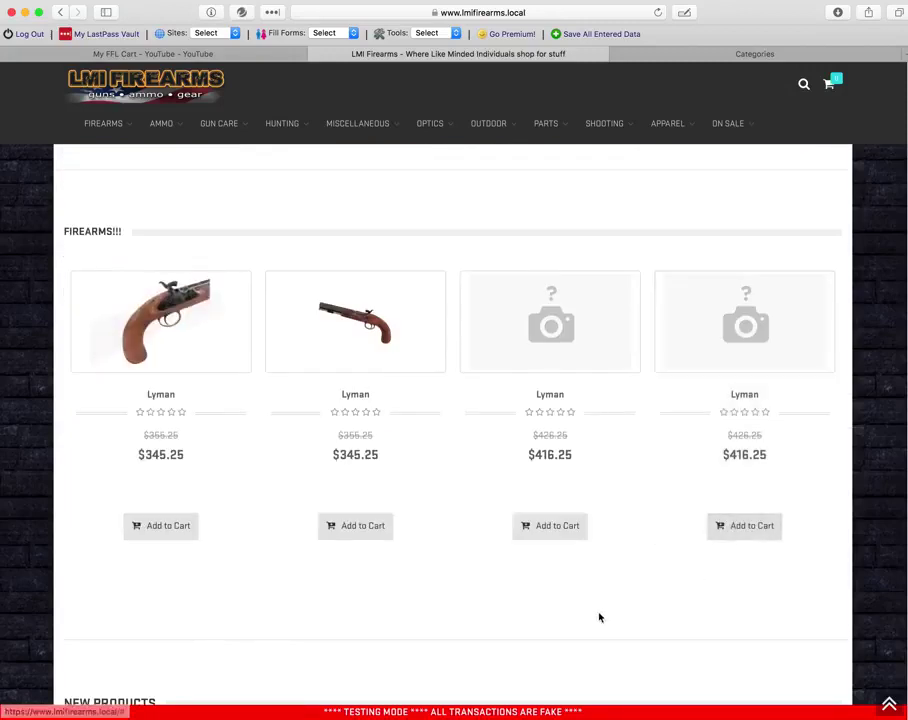
{"action": "scroll", "coordinate": [590, 612], "scroll_direction": "down", "scroll_amount": 4}
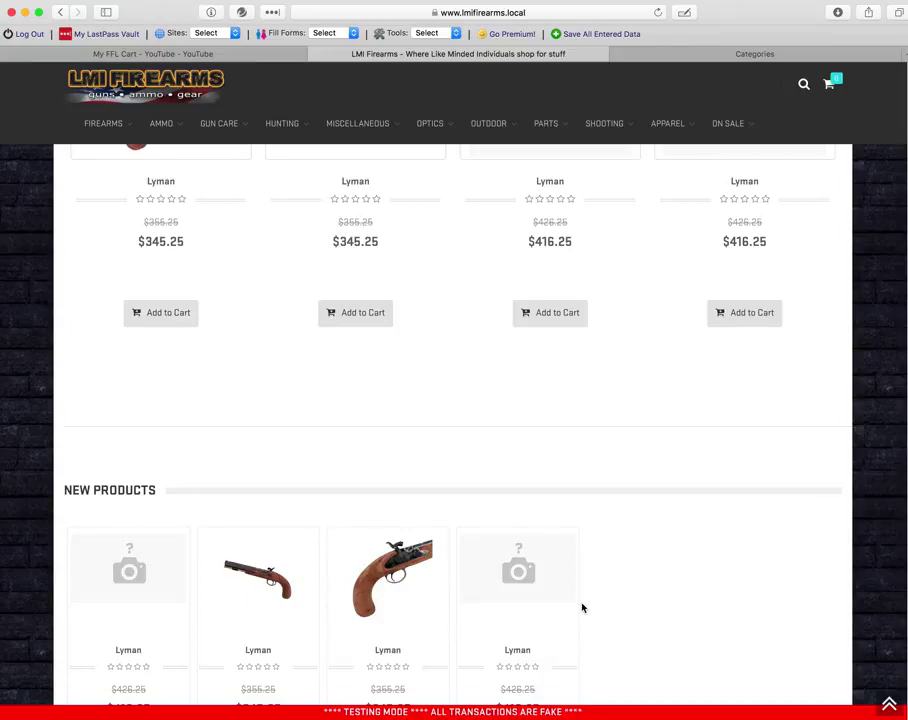
{"action": "scroll", "coordinate": [600, 600], "scroll_direction": "up", "scroll_amount": 10}
{"action": "scroll", "coordinate": [620, 602], "scroll_direction": "down", "scroll_amount": 3}
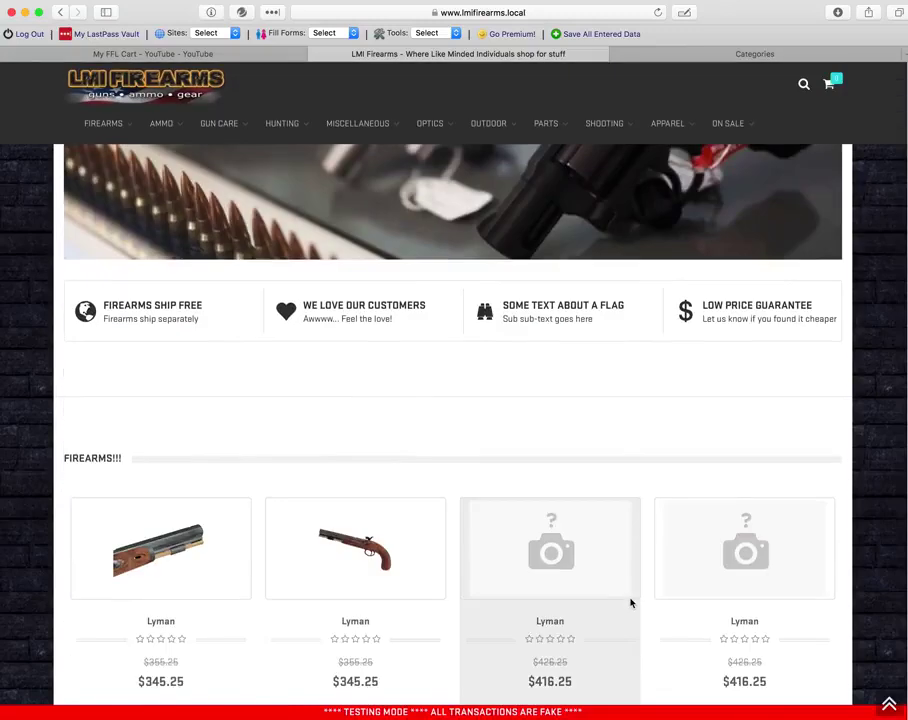
{"action": "scroll", "coordinate": [660, 610], "scroll_direction": "up", "scroll_amount": 3}
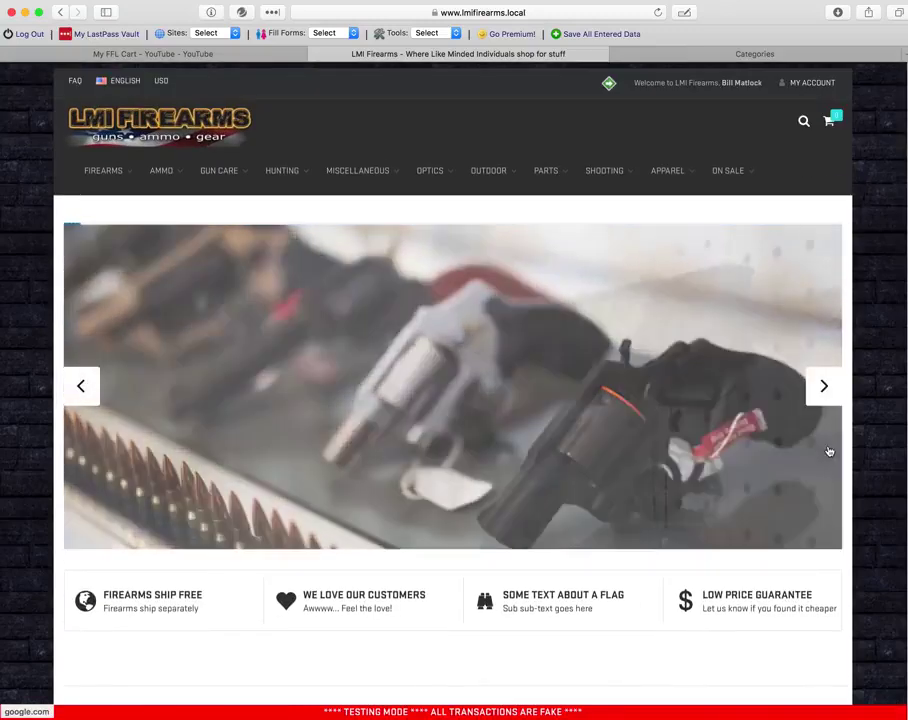